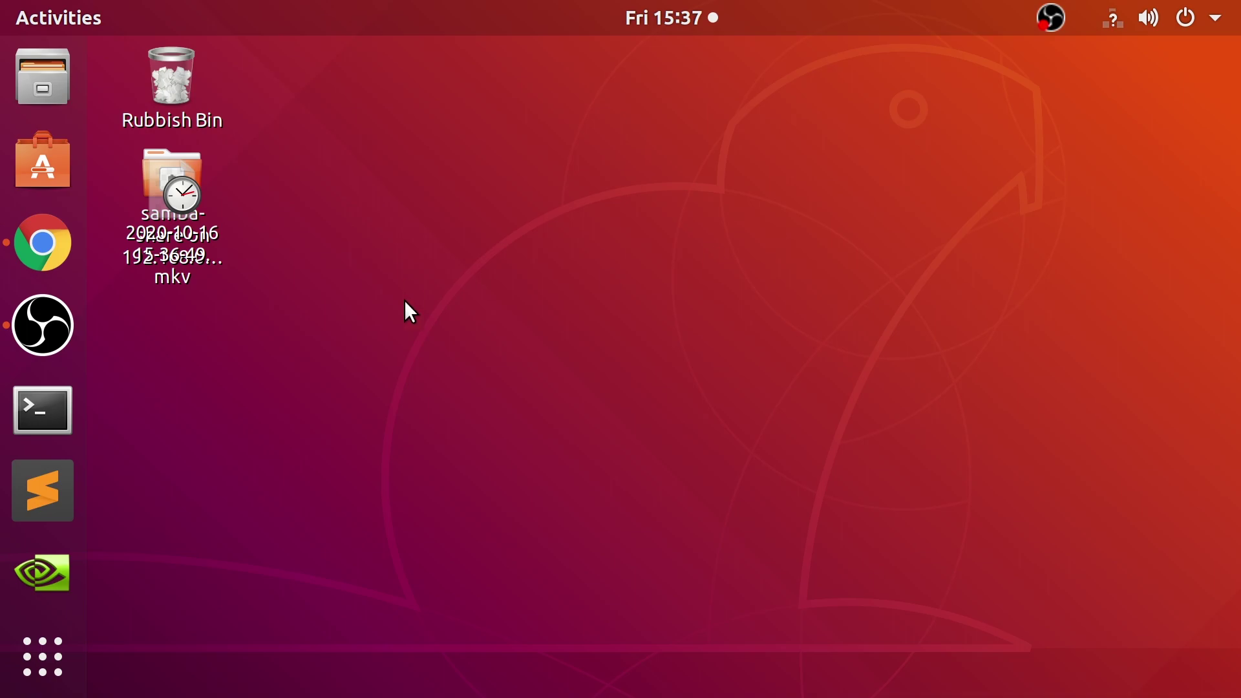
# - Search Google for 'sidequest' in the browser and open the official SideQuest website
pyautogui.click(67, 259)
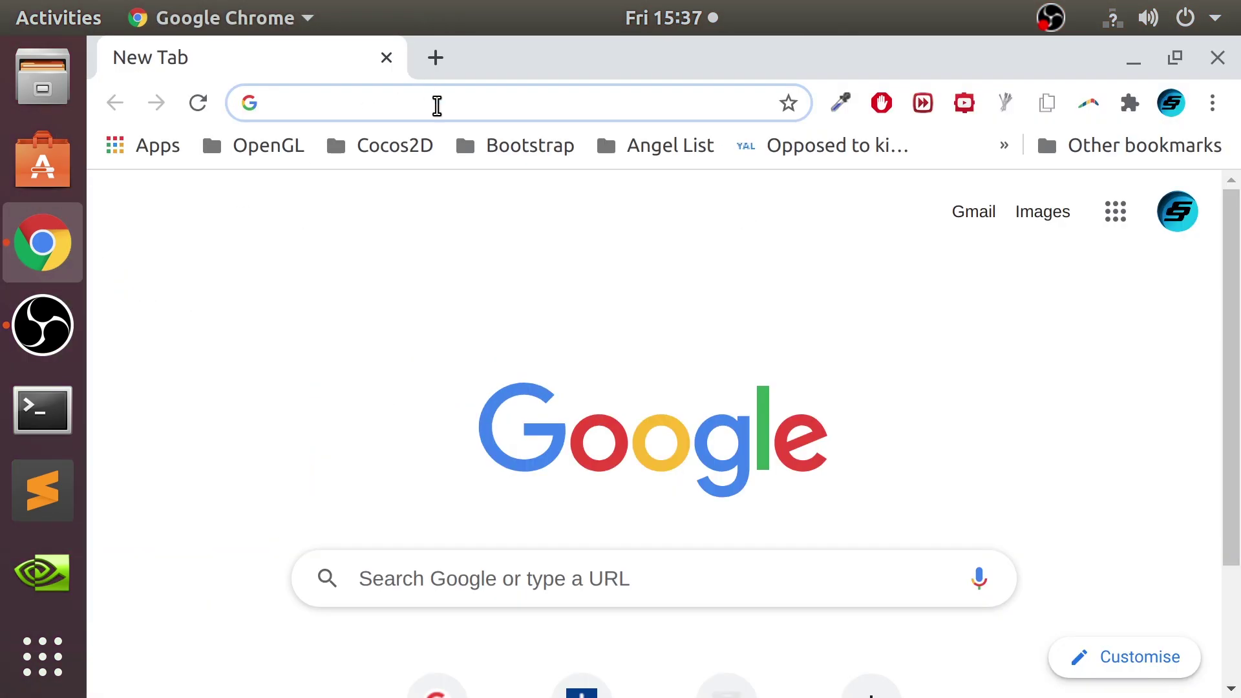
pyautogui.write('sidequest')
pyautogui.press('Delete')
pyautogui.press('Return')
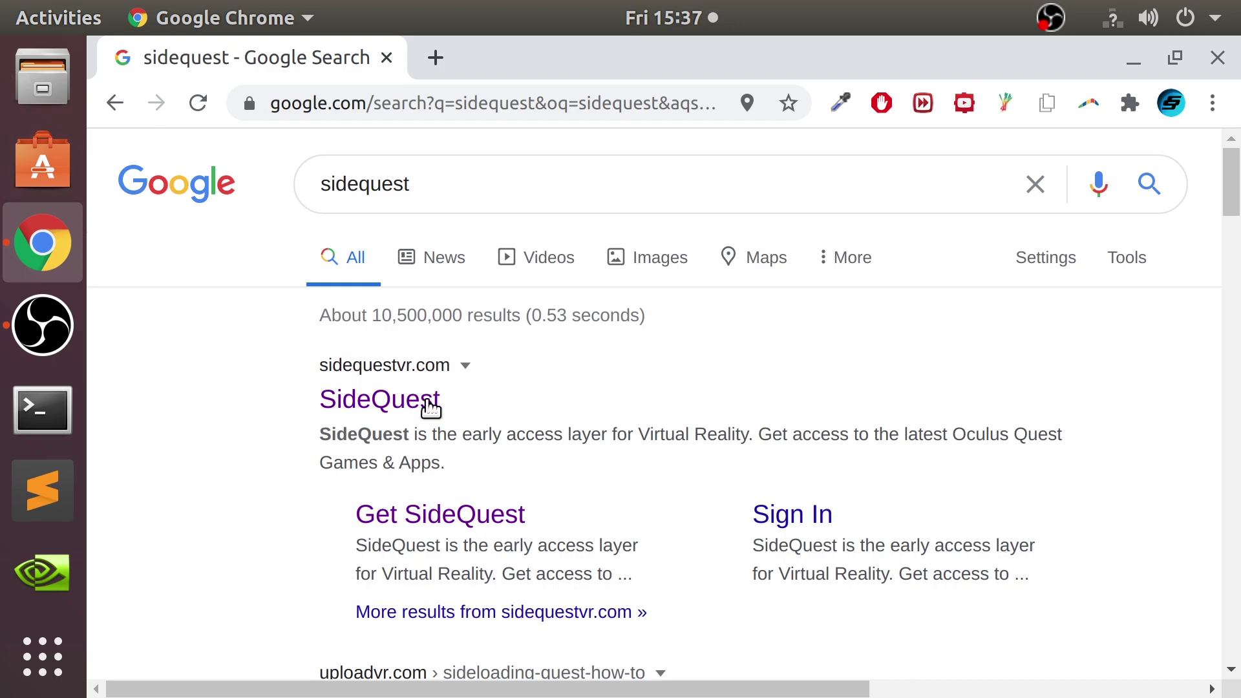
pyautogui.click(429, 406)
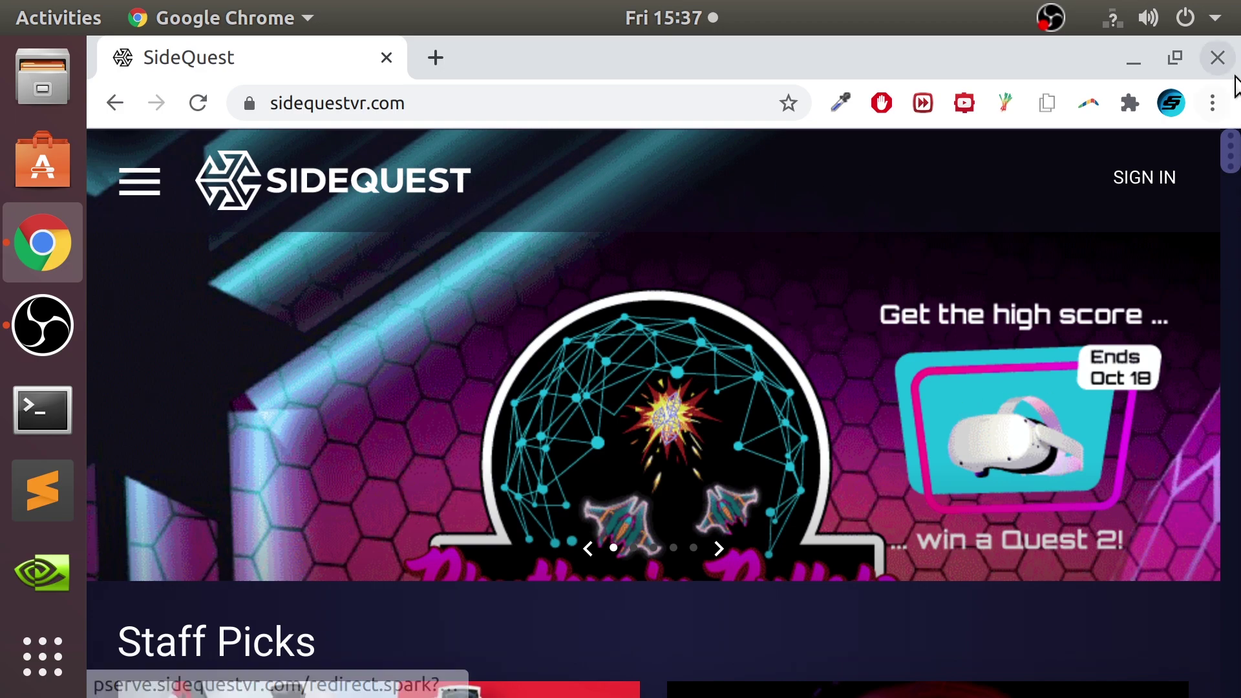
# - Zoom the SideQuest home page out step by step to 33%
pyautogui.click(1212, 103)
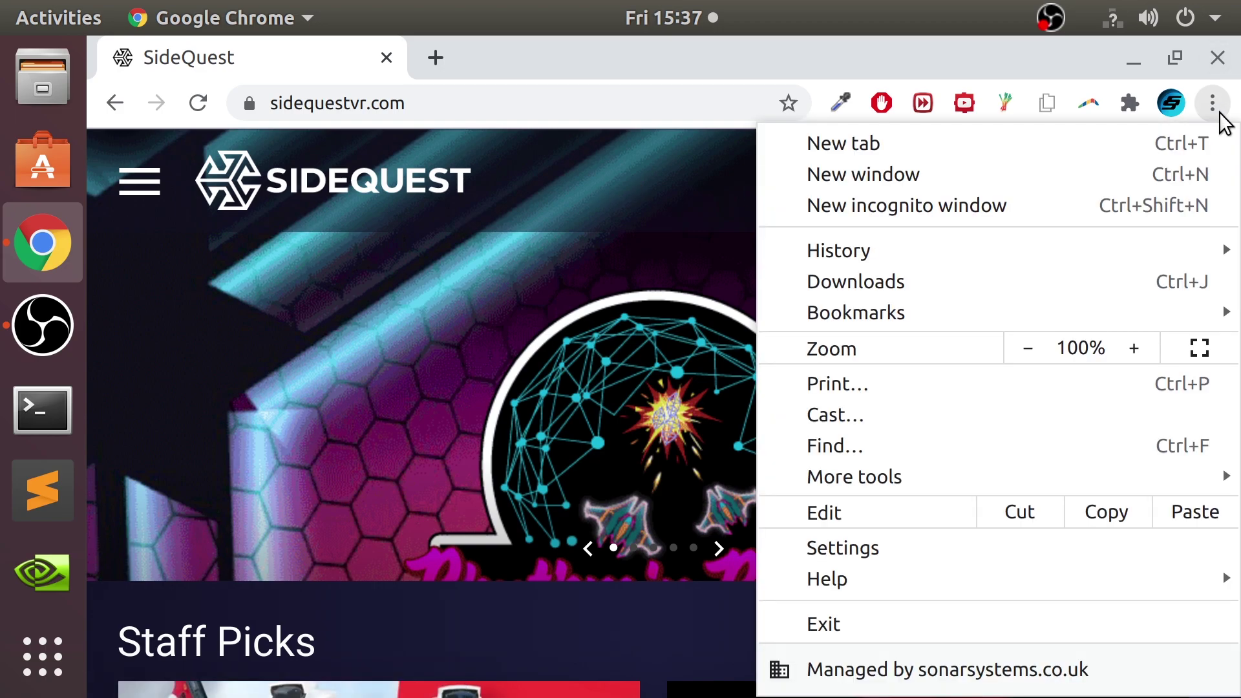
pyautogui.click(1034, 355)
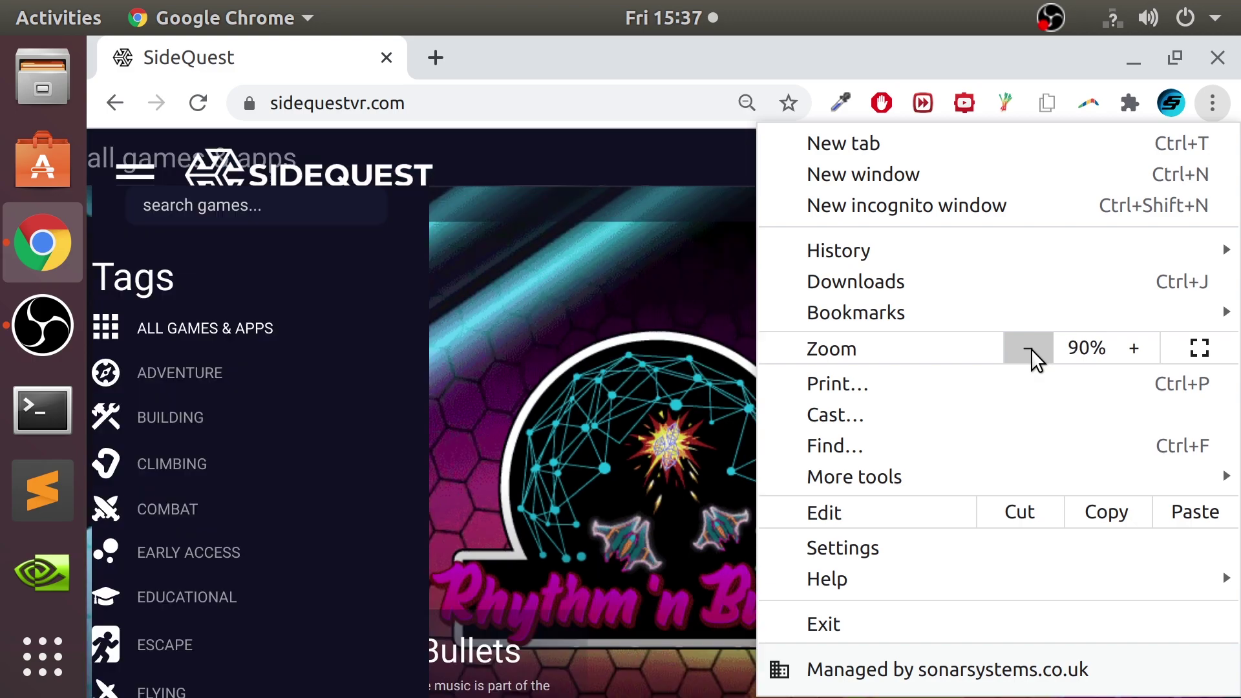
pyautogui.click(569, 166)
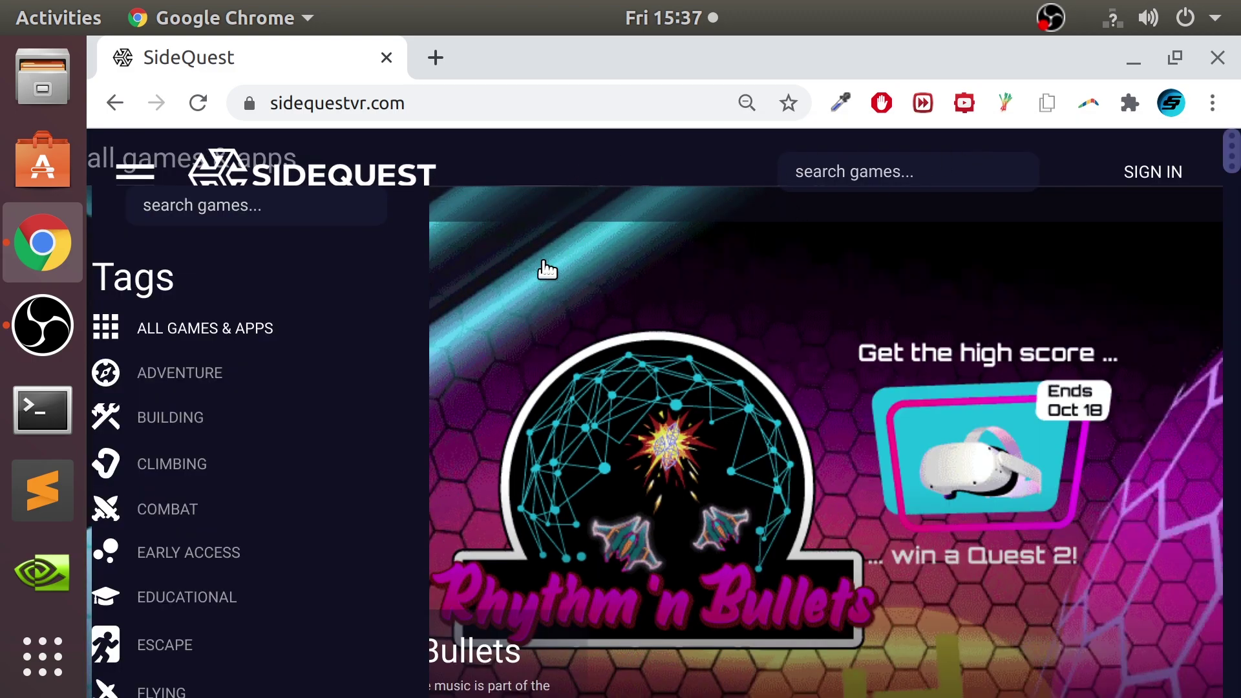
pyautogui.click(1214, 107)
pyautogui.click(1038, 346)
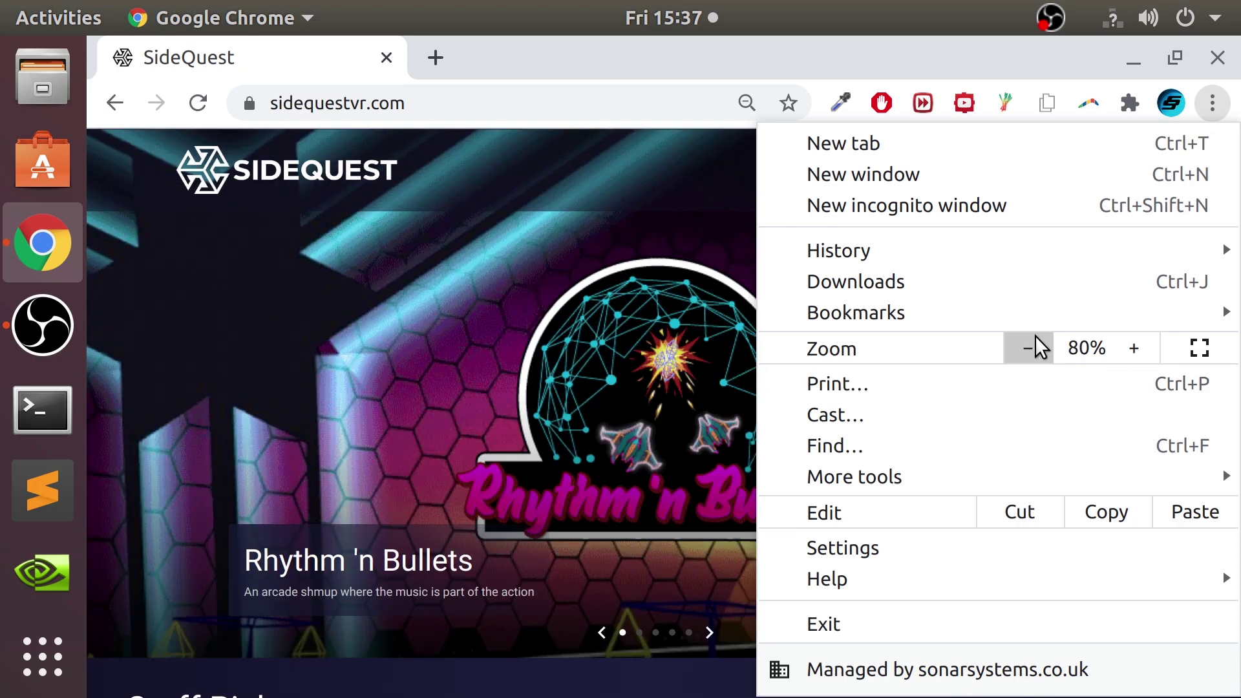
pyautogui.click(1039, 346)
pyautogui.click(497, 210)
pyautogui.click(1212, 103)
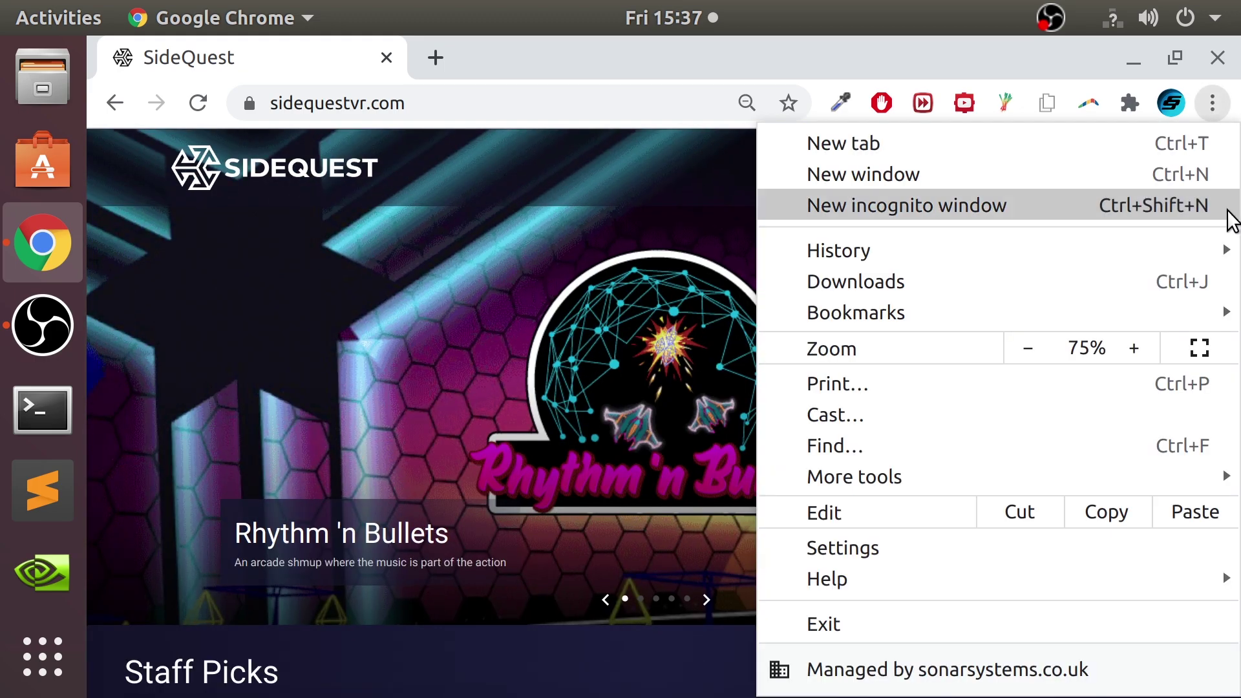
pyautogui.click(1031, 352)
pyautogui.click(1030, 353)
pyautogui.click(1030, 352)
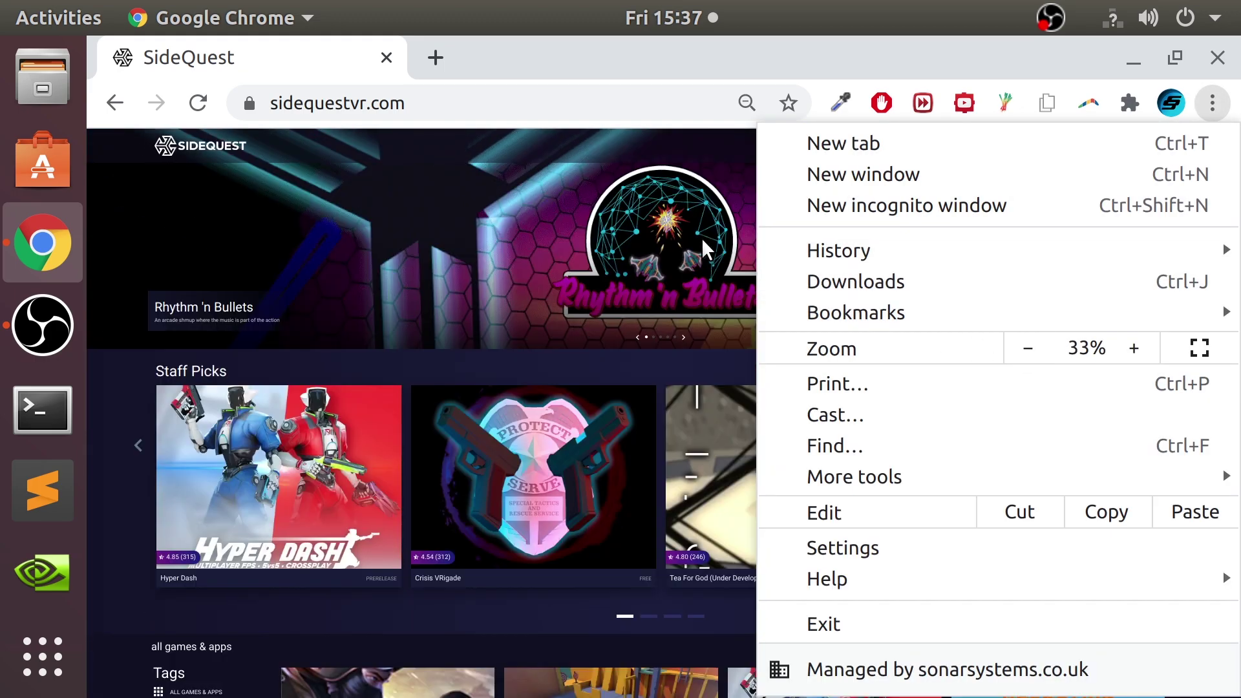
pyautogui.click(635, 170)
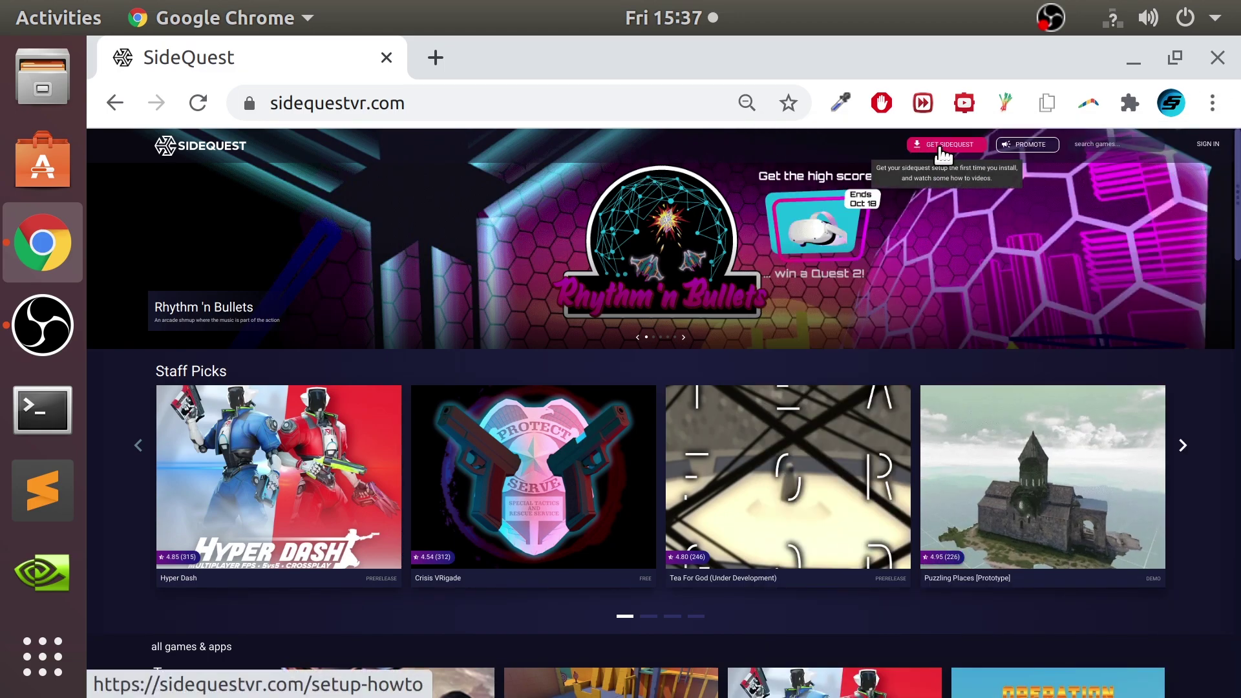
pyautogui.click(1212, 103)
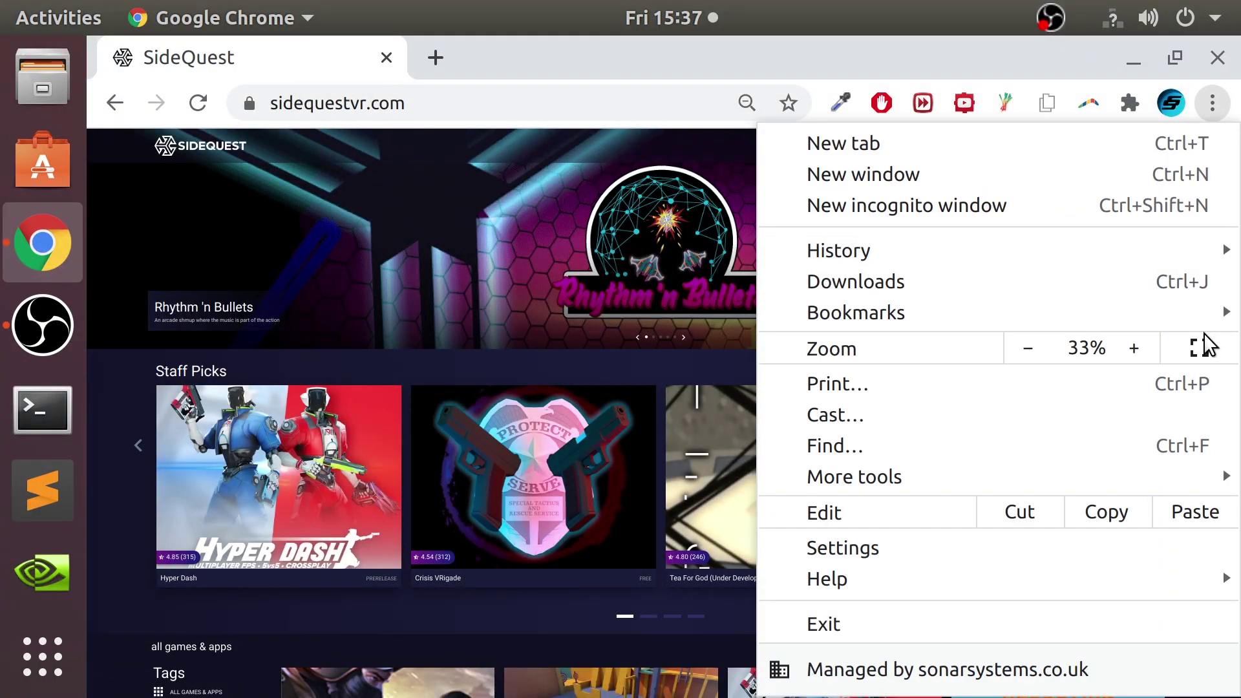
pyautogui.click(566, 178)
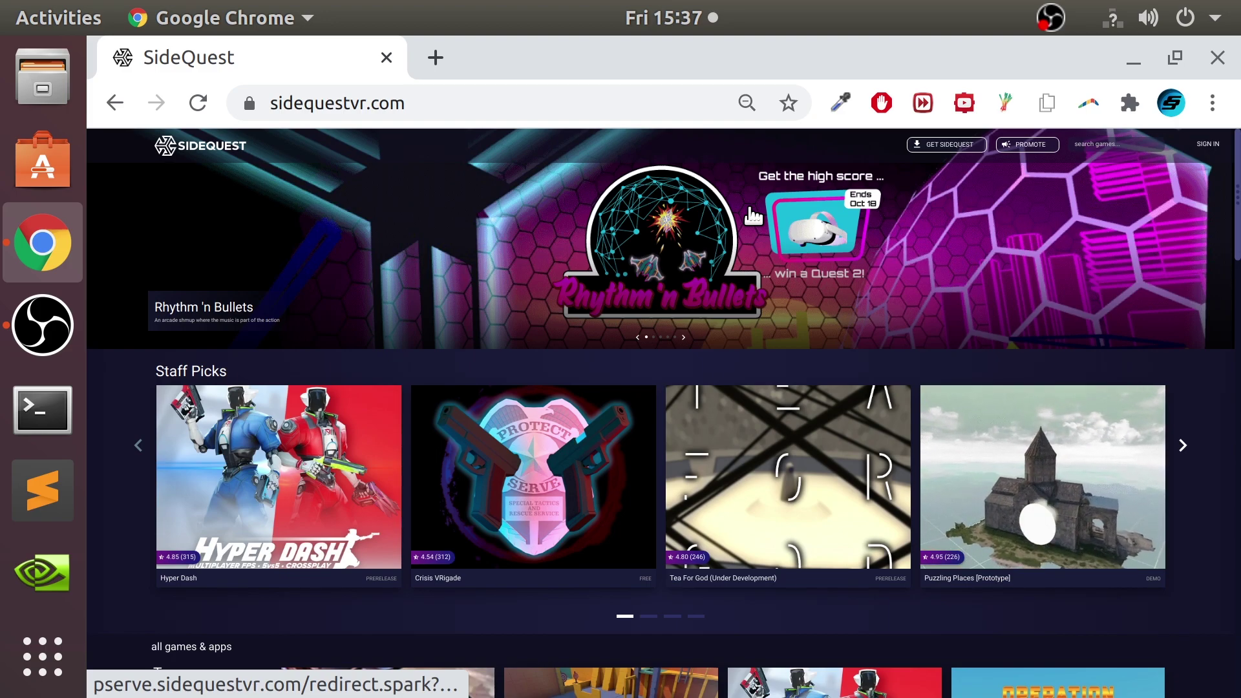
# - Reset the page zoom to 100% and open the Get SideQuest setup guide from the footer
pyautogui.hotkey('ctrl', '0')
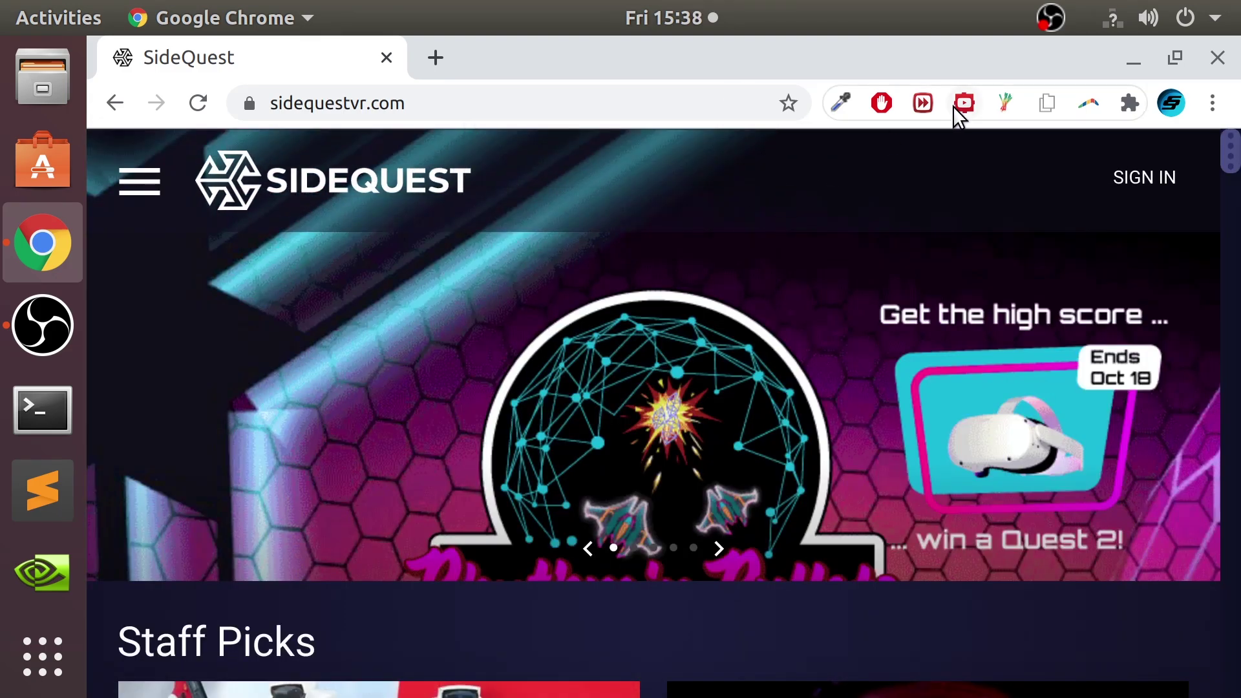
pyautogui.scroll(-1, 989, 402)
pyautogui.scroll(-15, 989, 402)
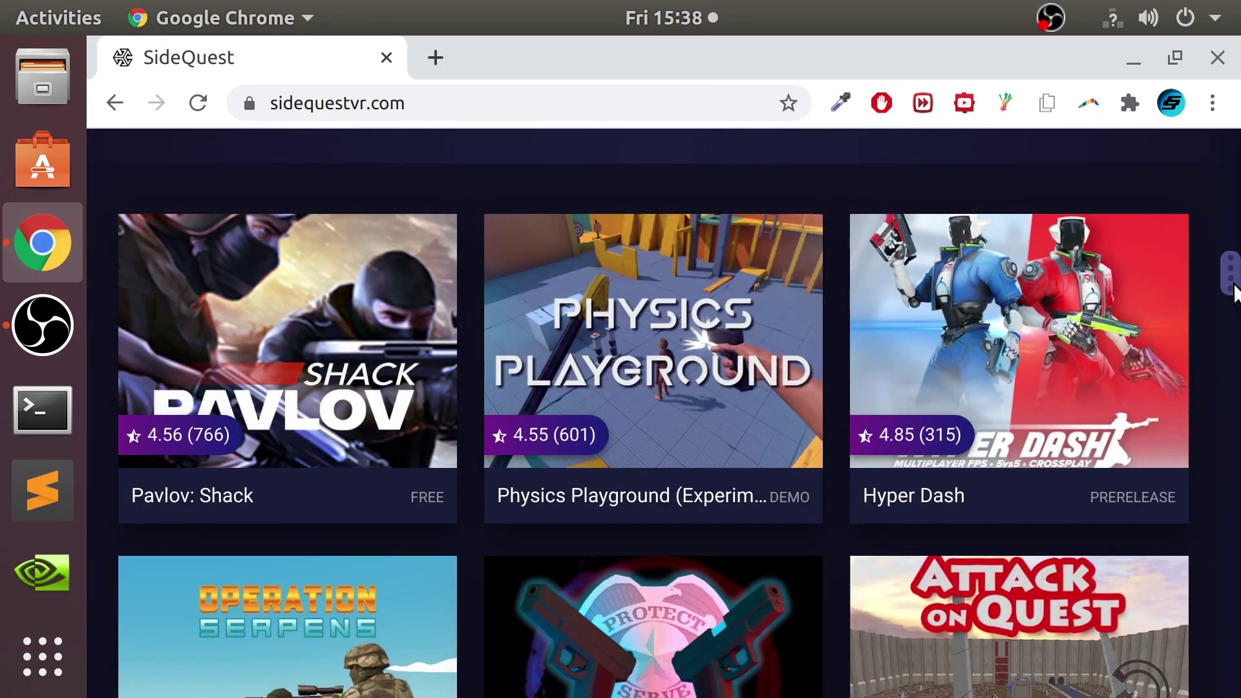
pyautogui.moveTo(1231, 271); pyautogui.dragTo(1230, 682)
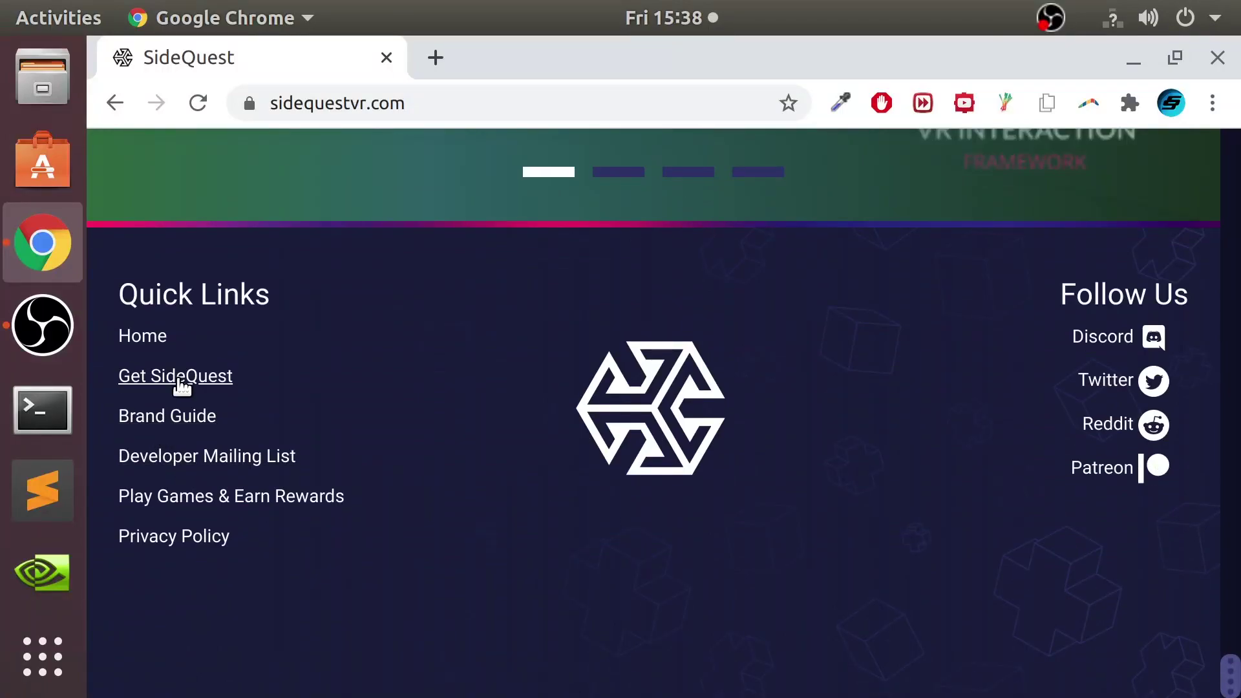
pyautogui.click(178, 378)
# - Start and cancel the Linux download, then scroll to Step 2: Create Organisation
pyautogui.scroll(-6, 642, 269)
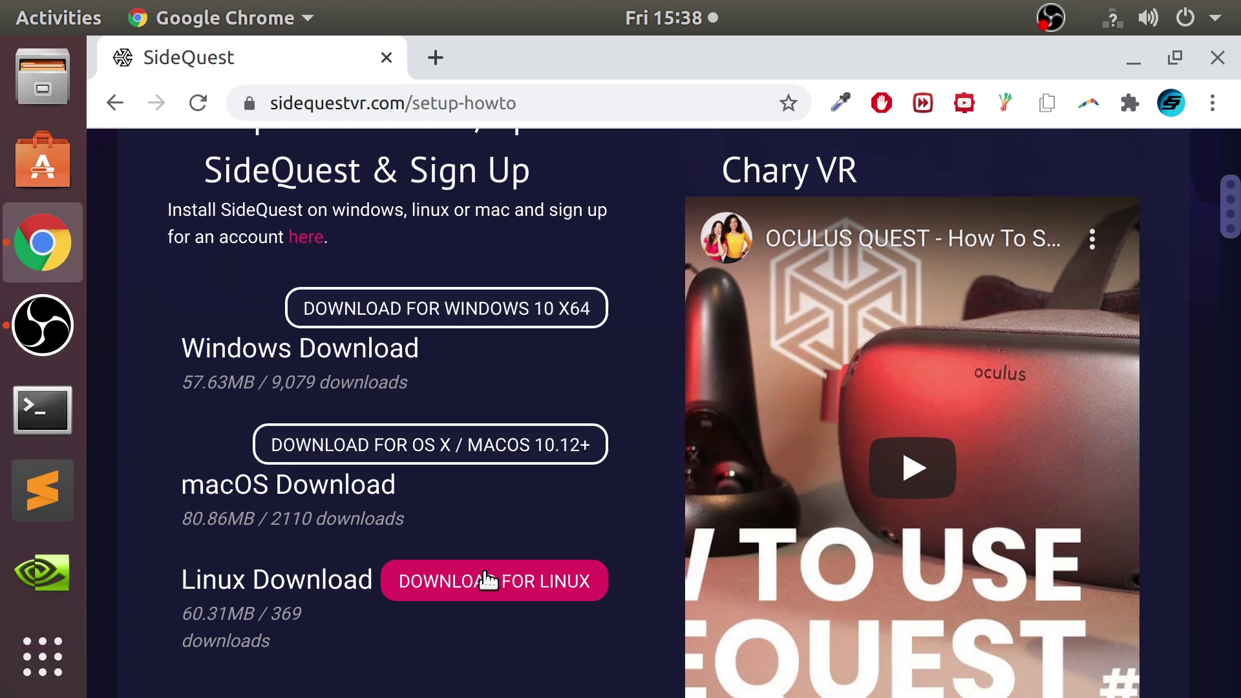
pyautogui.click(483, 580)
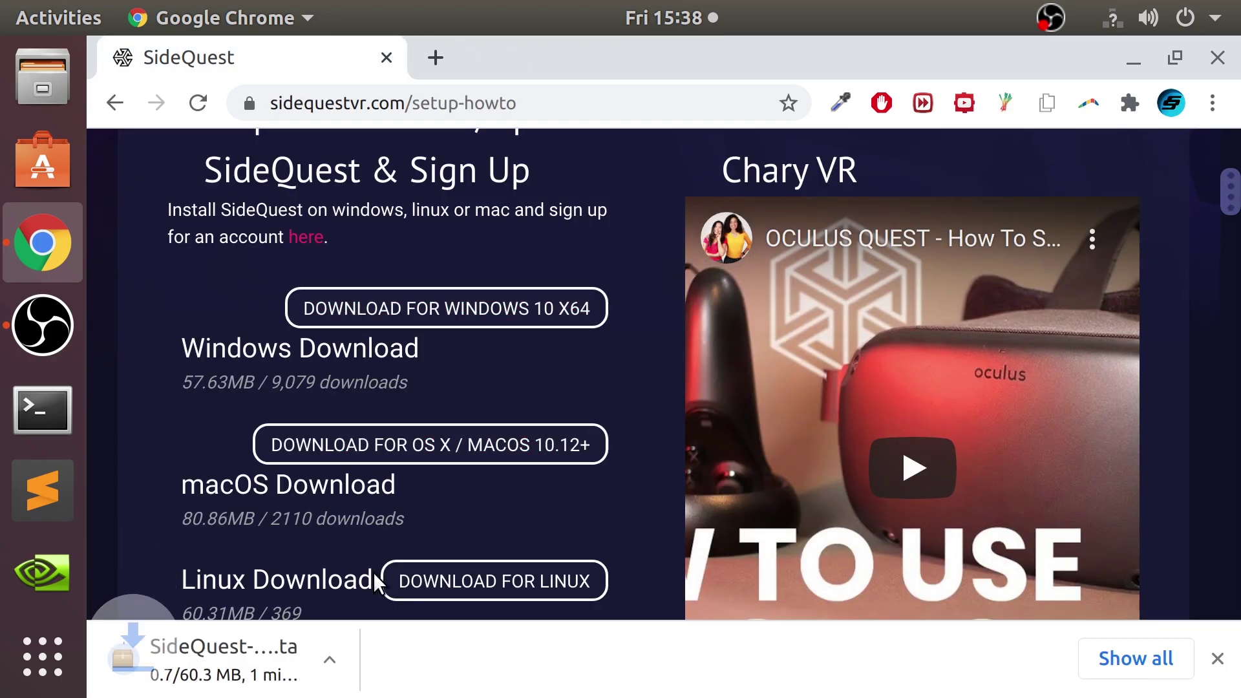
pyautogui.click(372, 662)
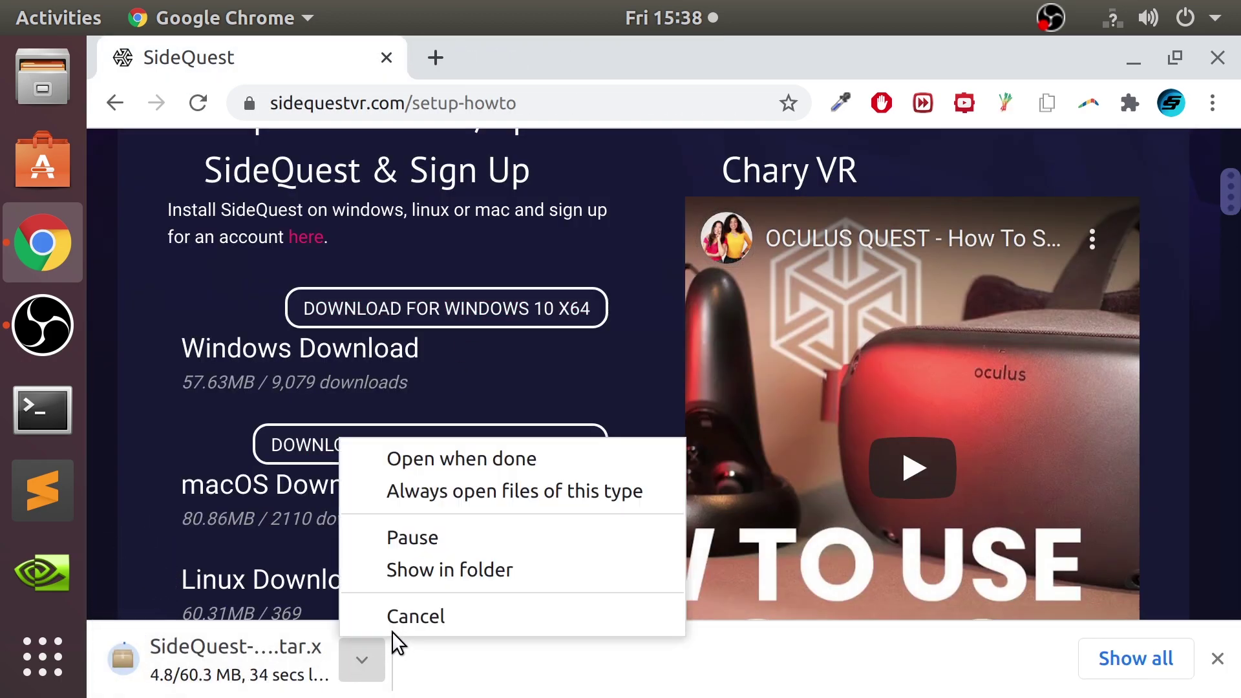
pyautogui.click(394, 628)
pyautogui.scroll(-2, 1066, 640)
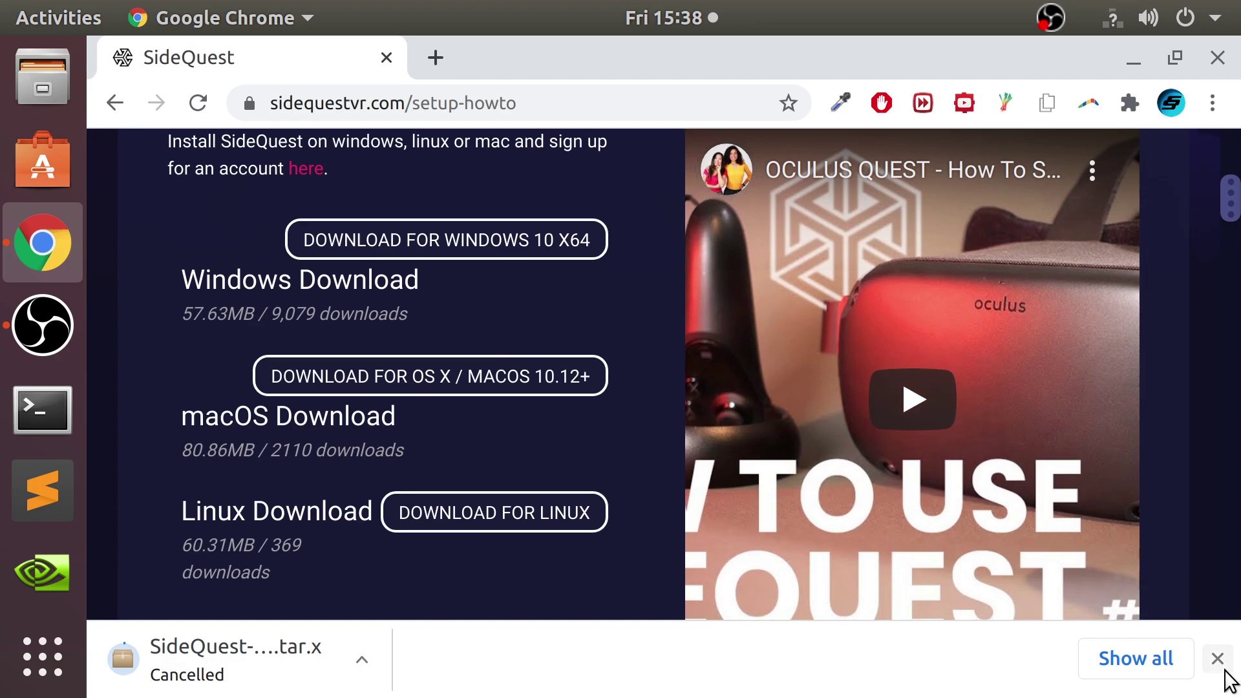
pyautogui.click(1217, 658)
pyautogui.scroll(-10, 374, 446)
pyautogui.scroll(-7, 374, 446)
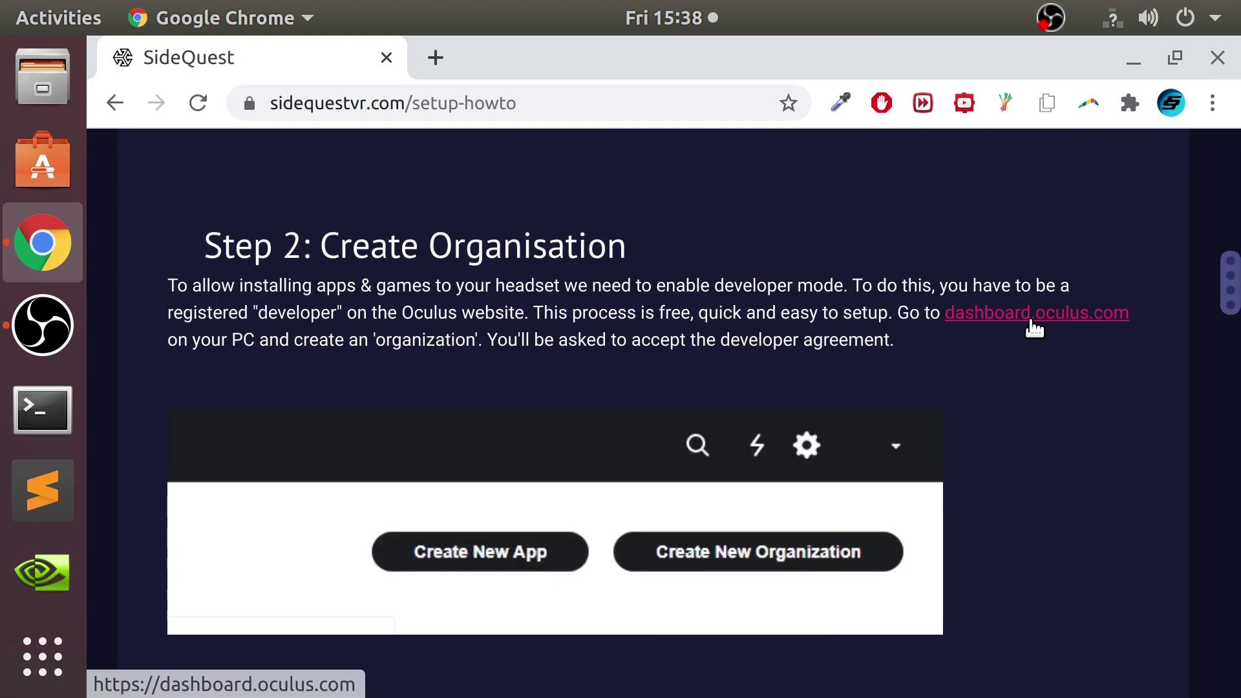
# - Follow the dashboard.oculus.com link into the Oculus developer site
pyautogui.click(1035, 323)
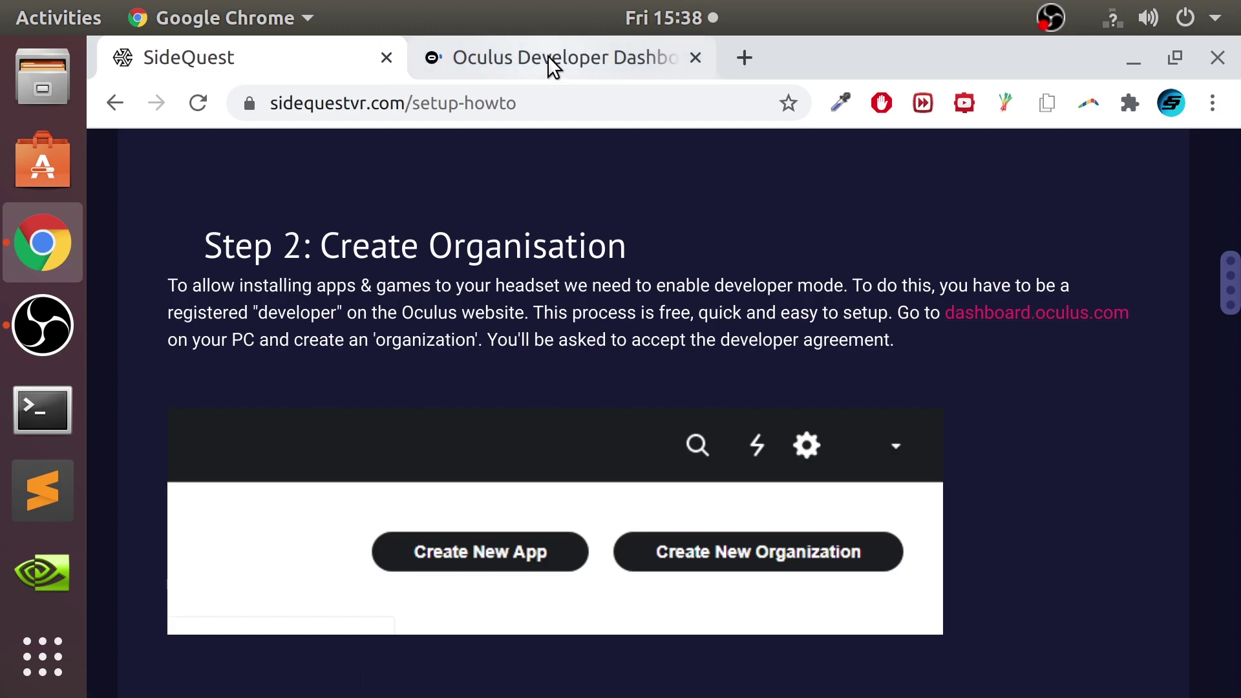
pyautogui.click(545, 61)
pyautogui.click(671, 451)
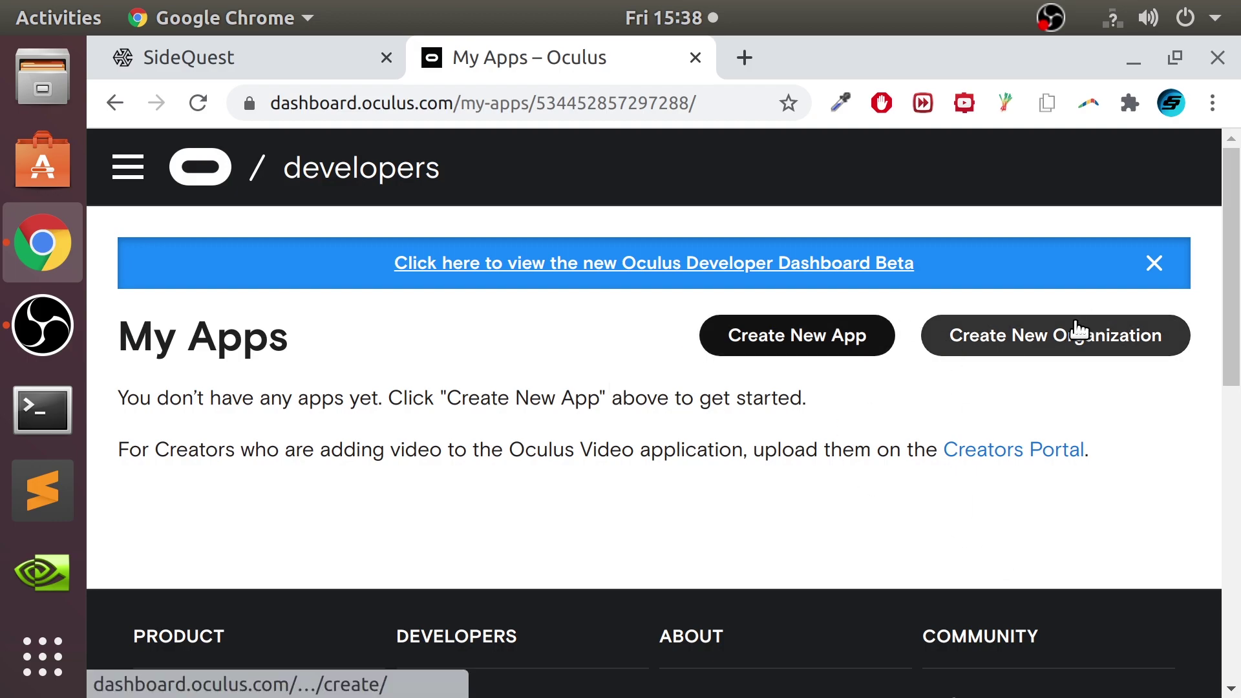
# - Create a new developer organization named 'EPIC OCULUS STUDIO' and submit the form
pyautogui.click(1078, 328)
pyautogui.click(821, 434)
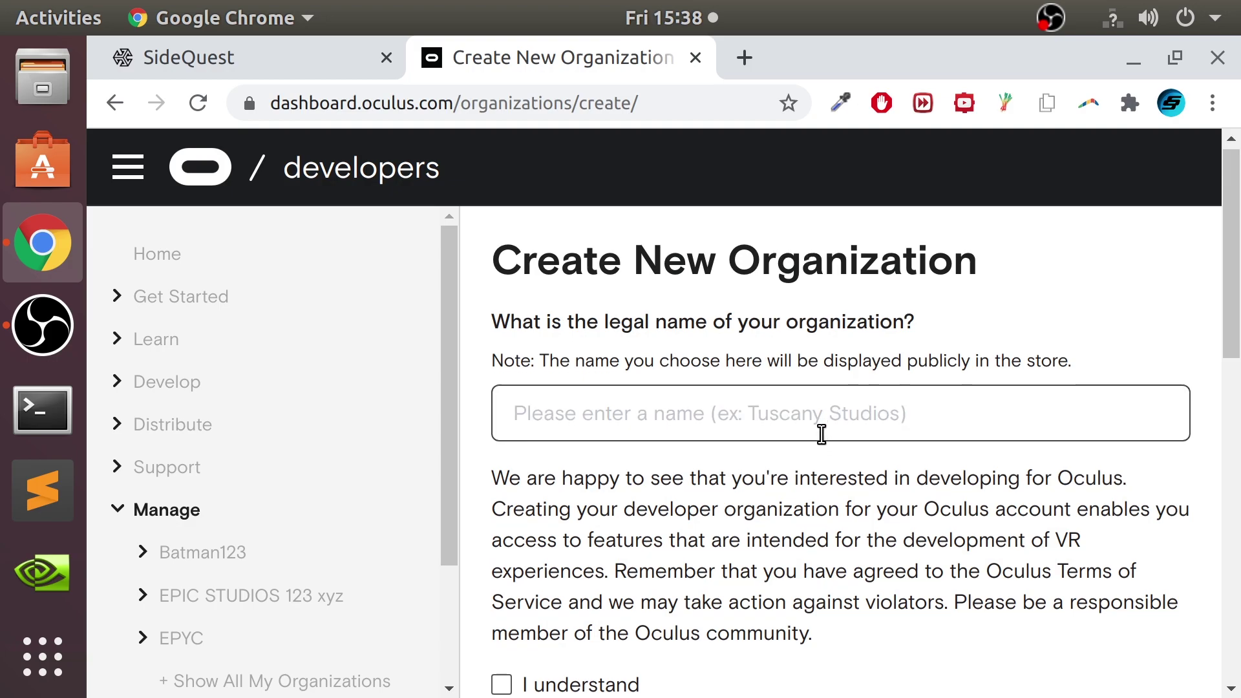
pyautogui.scroll(-2, 820, 435)
pyautogui.click(503, 622)
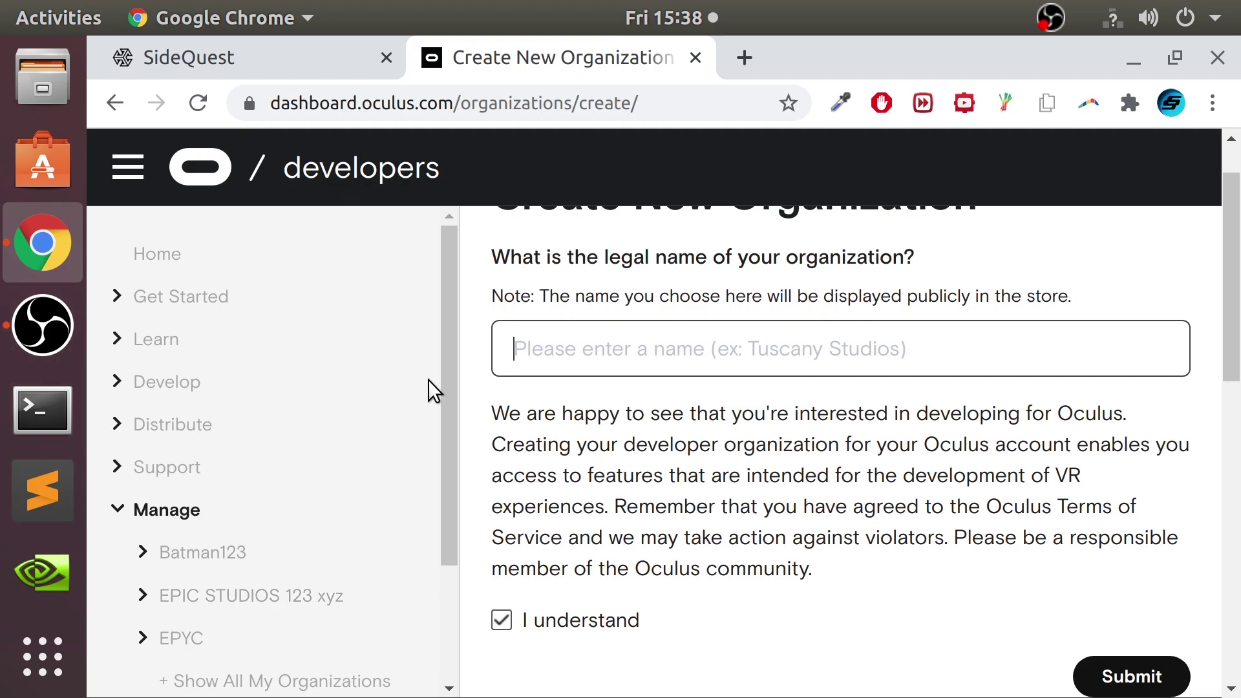
pyautogui.click(600, 342)
pyautogui.write('EPIC O')
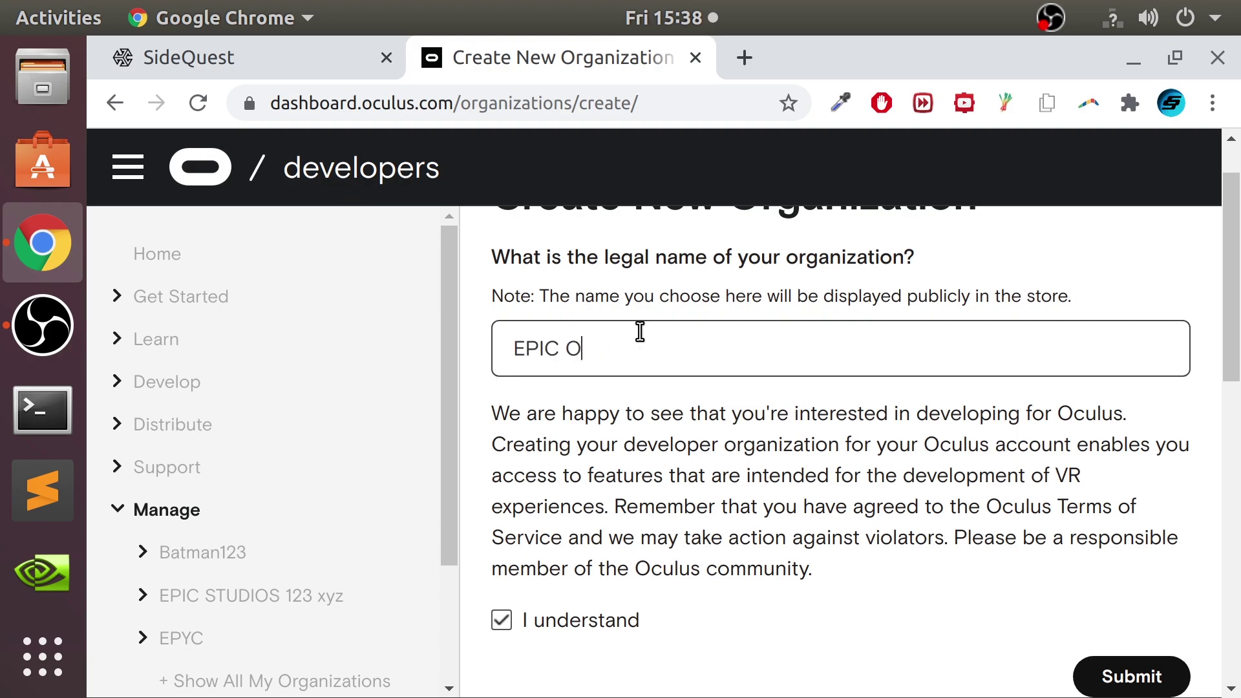
pyautogui.write('CULUS STUDIO')
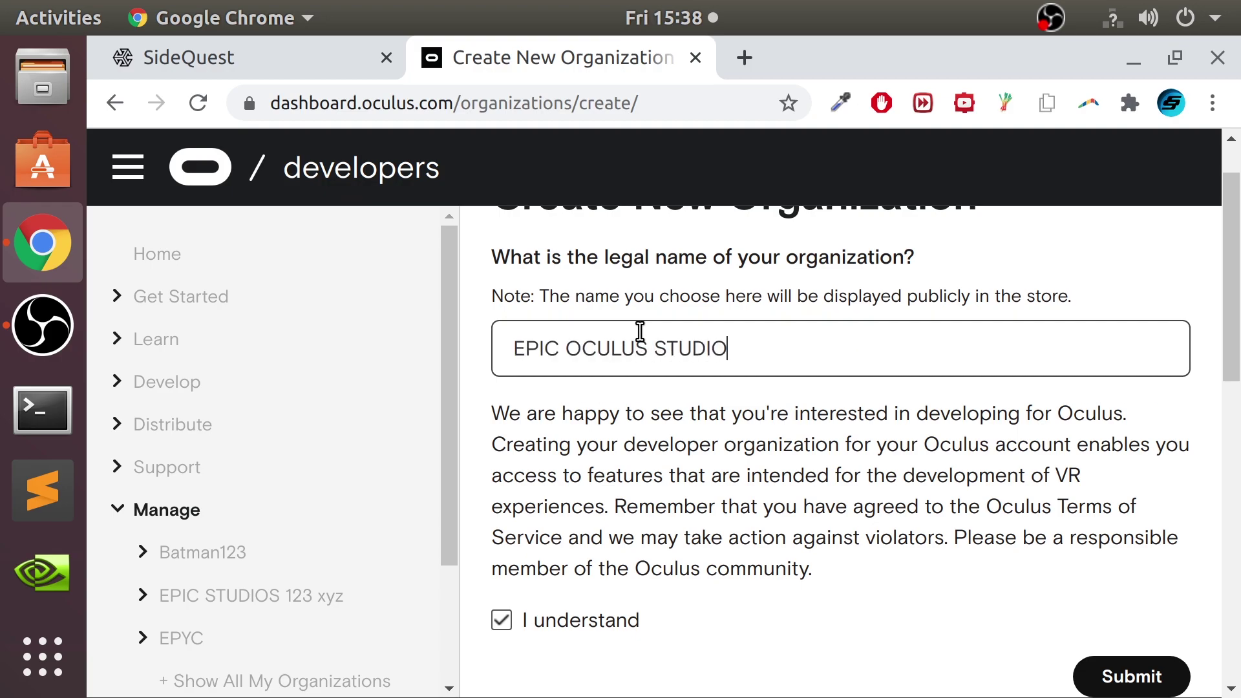
pyautogui.click(1099, 666)
# - Agree to and accept the developer NDA to finish creating the organization
pyautogui.scroll(-20, 424, 396)
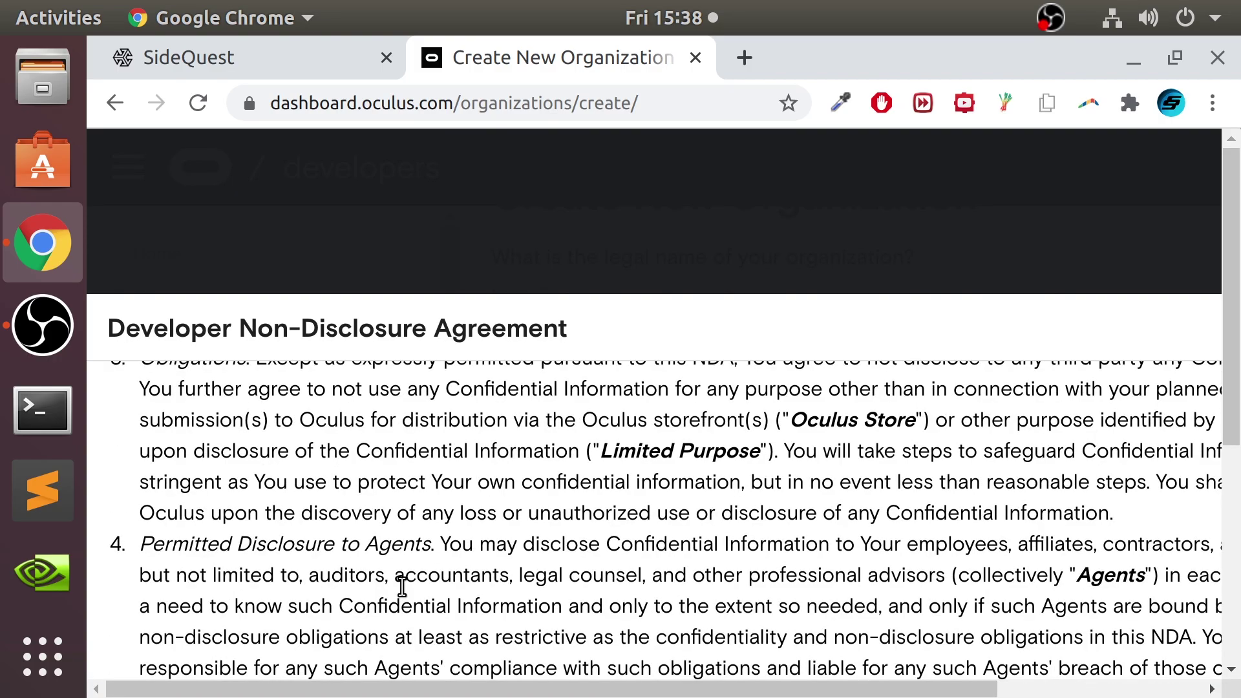
pyautogui.scroll(-5, 1237, 342)
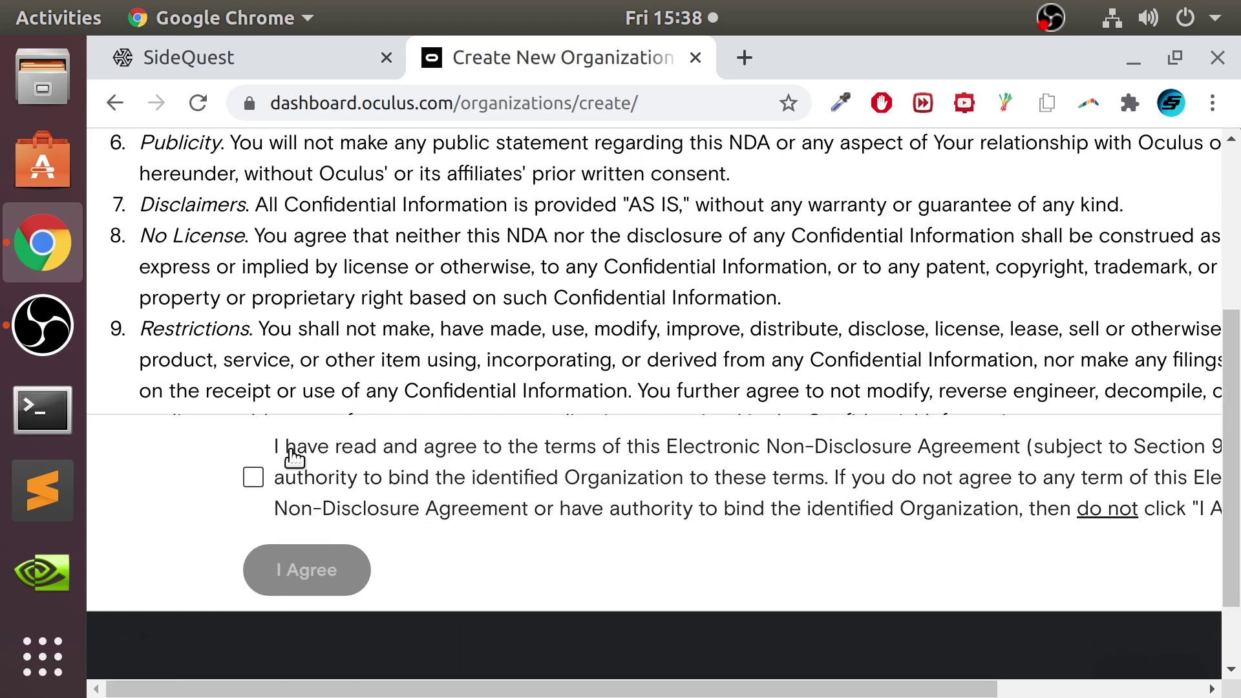
pyautogui.click(299, 484)
pyautogui.click(311, 569)
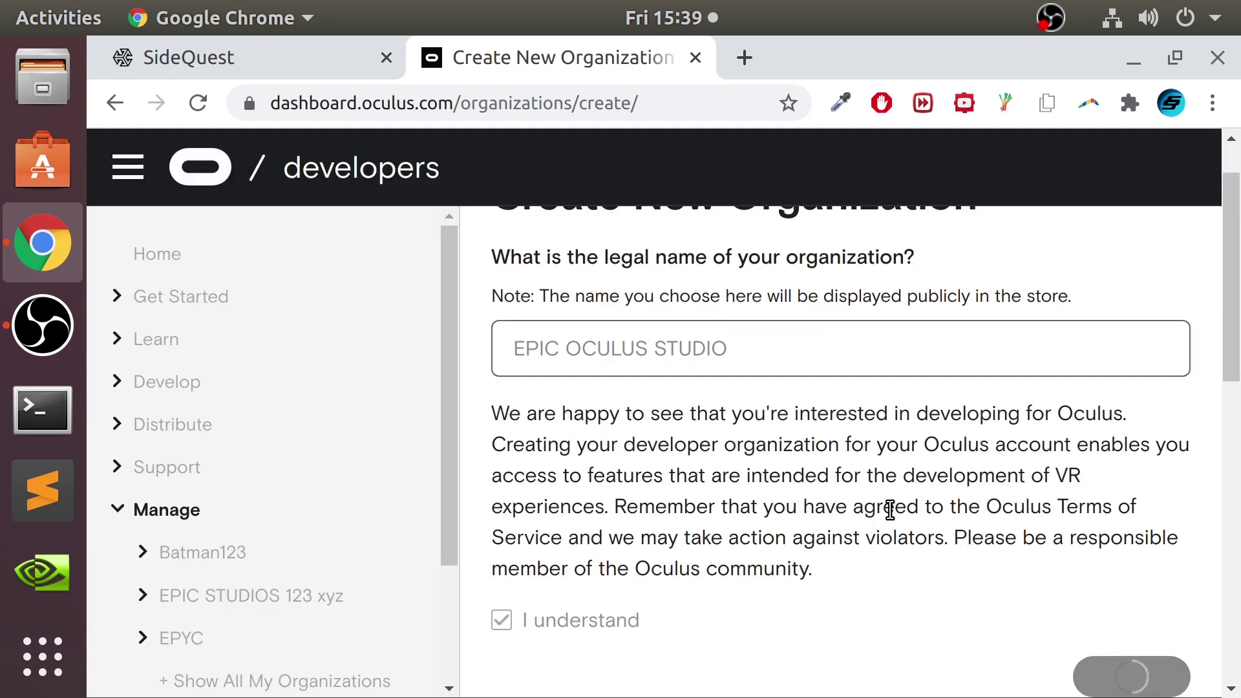
pyautogui.scroll(-3, 188, 470)
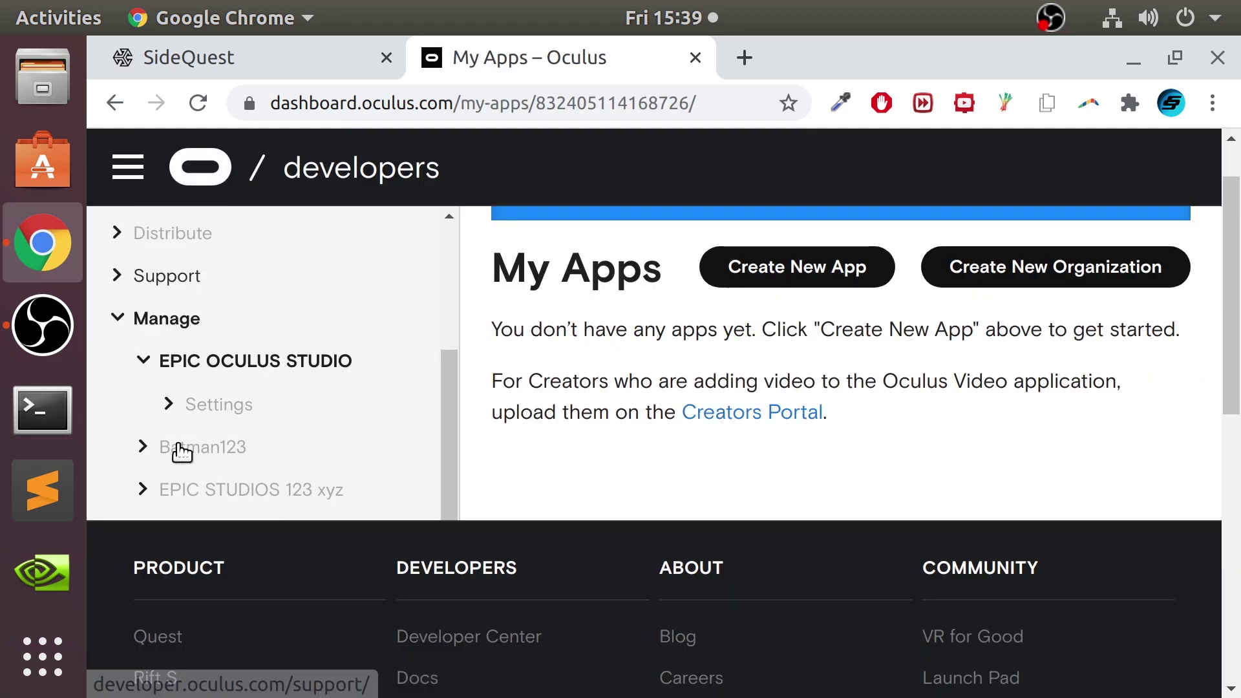
# - Close the Oculus dashboard tab and scroll the guide past Step 3's driver instructions to Step 4
pyautogui.middleClick(614, 65)
pyautogui.scroll(-6, 424, 413)
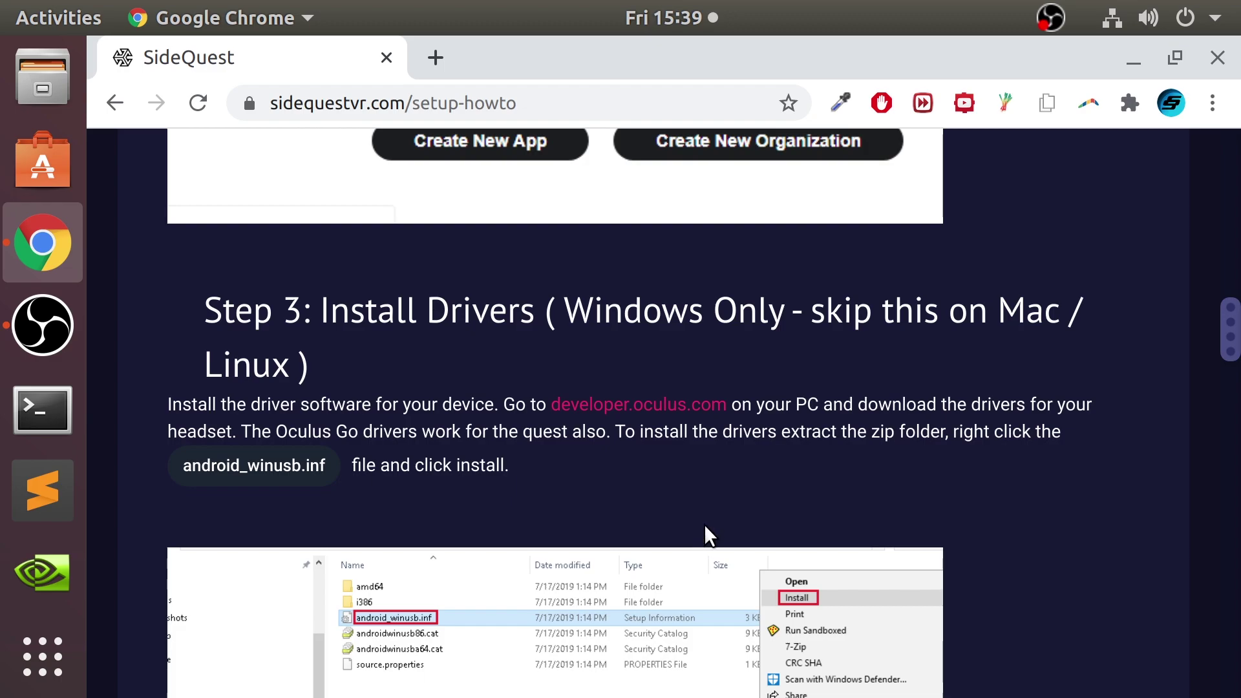
pyautogui.moveTo(215, 247); pyautogui.dragTo(834, 456)
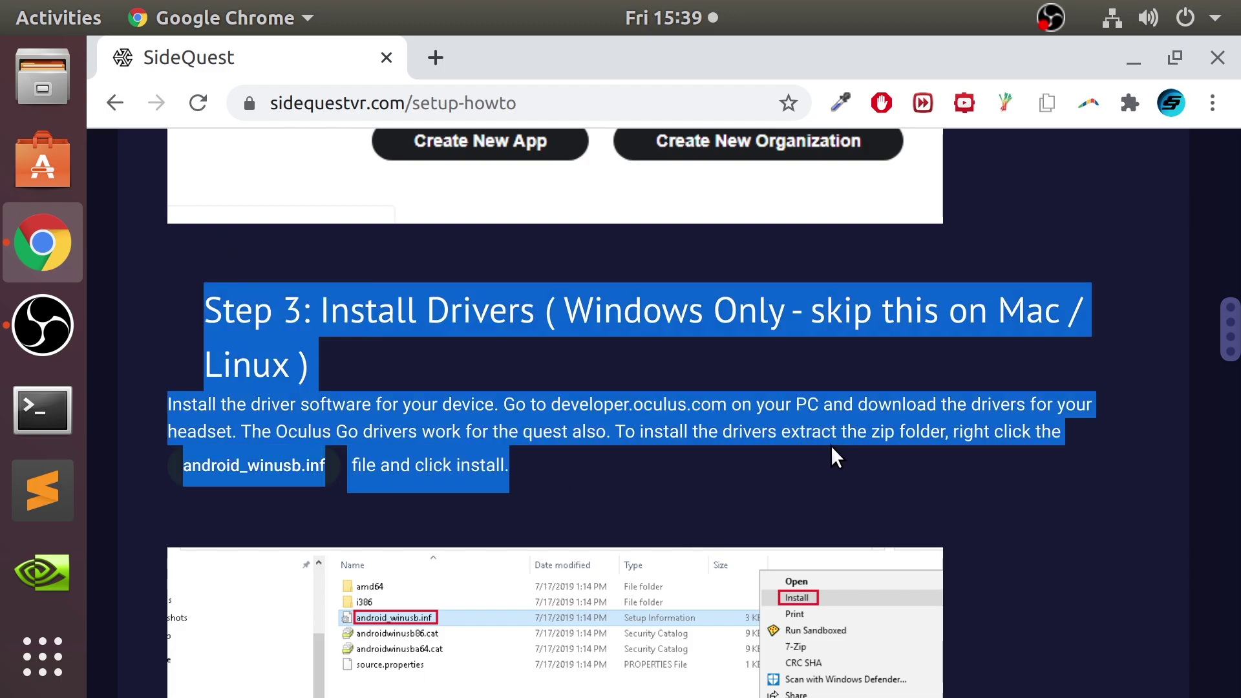
pyautogui.click(834, 457)
pyautogui.scroll(-3, 1038, 443)
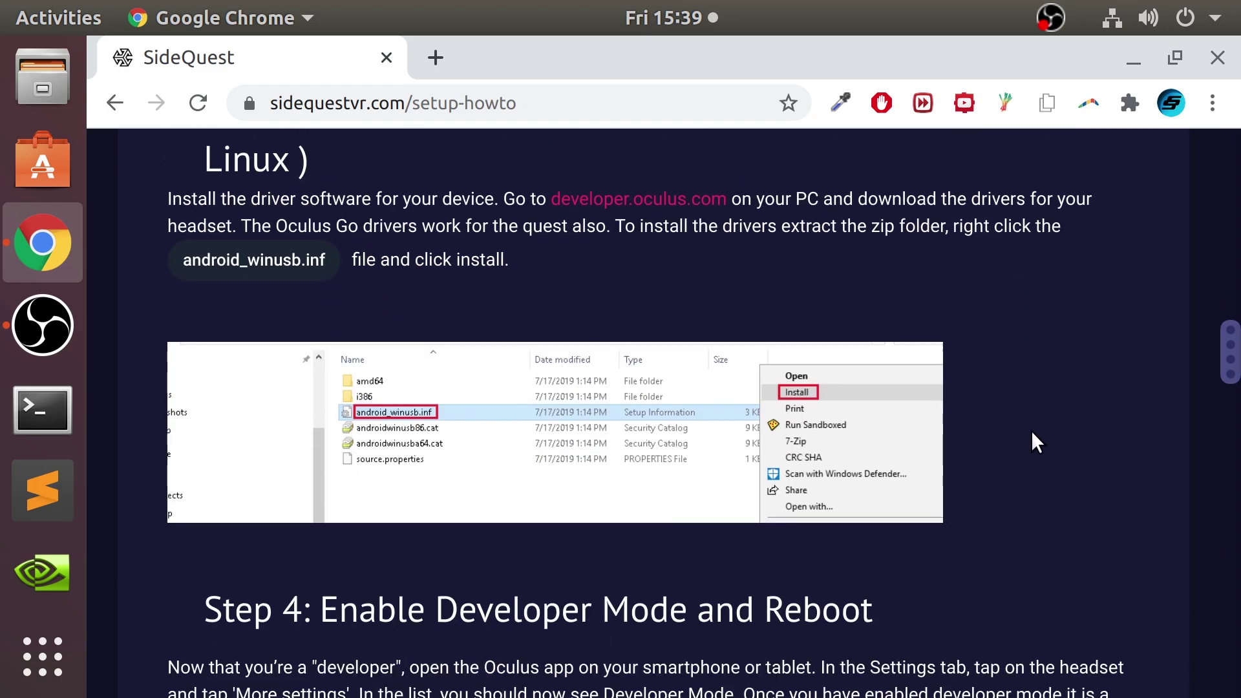
pyautogui.scroll(1, 1036, 443)
pyautogui.scroll(-6, 1036, 443)
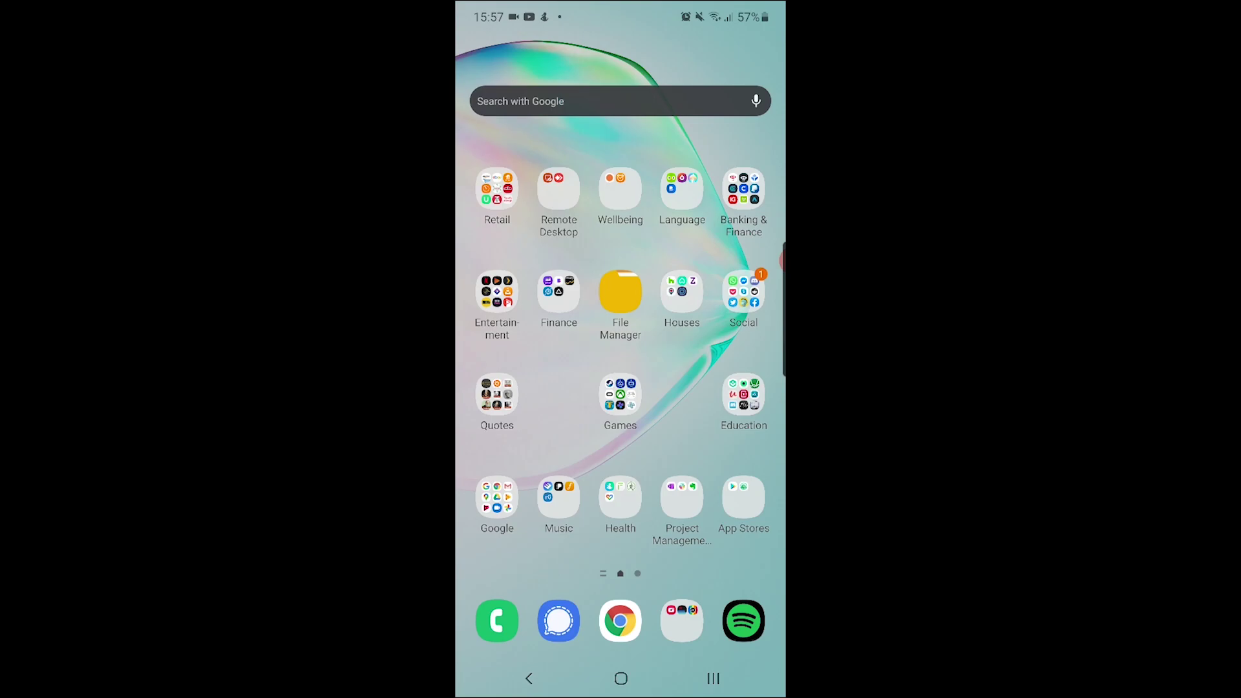
# - Launch the Oculus app, connect to the Oculus Quest 2, and open its More Settings
pyautogui.click(620, 395)
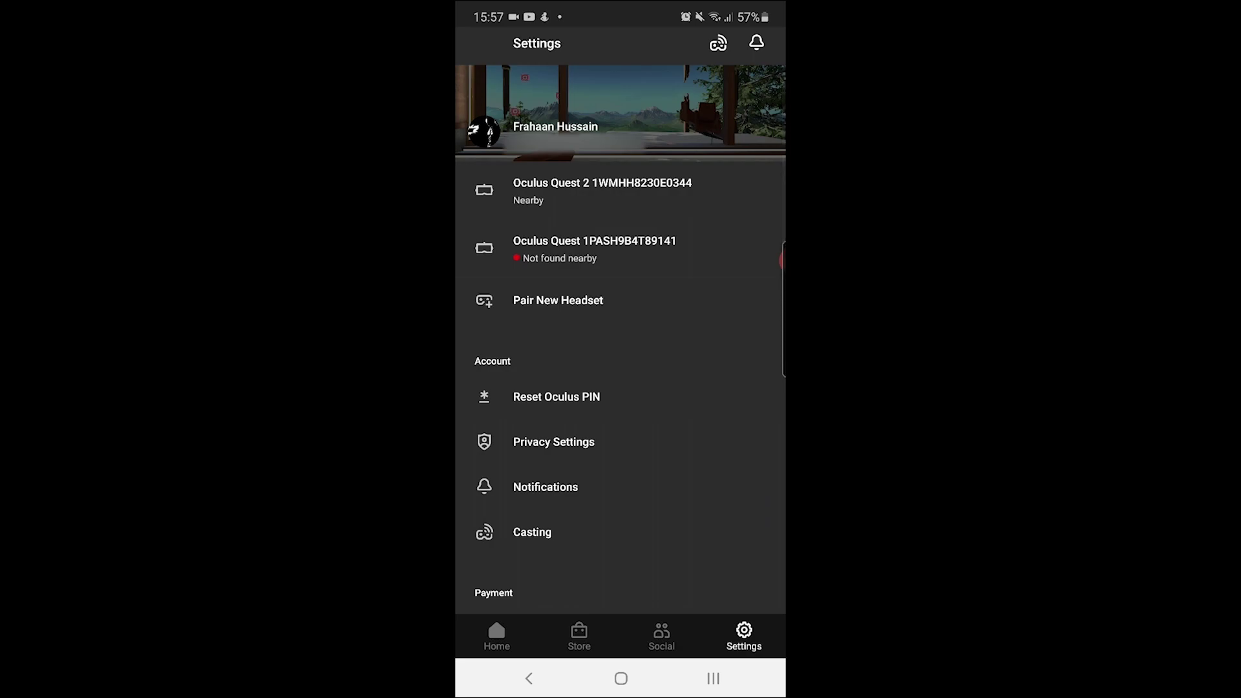
pyautogui.click(603, 192)
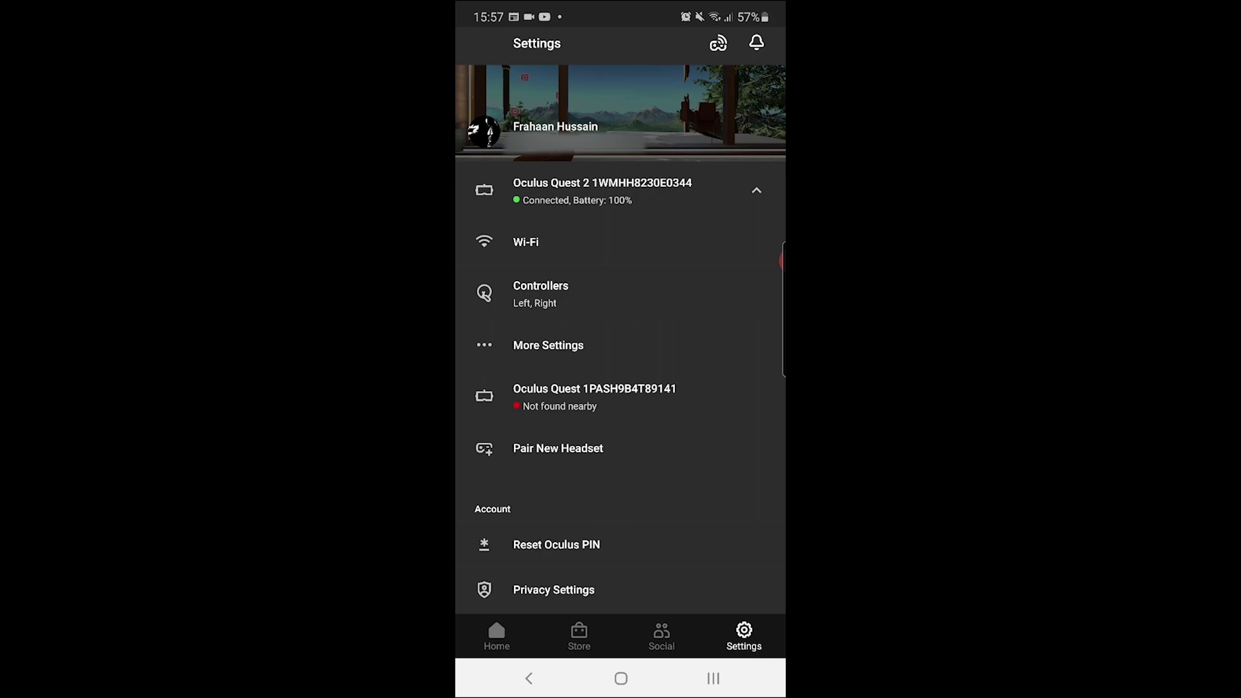
pyautogui.click(602, 191)
pyautogui.click(603, 191)
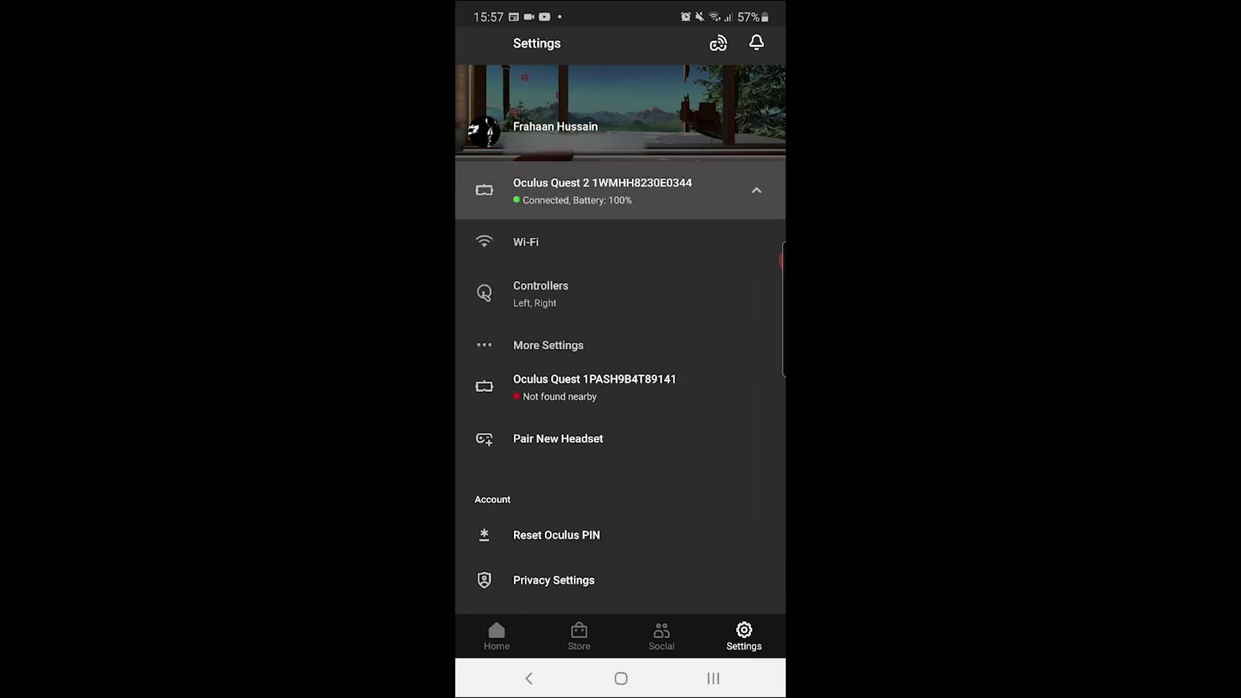
pyautogui.click(548, 345)
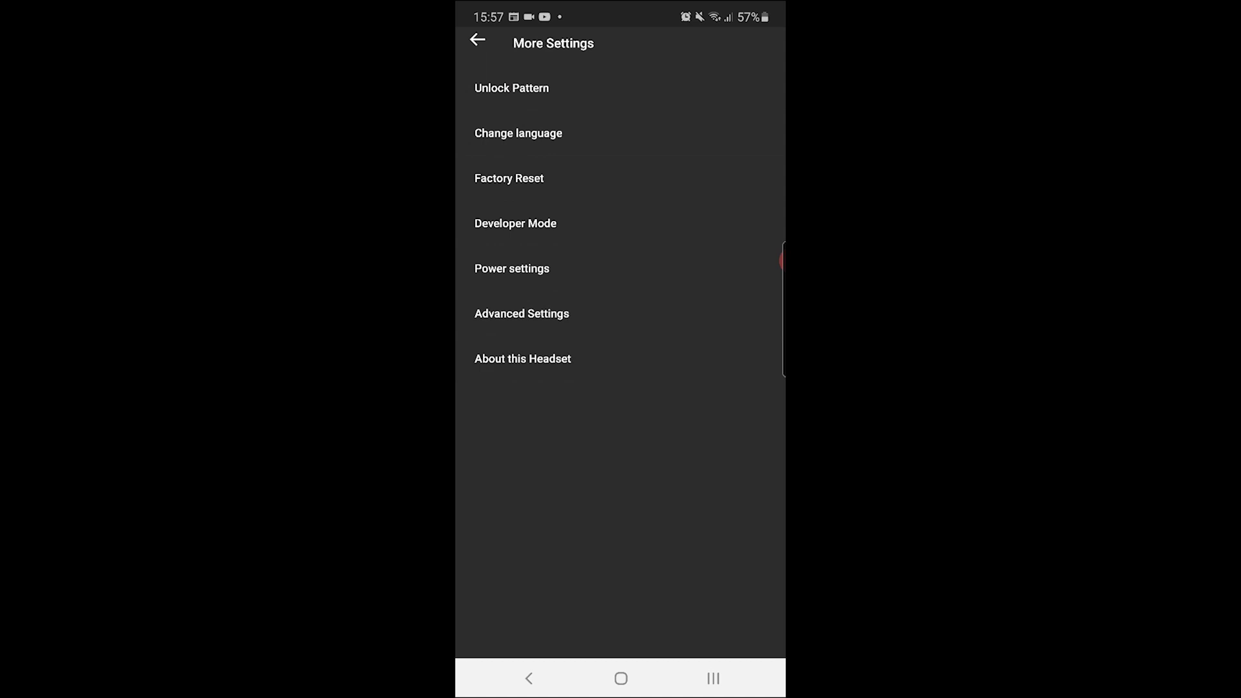
pyautogui.click(511, 88)
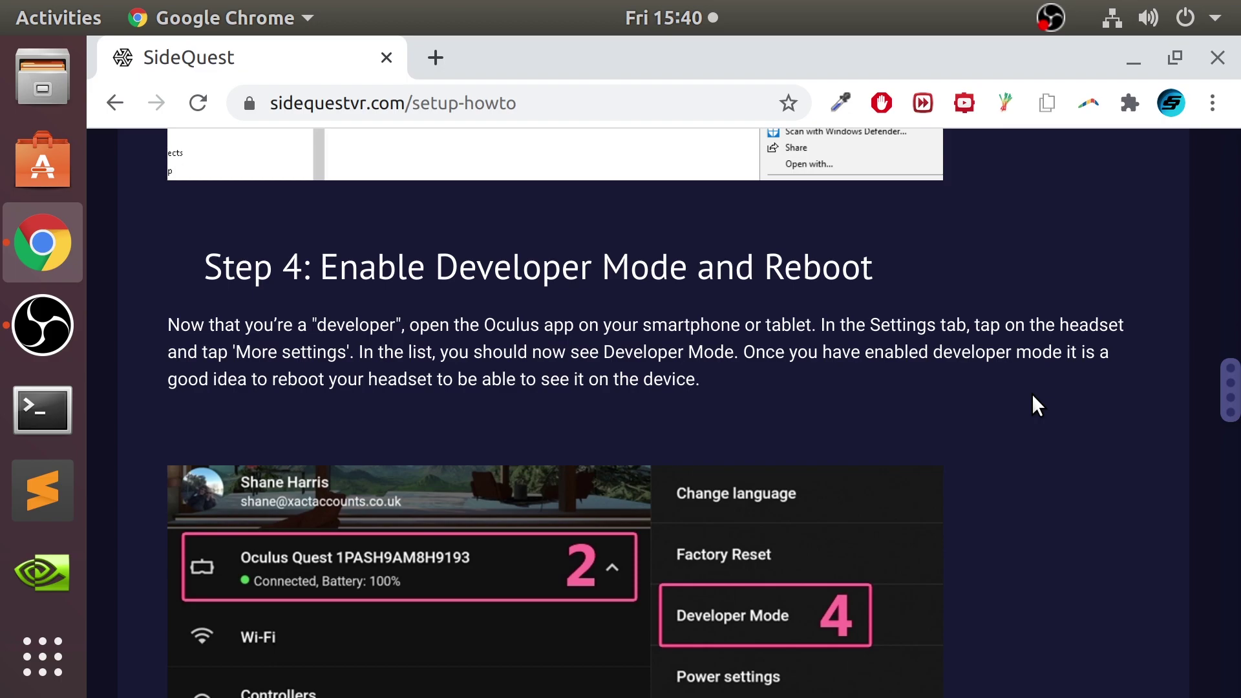
# - Scroll the setup guide past Step 4's screenshot to the Step 5 heading
pyautogui.scroll(-10, 1028, 362)
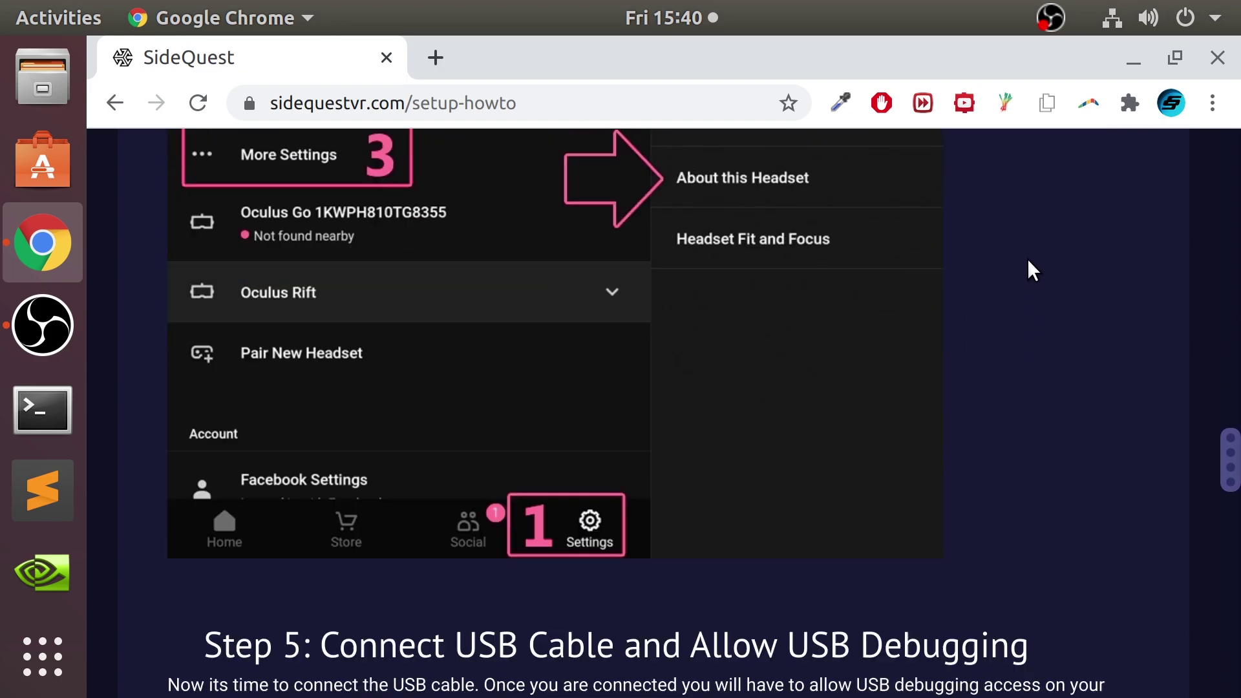
pyautogui.scroll(-4, 1030, 270)
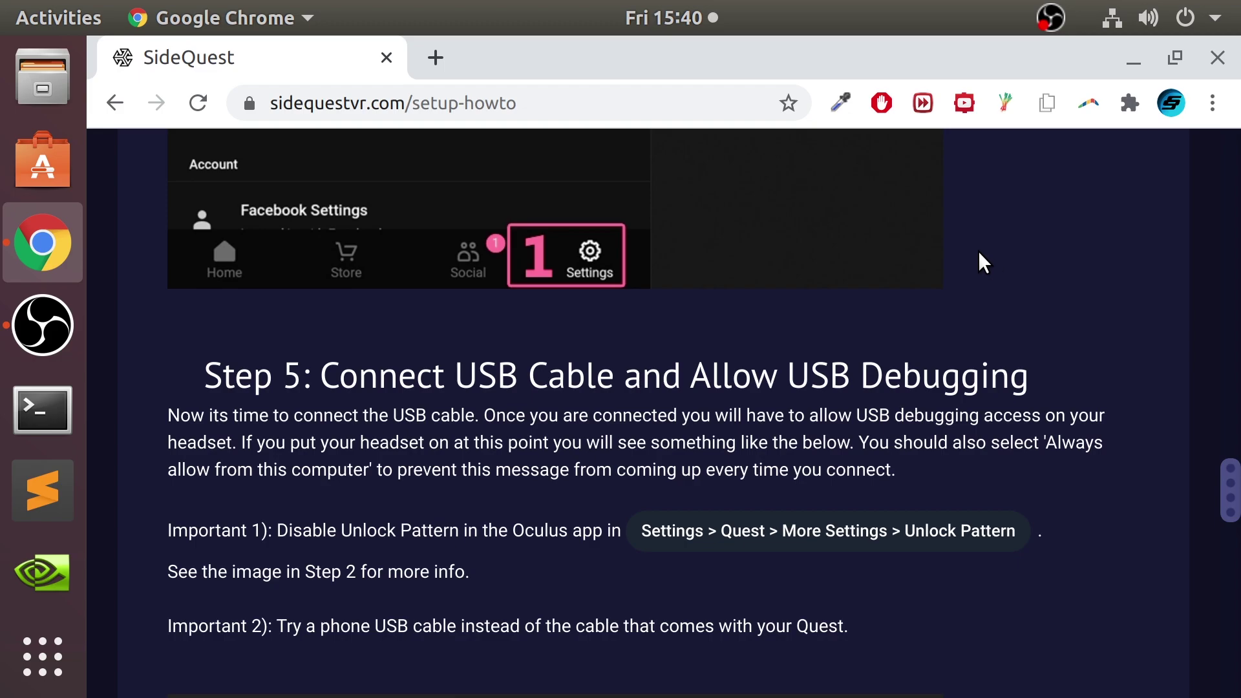
# - Extract the SideQuest-0.10.16.tar.xz archive in Downloads with Extract Here
pyautogui.click(29, 89)
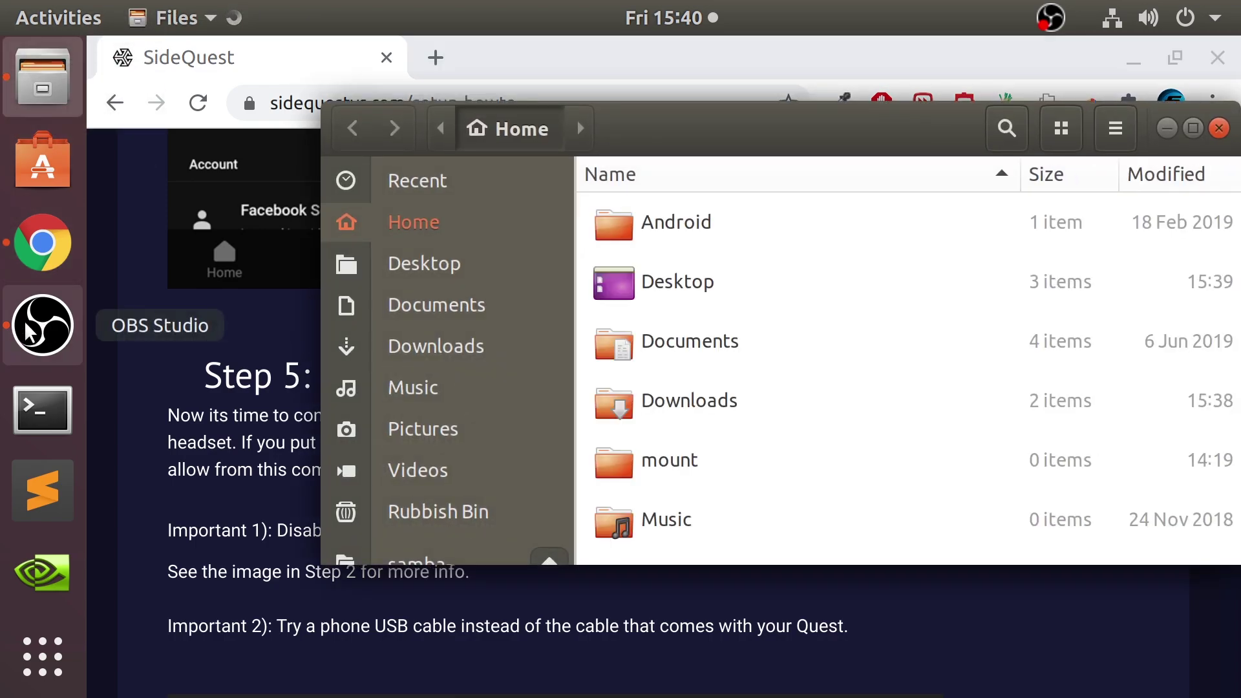
pyautogui.click(404, 345)
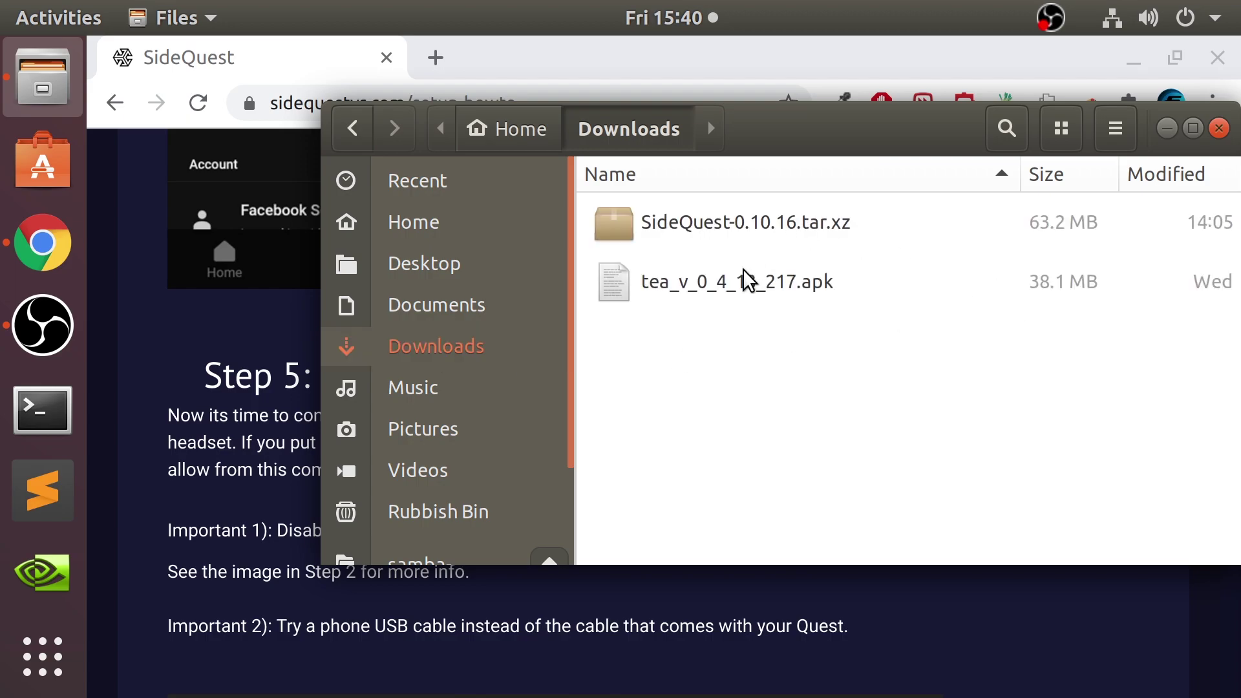
pyautogui.rightClick(727, 217)
pyautogui.click(767, 234)
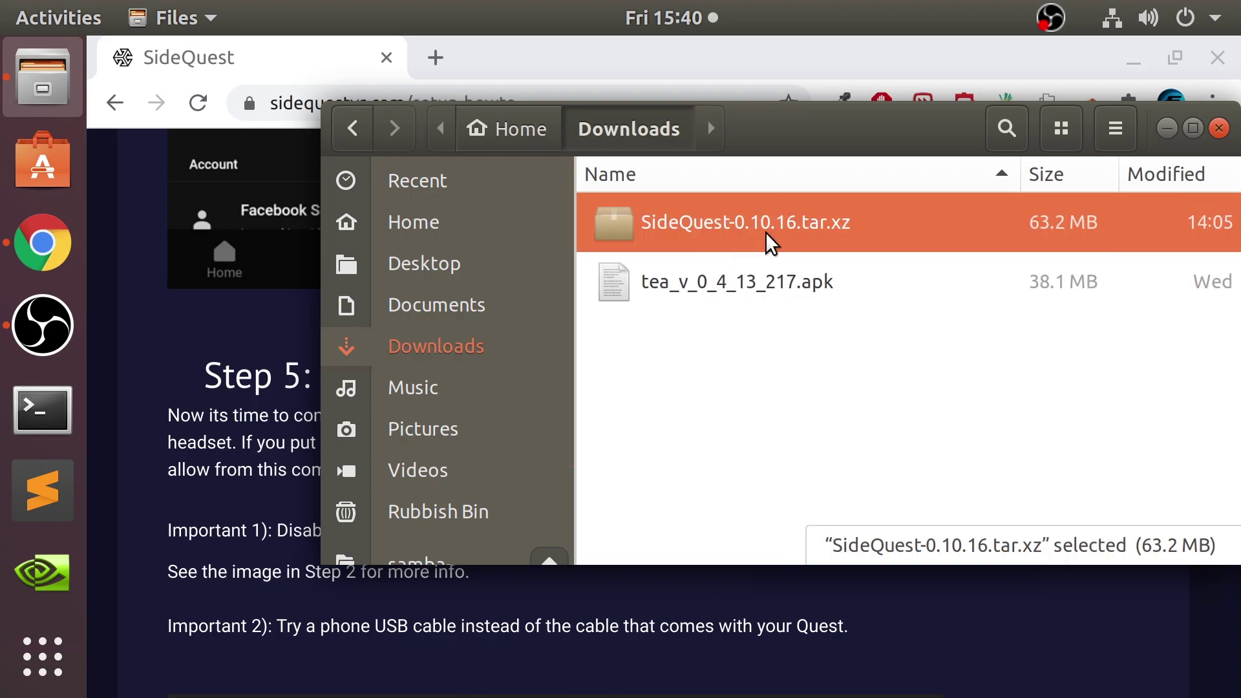
pyautogui.moveTo(778, 144); pyautogui.dragTo(648, 118)
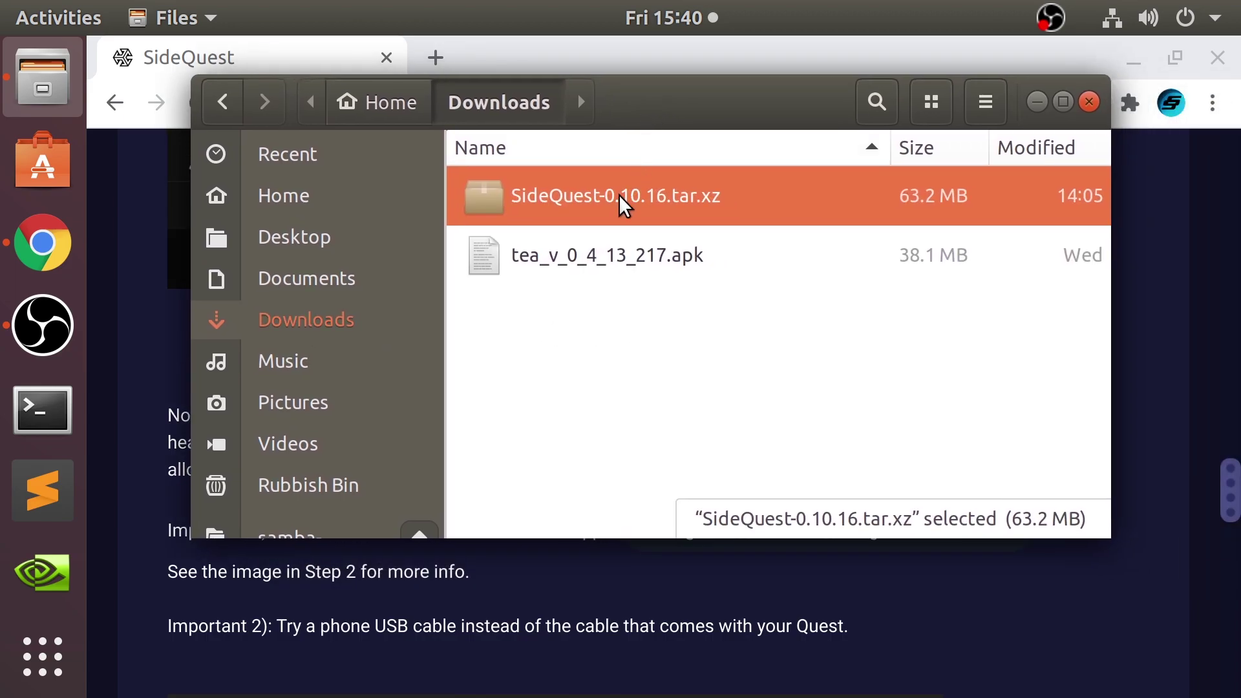
pyautogui.click(582, 333)
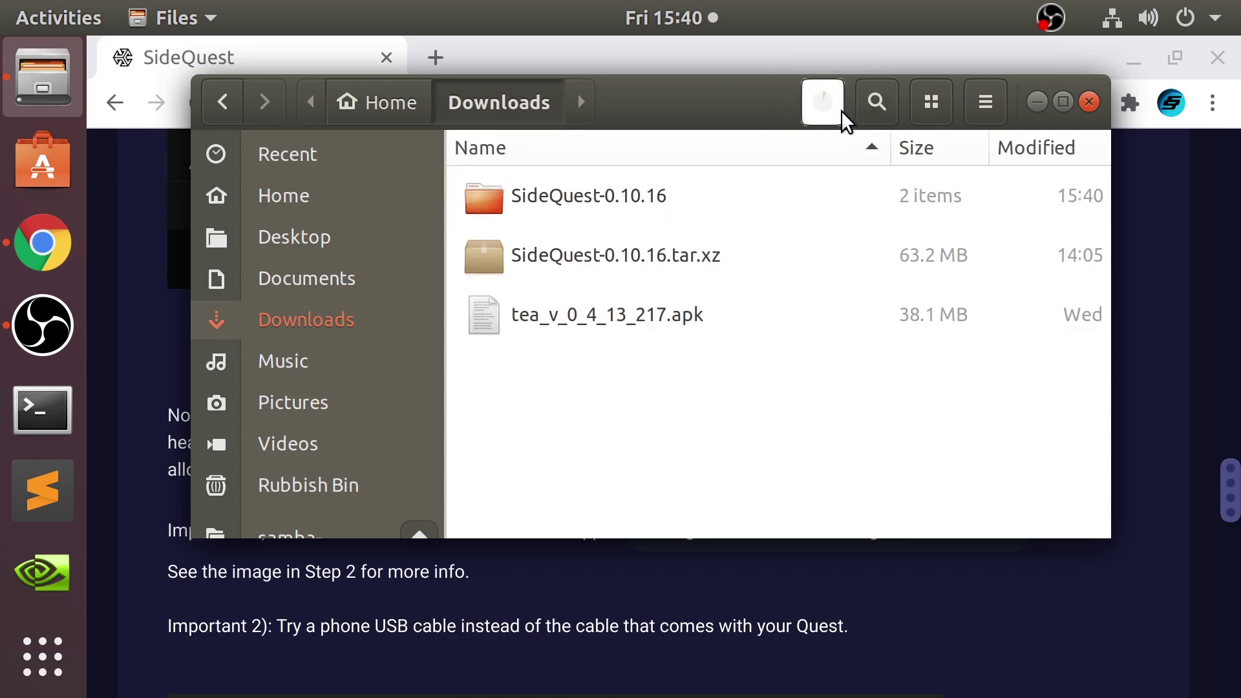
pyautogui.click(826, 109)
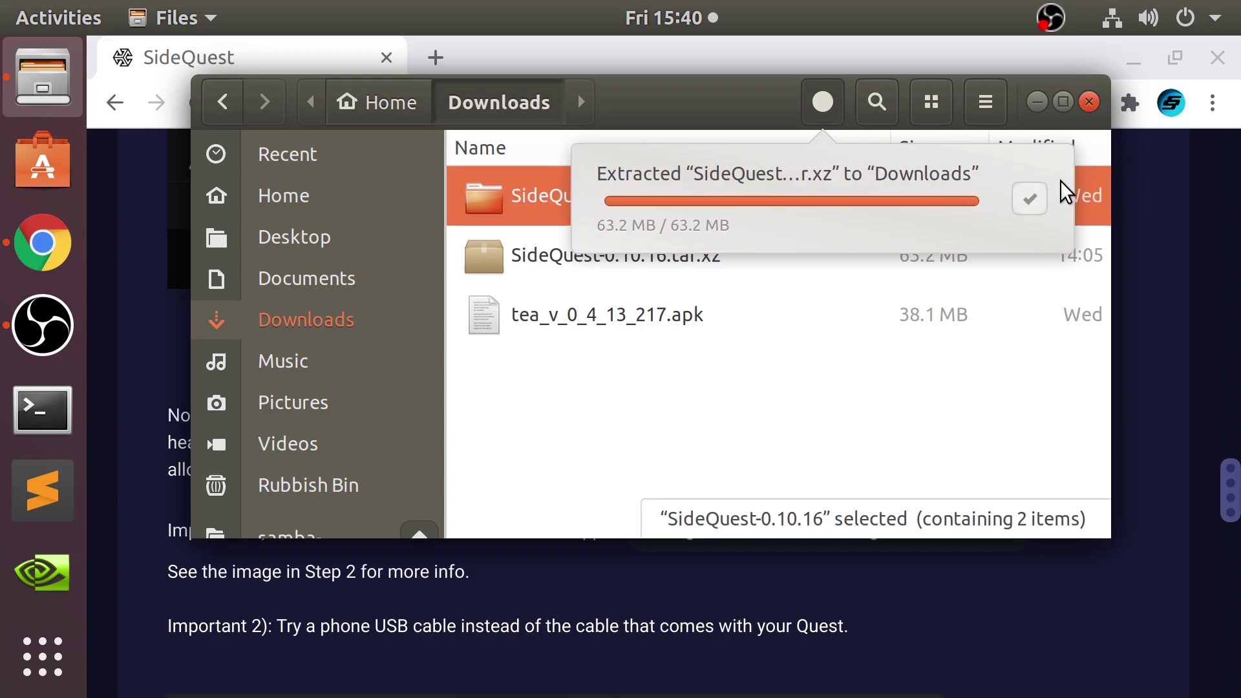
# - Open the SideQuest-0.10.16 folder and briefly view the sidequest file in the text editor
pyautogui.doubleClick(536, 202)
pyautogui.scroll(-9, 535, 304)
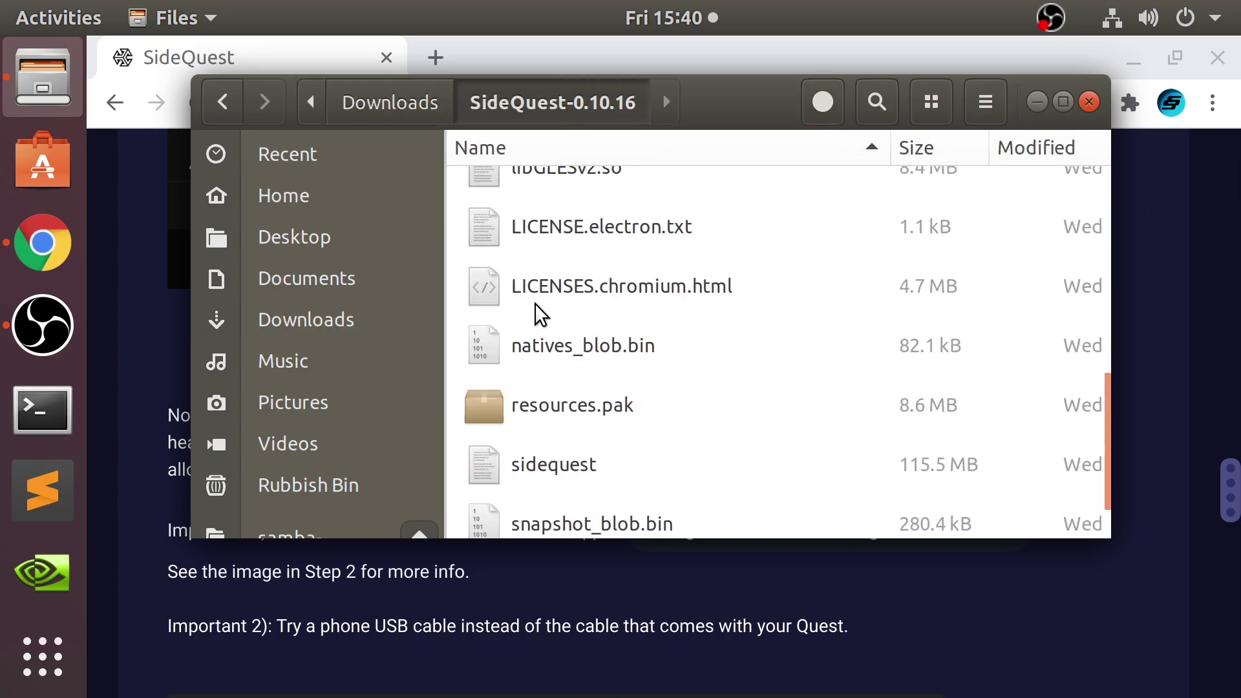
pyautogui.scroll(-2, 682, 383)
pyautogui.scroll(3, 618, 327)
pyautogui.scroll(-2, 601, 375)
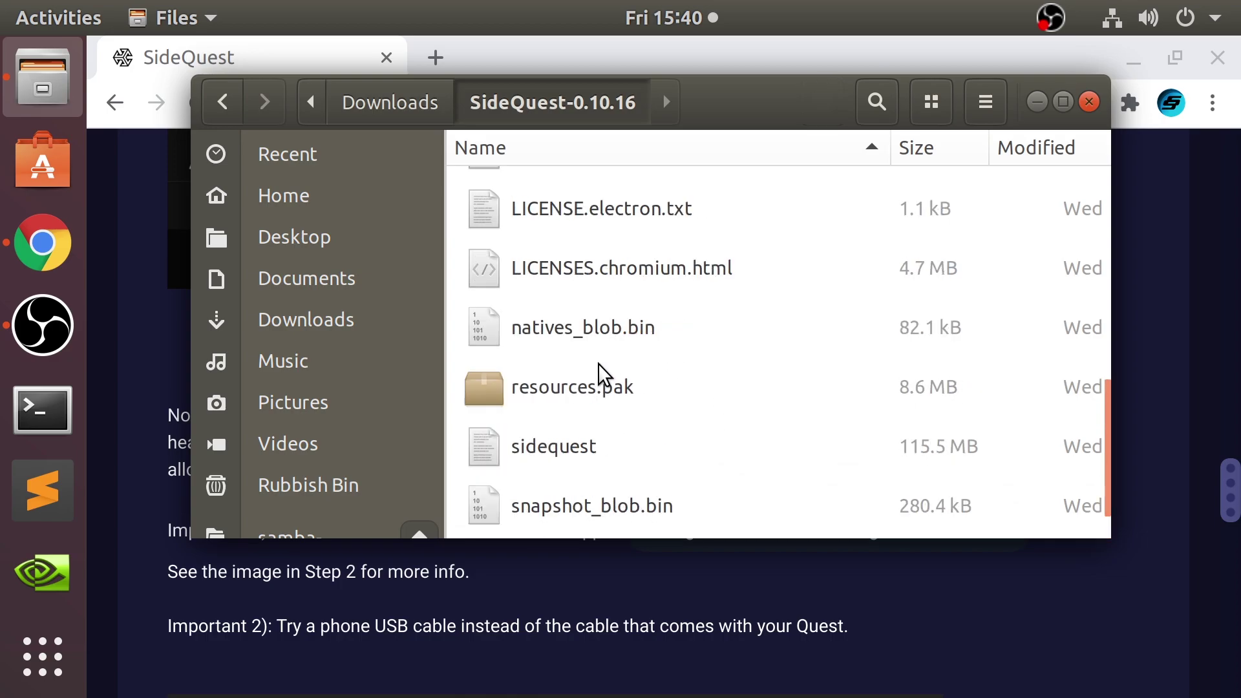
pyautogui.scroll(-1, 603, 374)
pyautogui.doubleClick(590, 399)
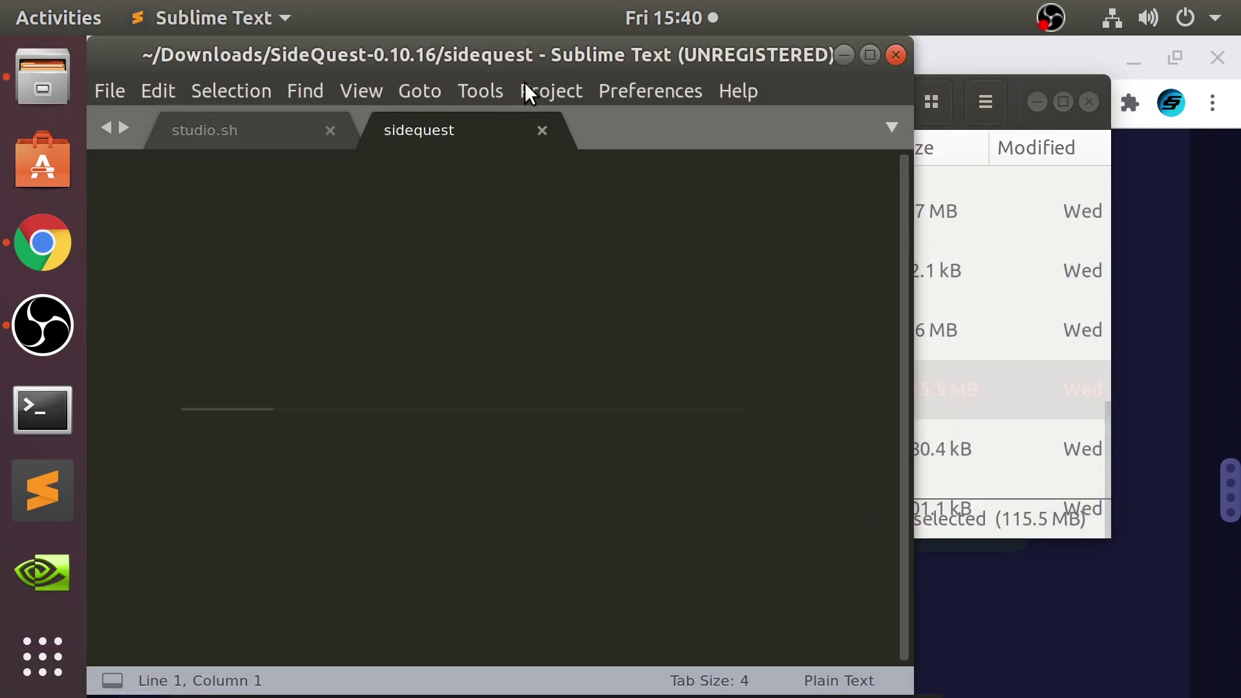
pyautogui.click(540, 129)
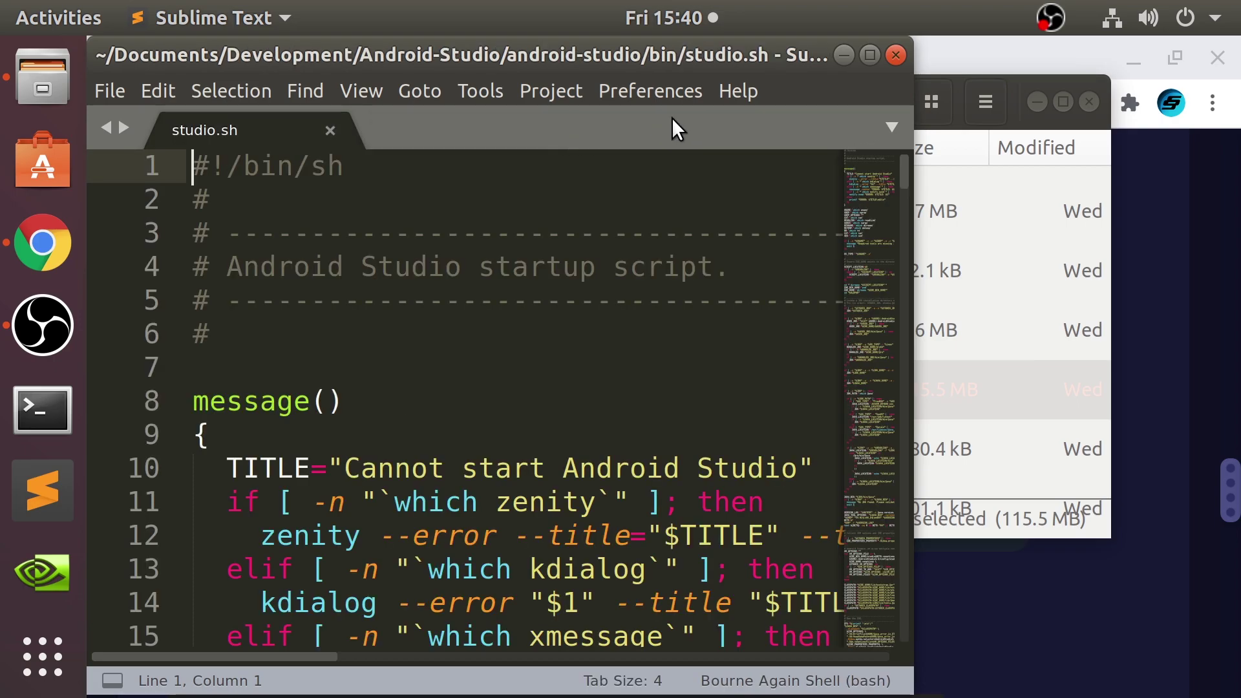
pyautogui.click(896, 55)
# - Check that the sidequest file's Properties > Permissions allow it to execute
pyautogui.rightClick(515, 348)
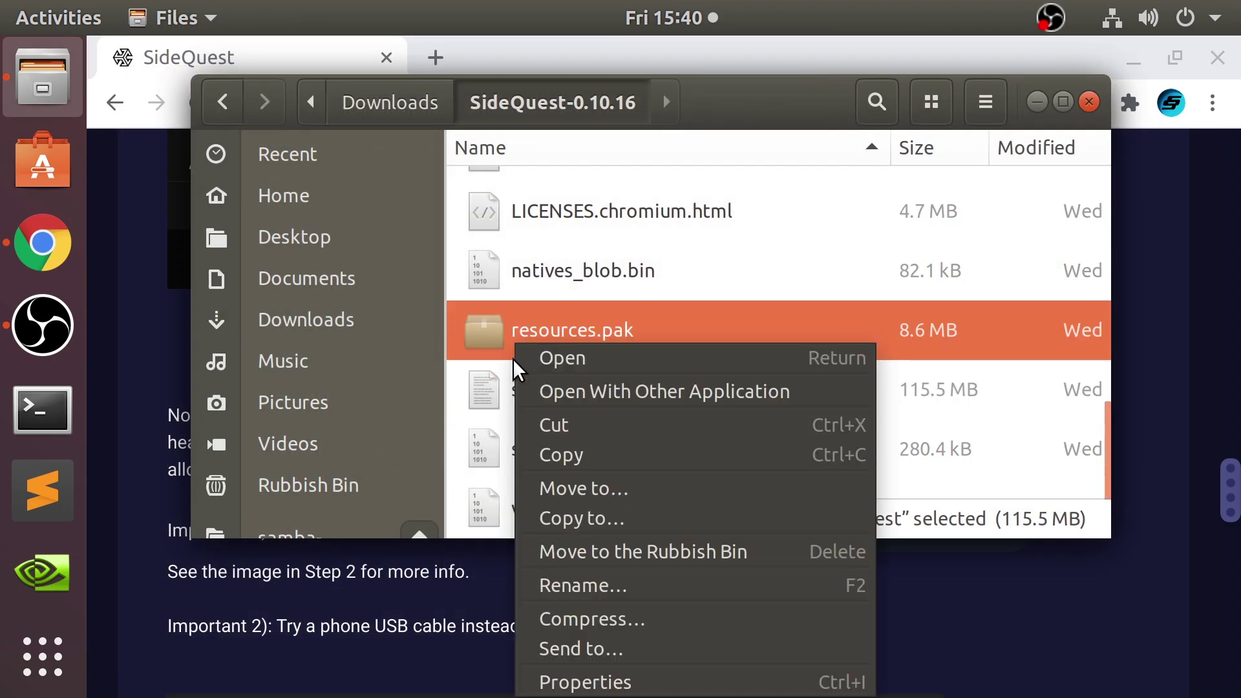
pyautogui.click(492, 378)
pyautogui.rightClick(534, 413)
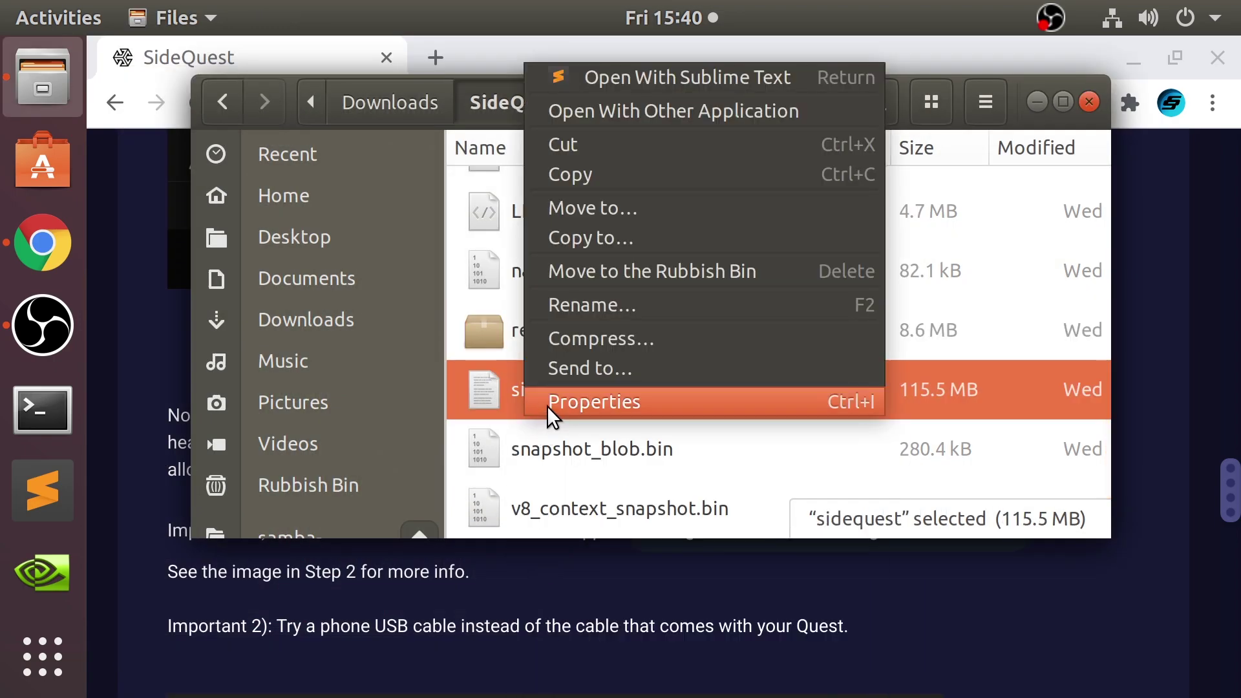
pyautogui.click(546, 404)
pyautogui.click(620, 110)
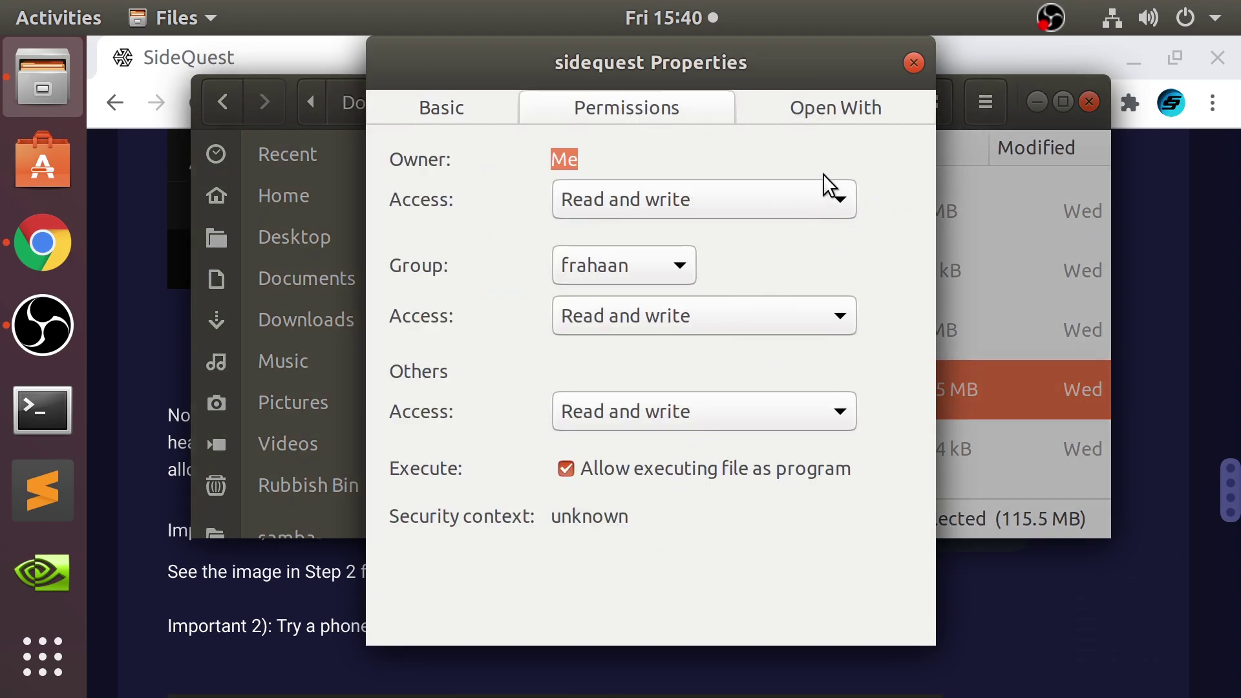
pyautogui.click(914, 63)
# - Open a new Terminal window from the dock
pyautogui.scroll(5, 715, 466)
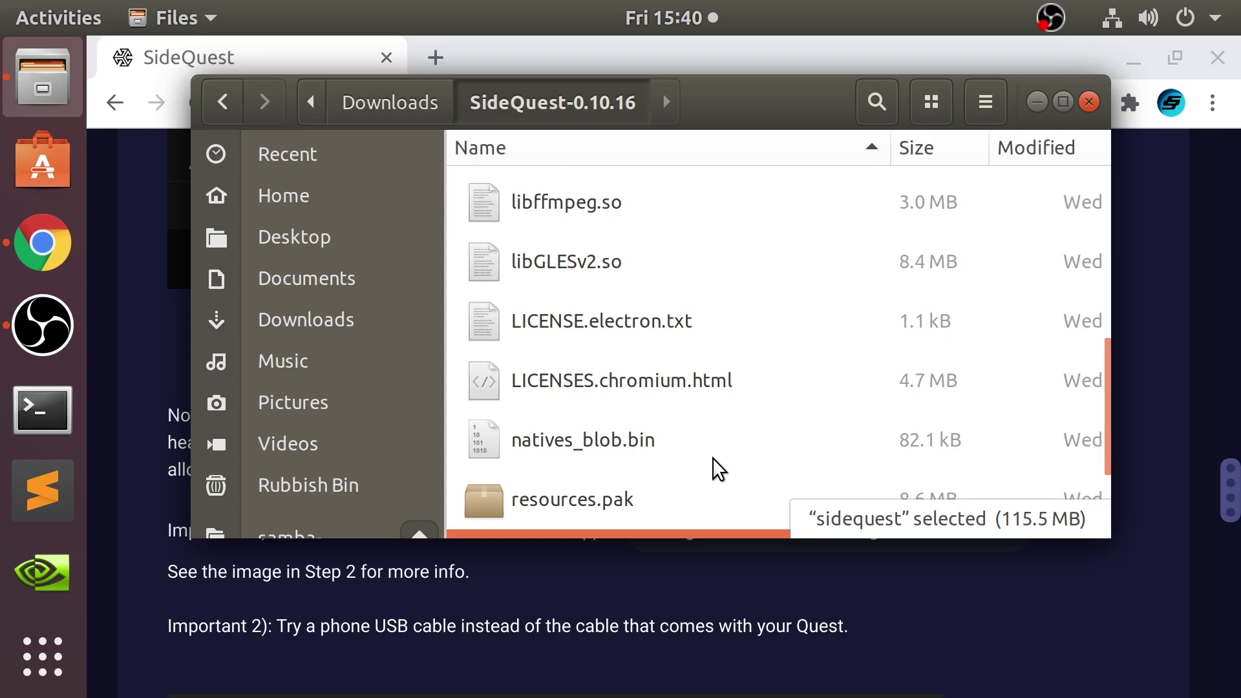
pyautogui.scroll(2, 714, 452)
pyautogui.scroll(-5, 710, 449)
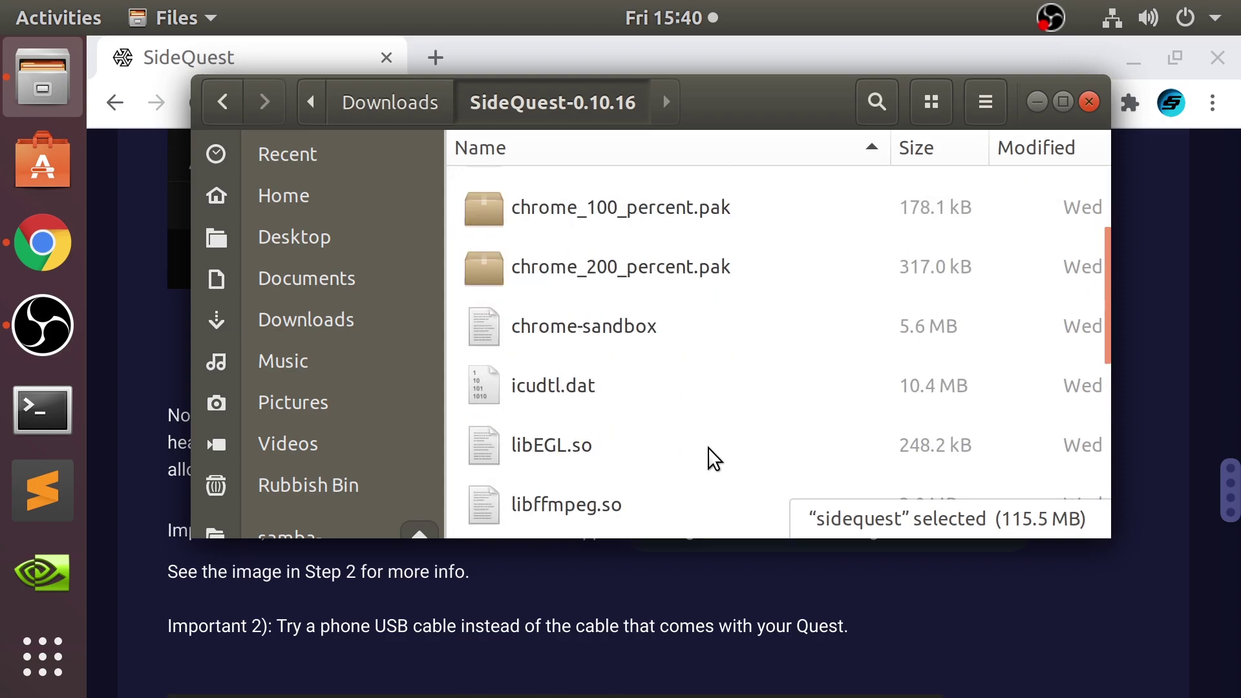
pyautogui.scroll(-2, 704, 432)
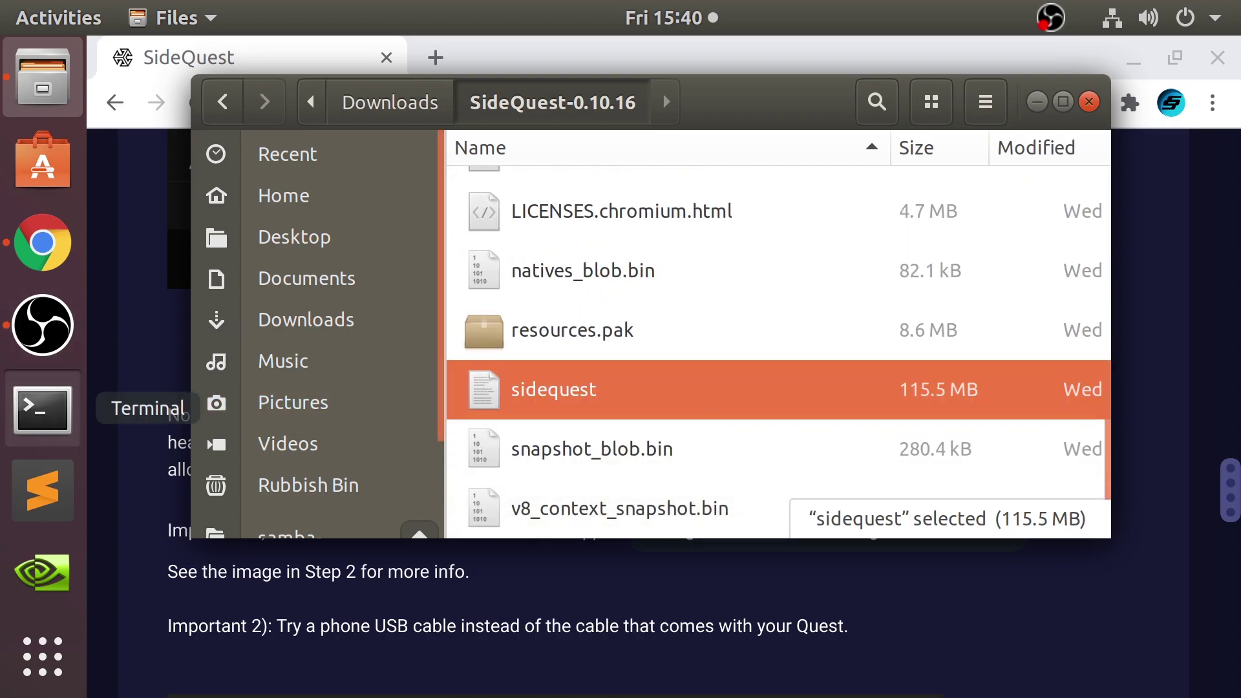
pyautogui.click(40, 408)
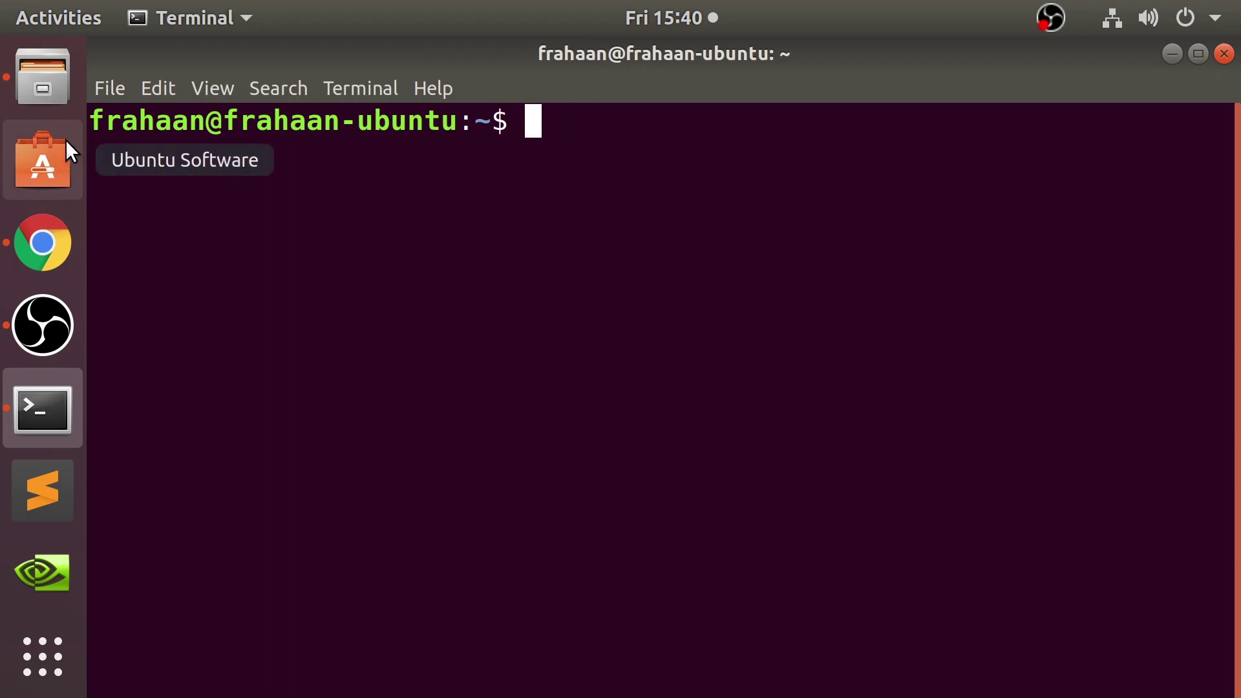
# - Change directory into SideQuest-0.10.16 using the dragged-in sidequest path trimmed to its folder
pyautogui.write('cd')
pyautogui.click(13, 90)
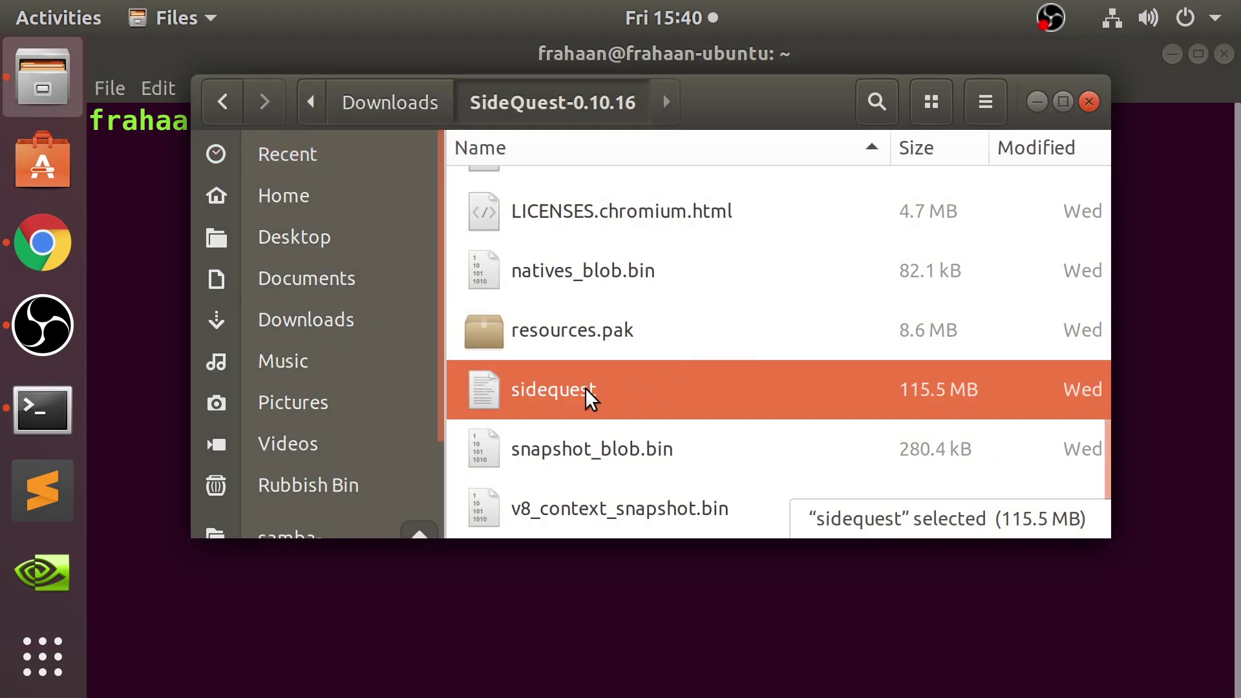
pyautogui.moveTo(512, 396); pyautogui.dragTo(366, 598)
pyautogui.click(430, 554)
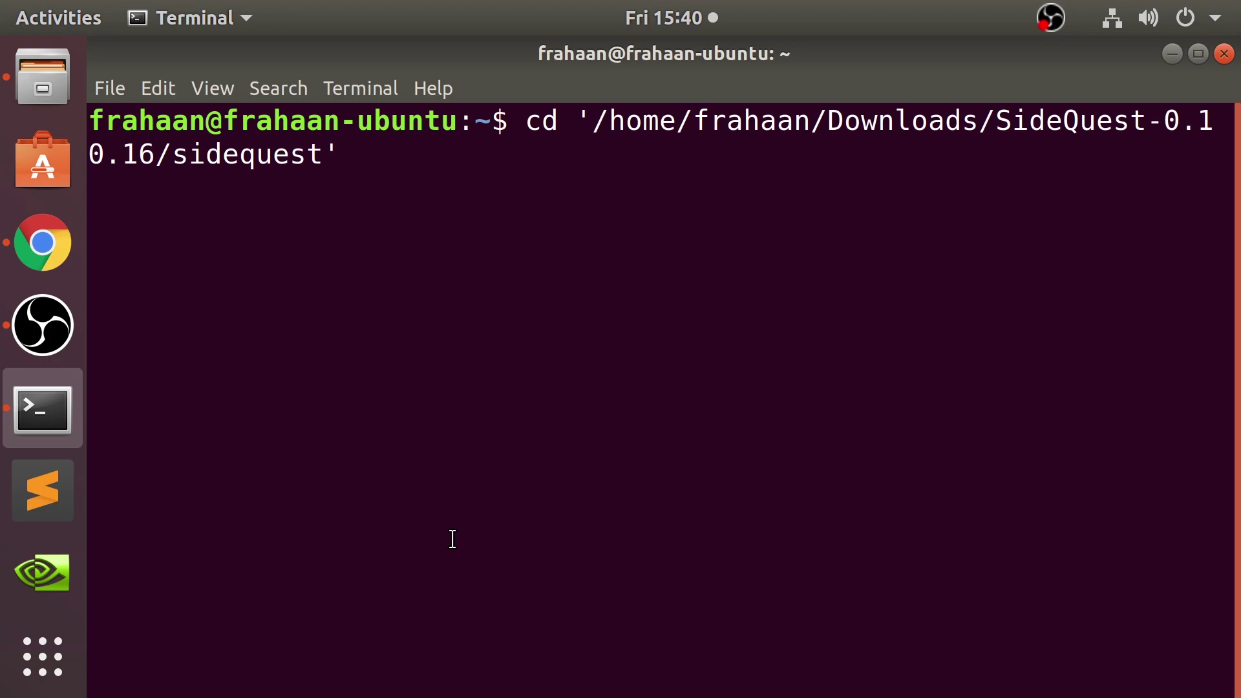
pyautogui.press('Left')
pyautogui.press('Left')
pyautogui.press('Left')
pyautogui.press('Right')
pyautogui.press('BackSpace')
pyautogui.press('BackSpace')
pyautogui.press('BackSpace')
pyautogui.press('BackSpace')
pyautogui.press('BackSpace')
pyautogui.press('BackSpace')
pyautogui.press('BackSpace')
pyautogui.press('BackSpace')
pyautogui.press('BackSpace')
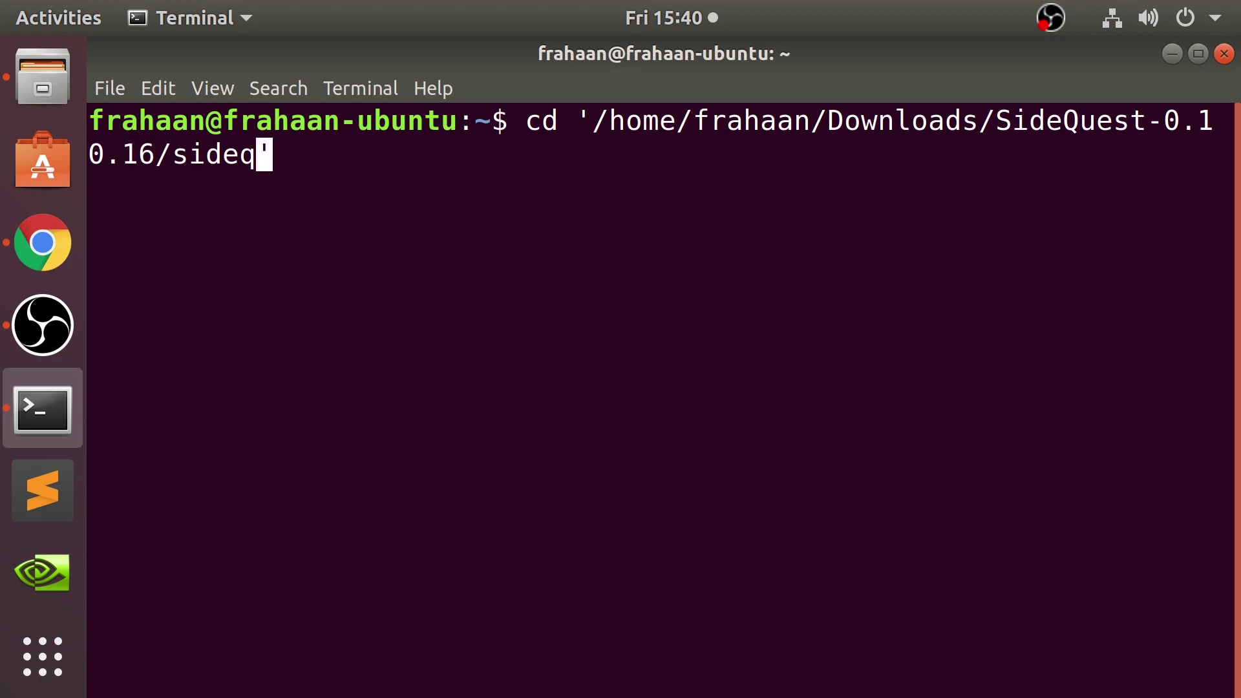
pyautogui.press('Return')
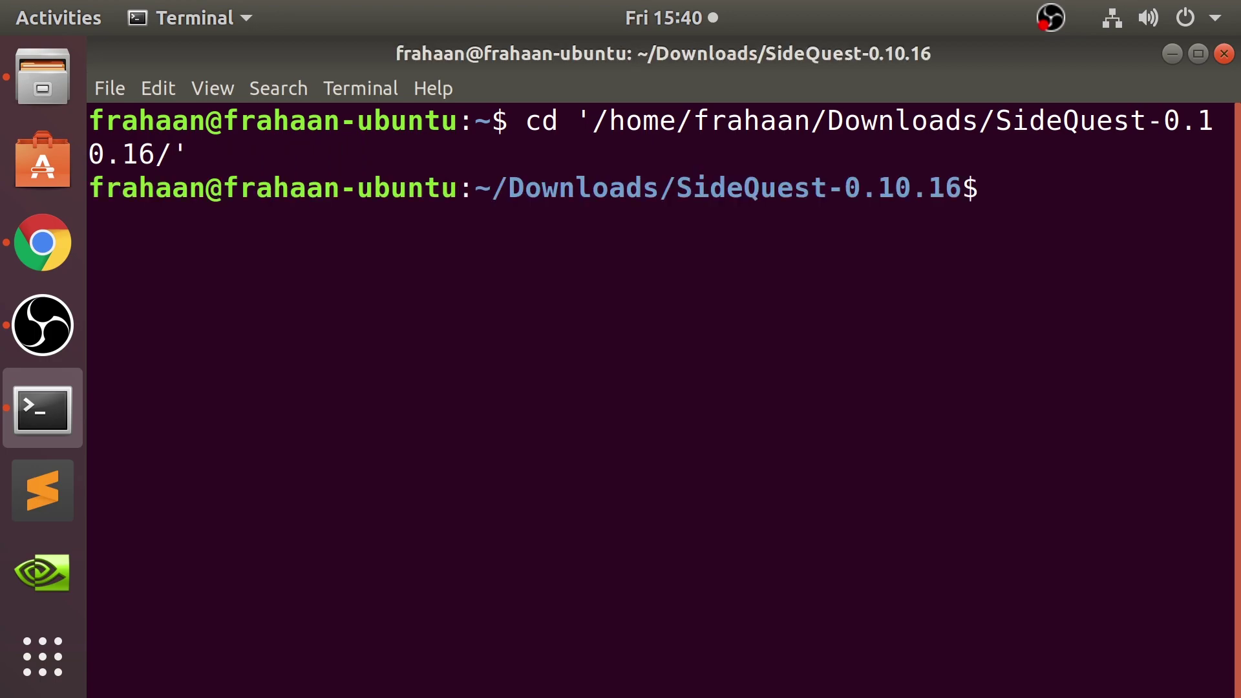
# - Launch SideQuest from the folder with ./sidequest
pyautogui.write('sidequest')
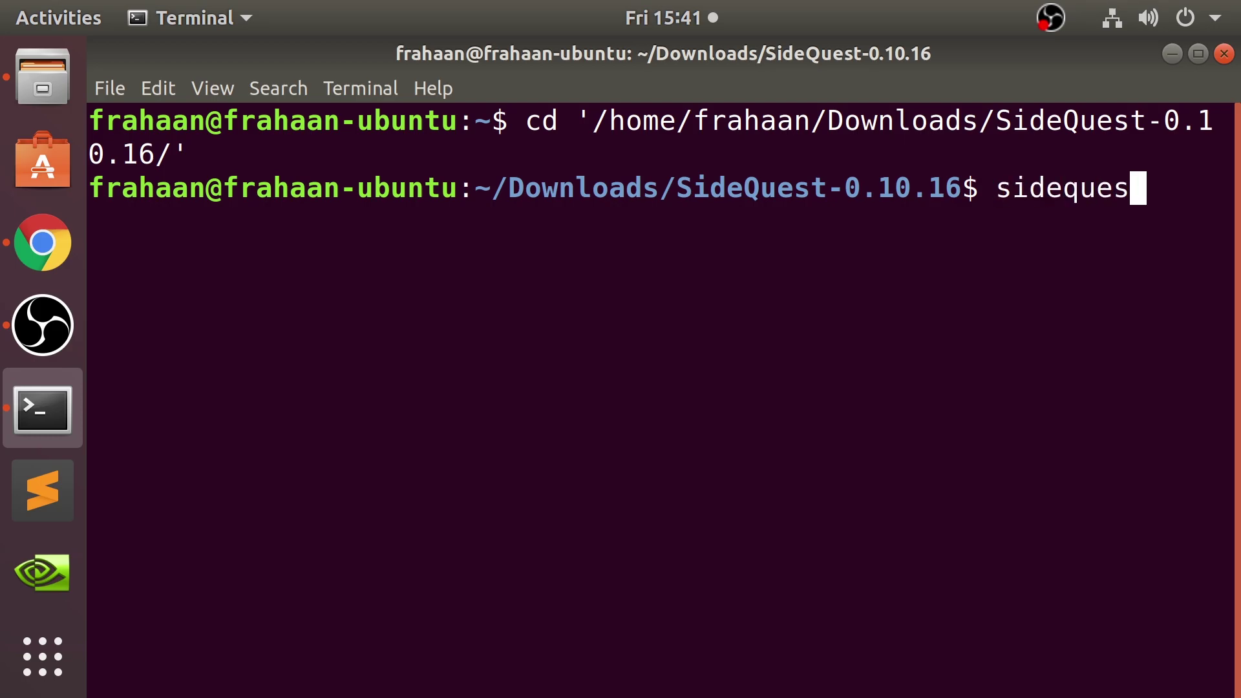
pyautogui.press('Return')
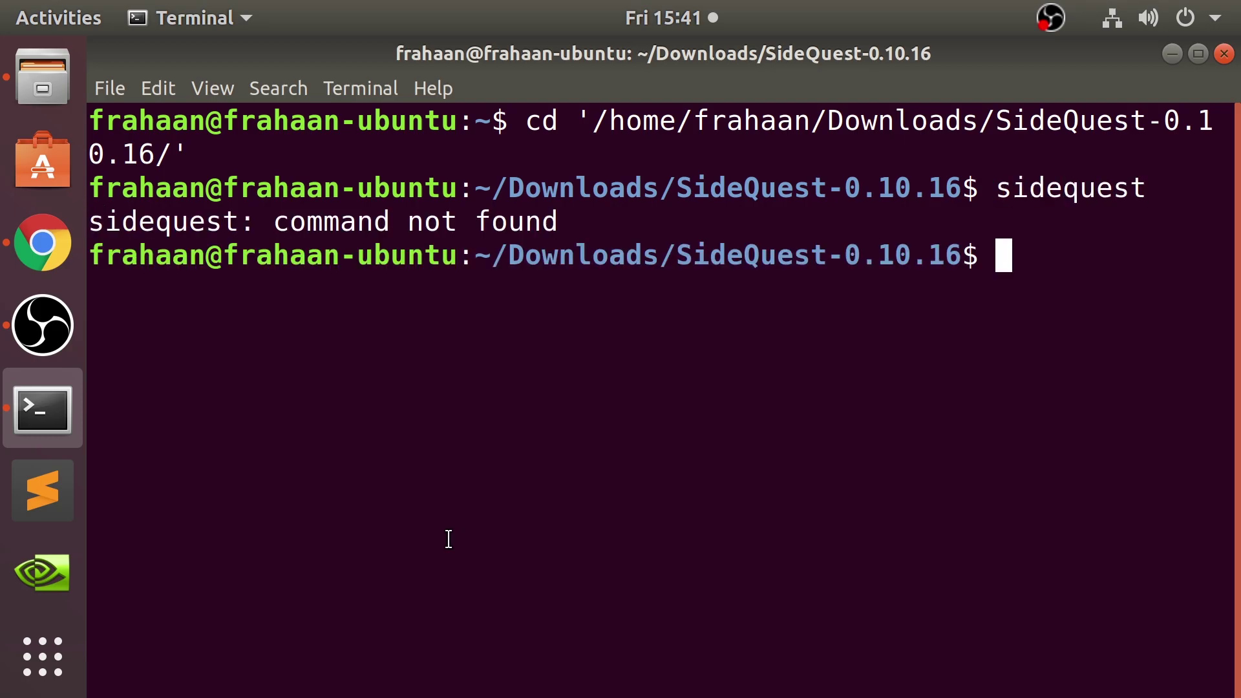
pyautogui.write('./')
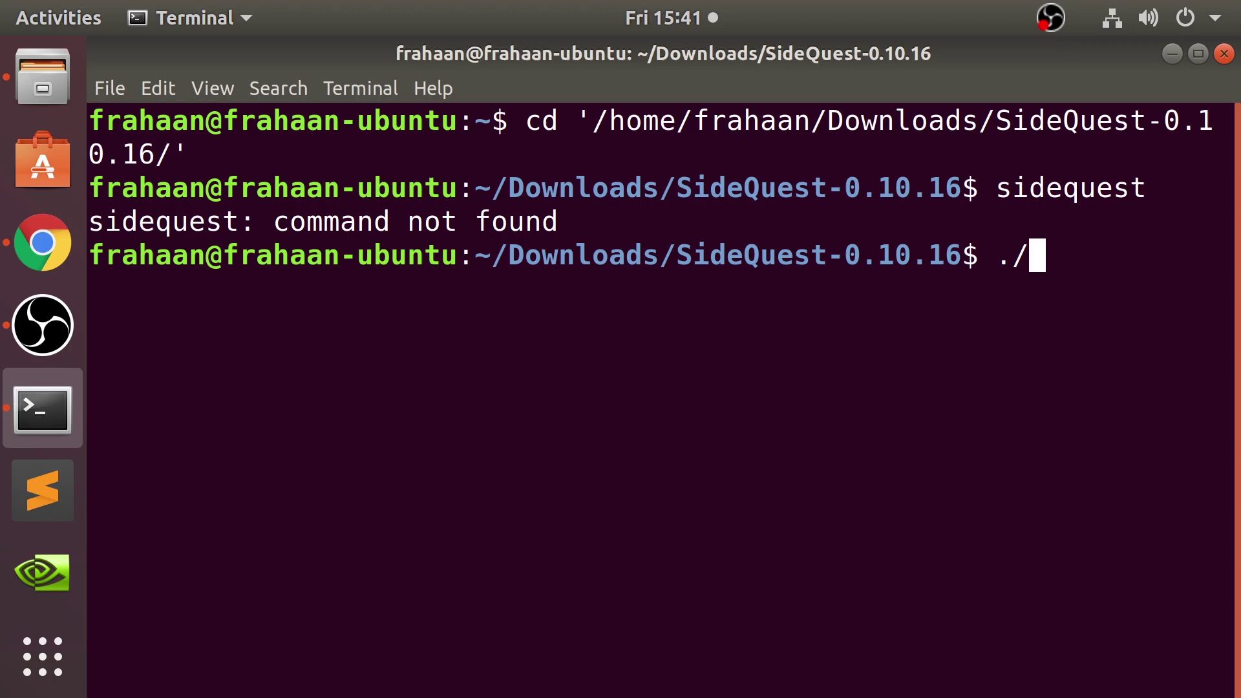
pyautogui.write('sidequest')
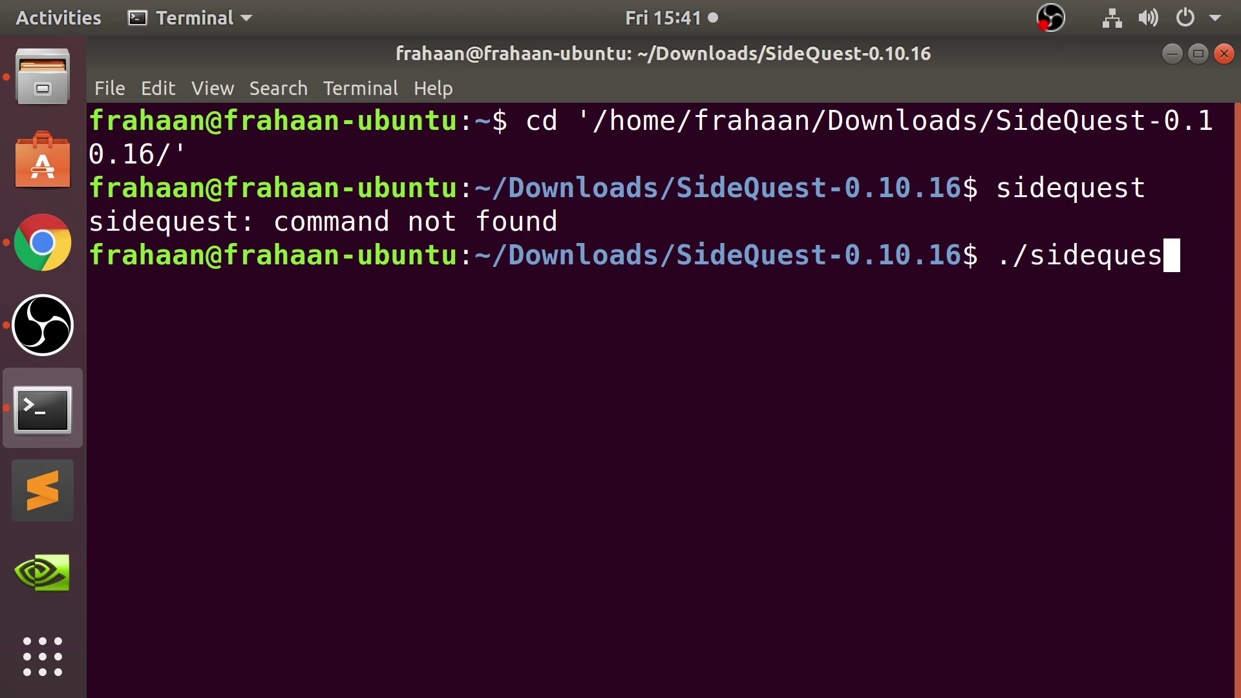
pyautogui.press('Return')
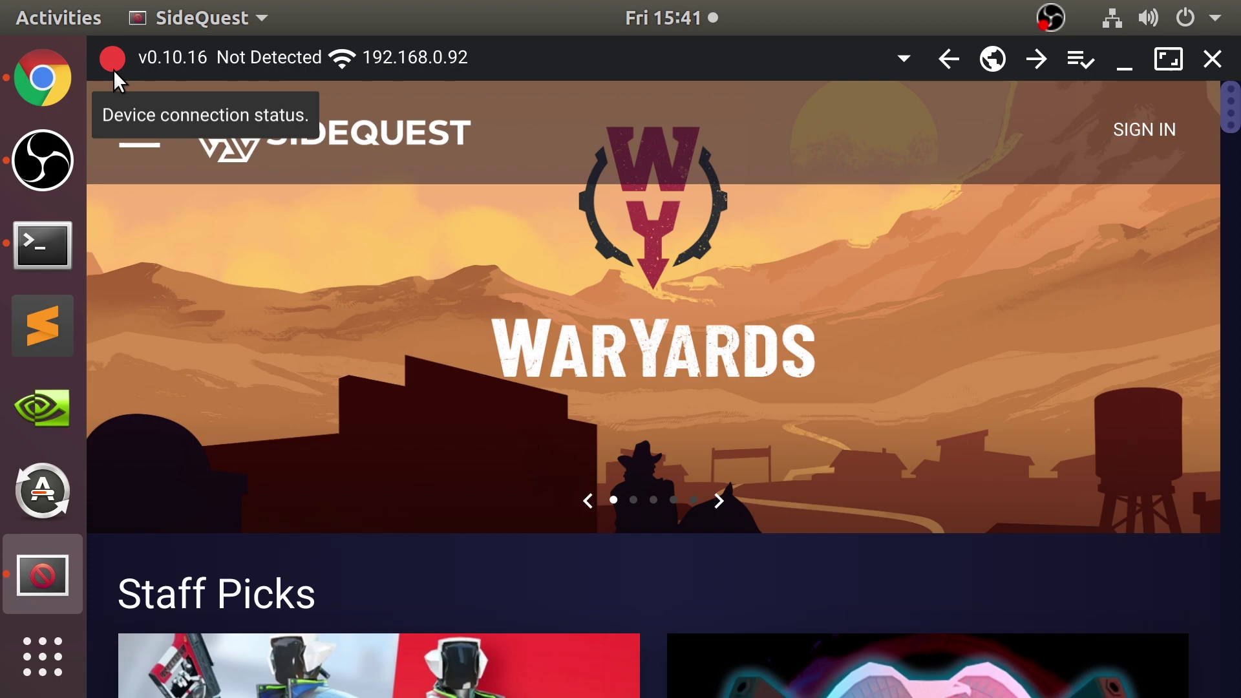
pyautogui.click(67, 78)
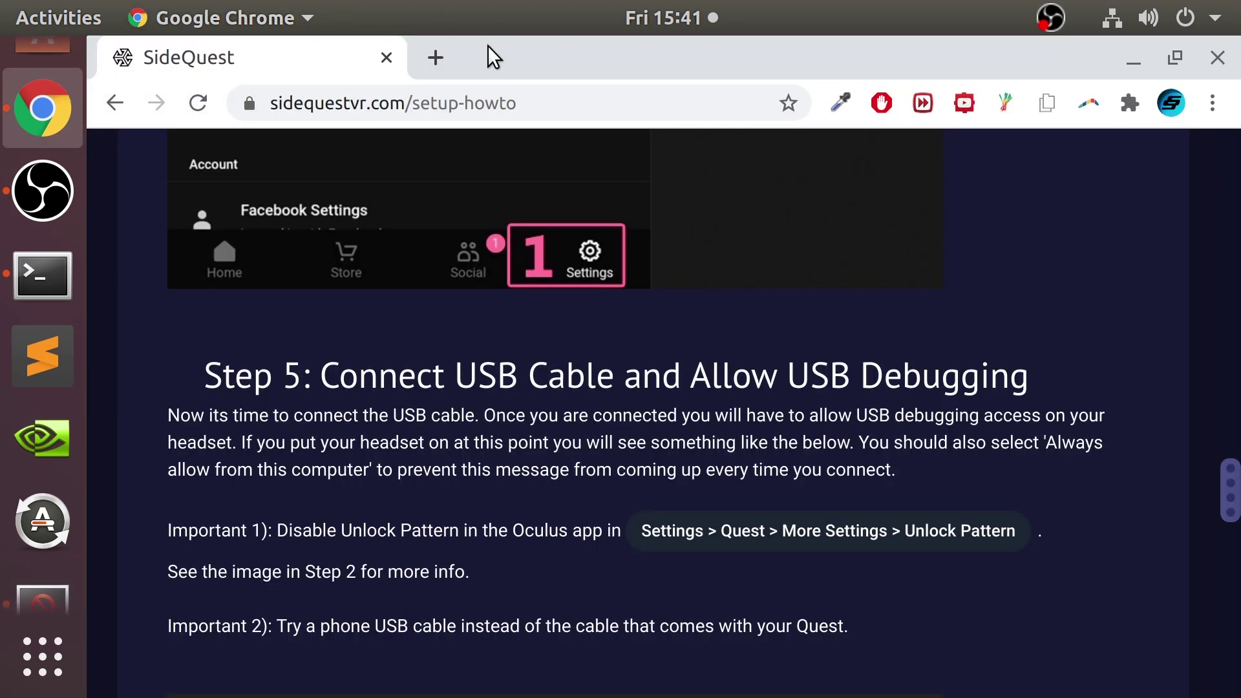
pyautogui.click(437, 58)
pyautogui.write('ama')
pyautogui.press('Return')
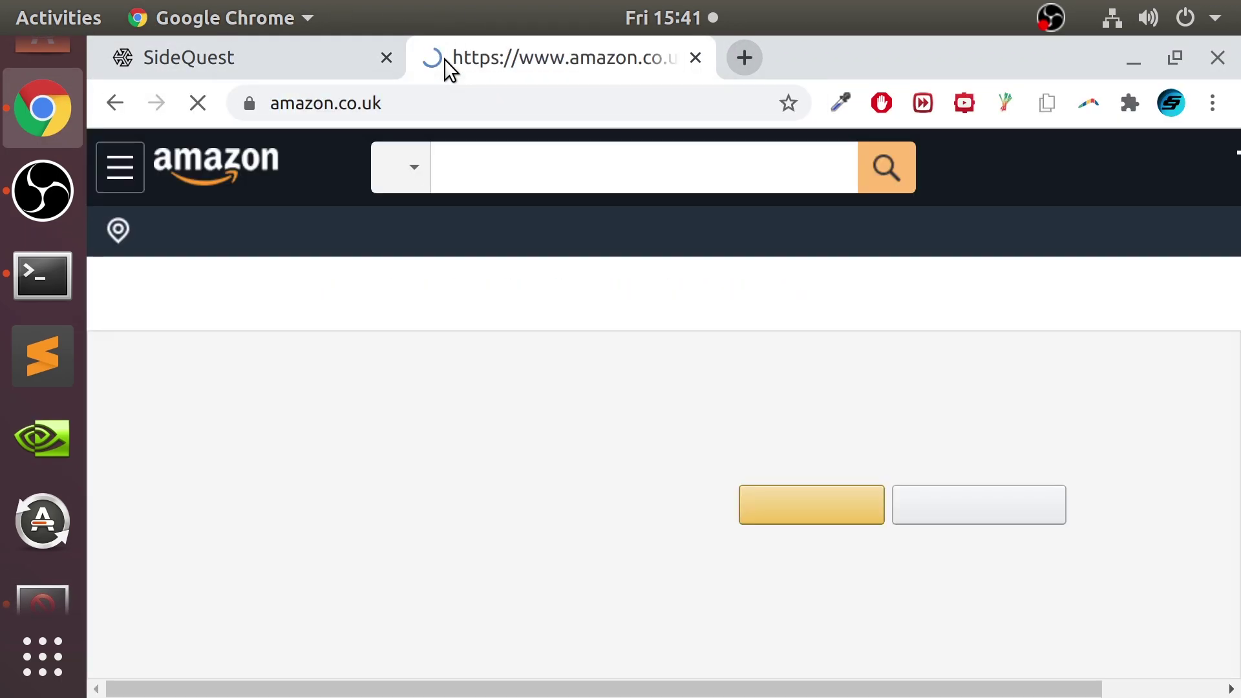
pyautogui.click(478, 173)
pyautogui.write('n')
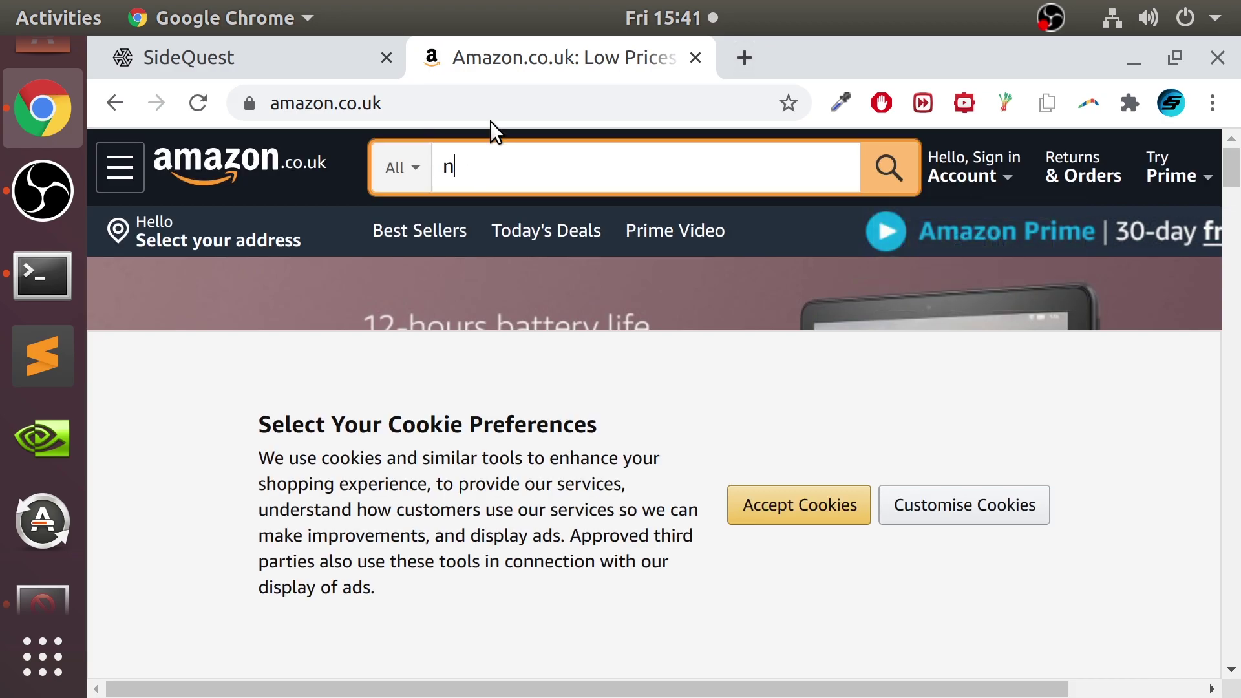
pyautogui.press('BackSpace')
pyautogui.write('anker 5')
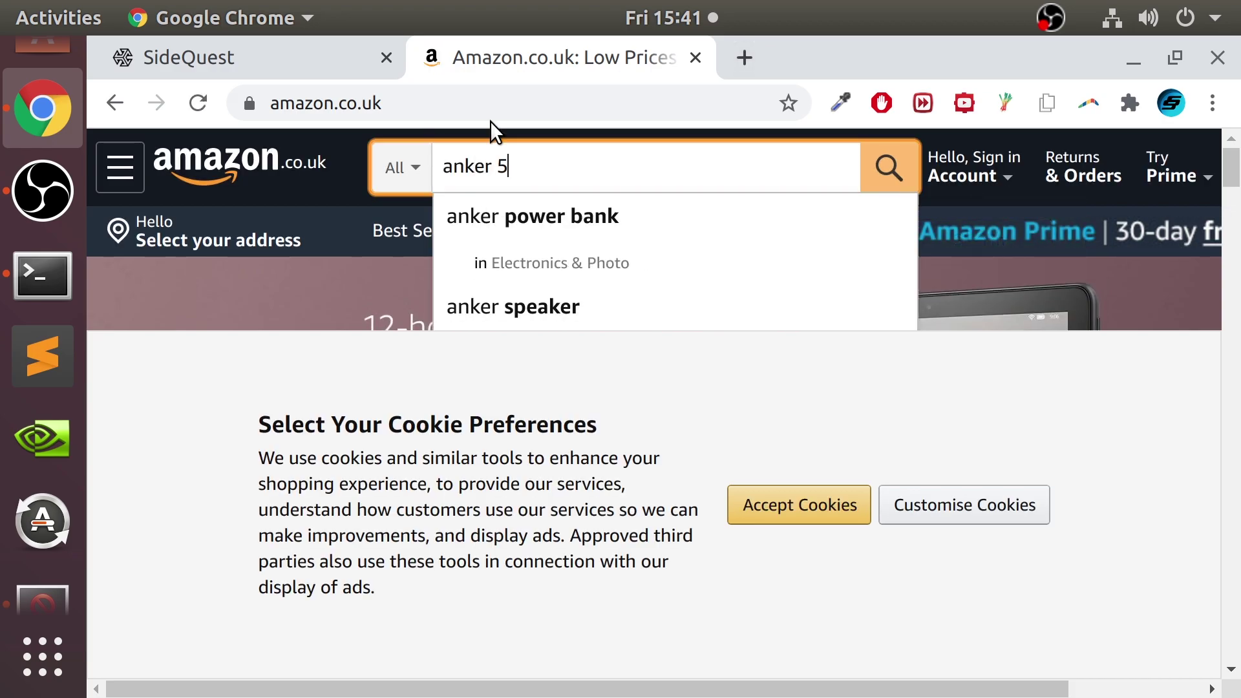
pyautogui.write('6 ohm')
pyautogui.press('Return')
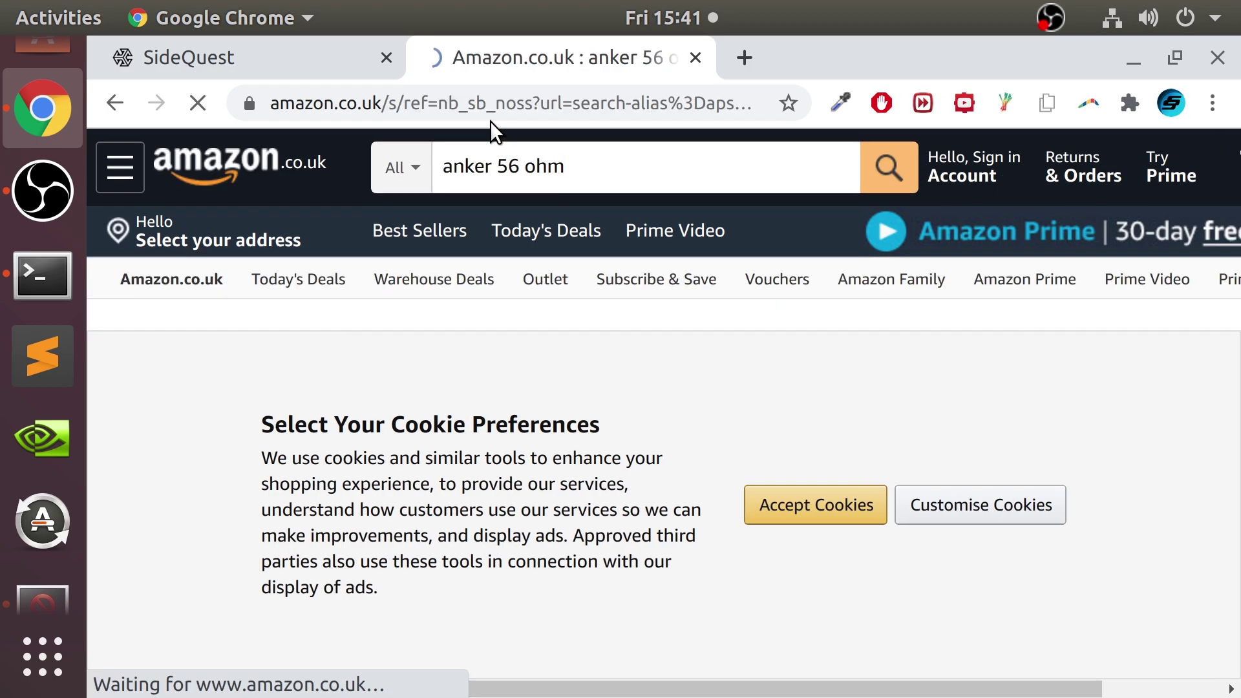
pyautogui.scroll(-4, 598, 452)
pyautogui.click(782, 517)
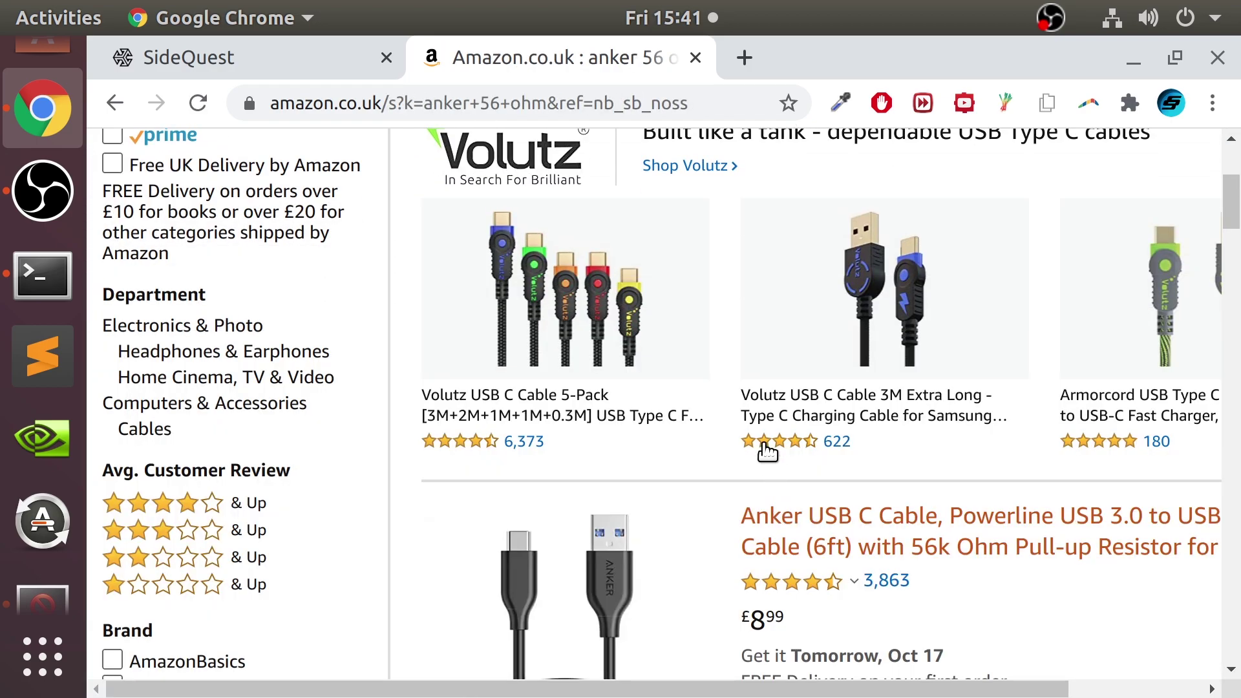
pyautogui.scroll(-3, 763, 446)
pyautogui.click(786, 327)
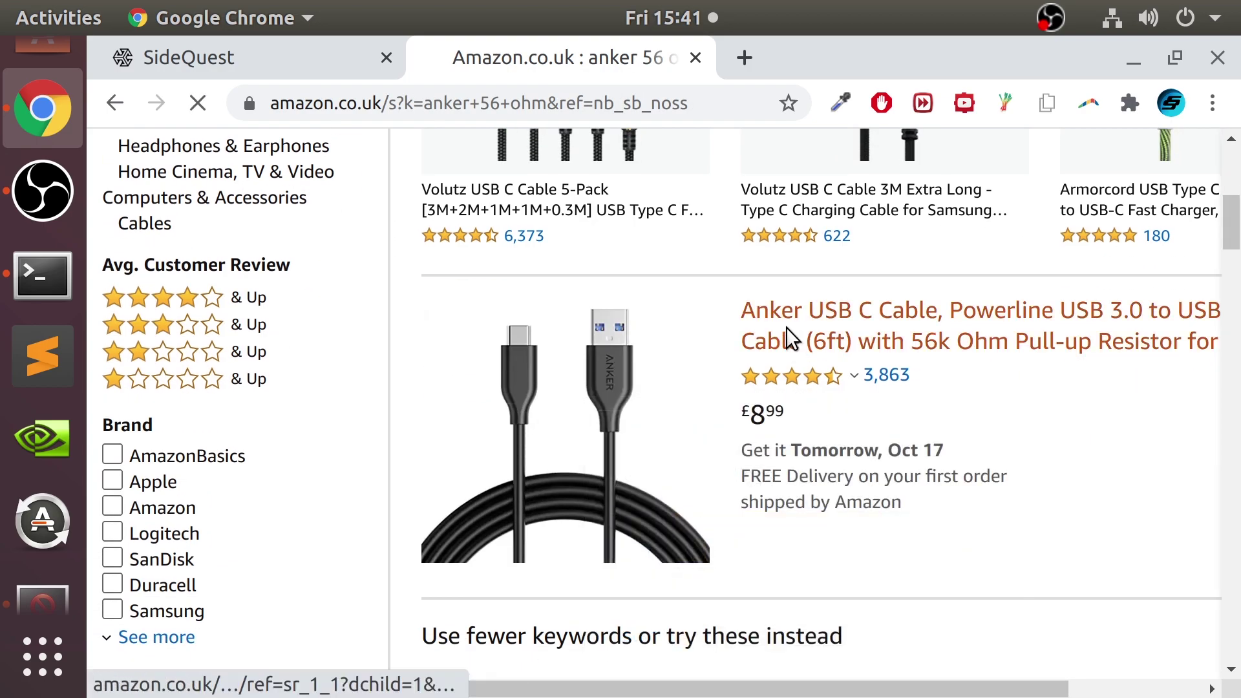
pyautogui.scroll(-5, 805, 343)
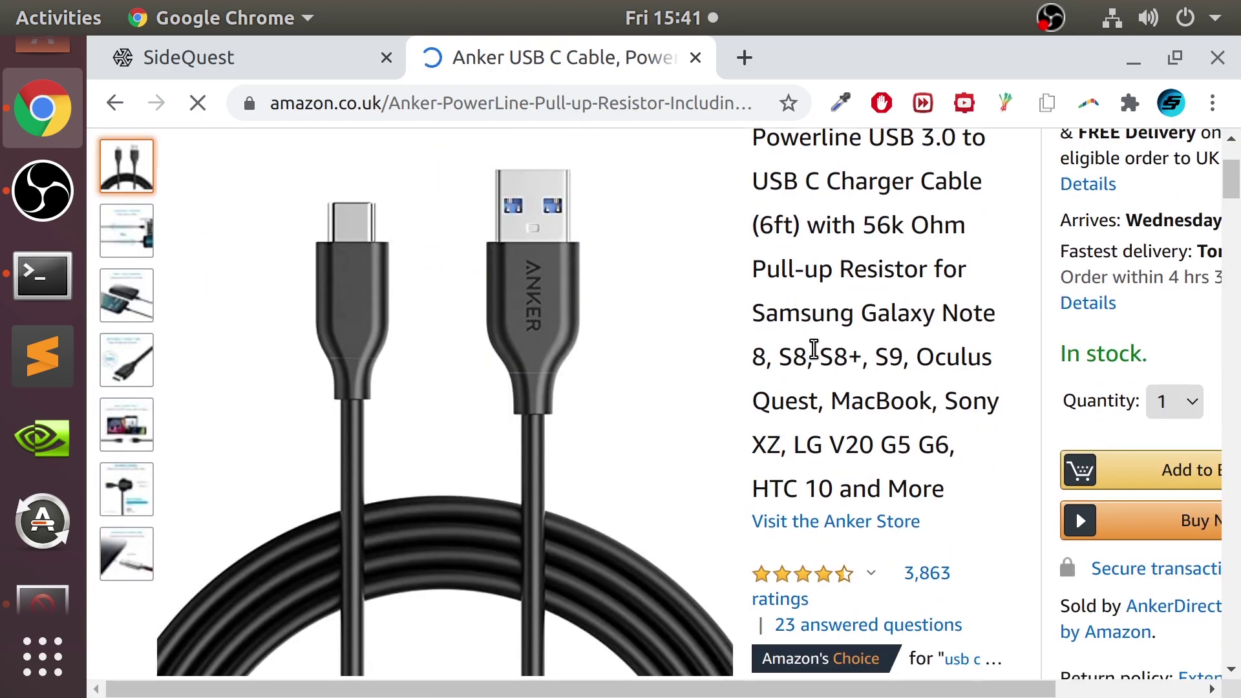
pyautogui.scroll(-2, 956, 332)
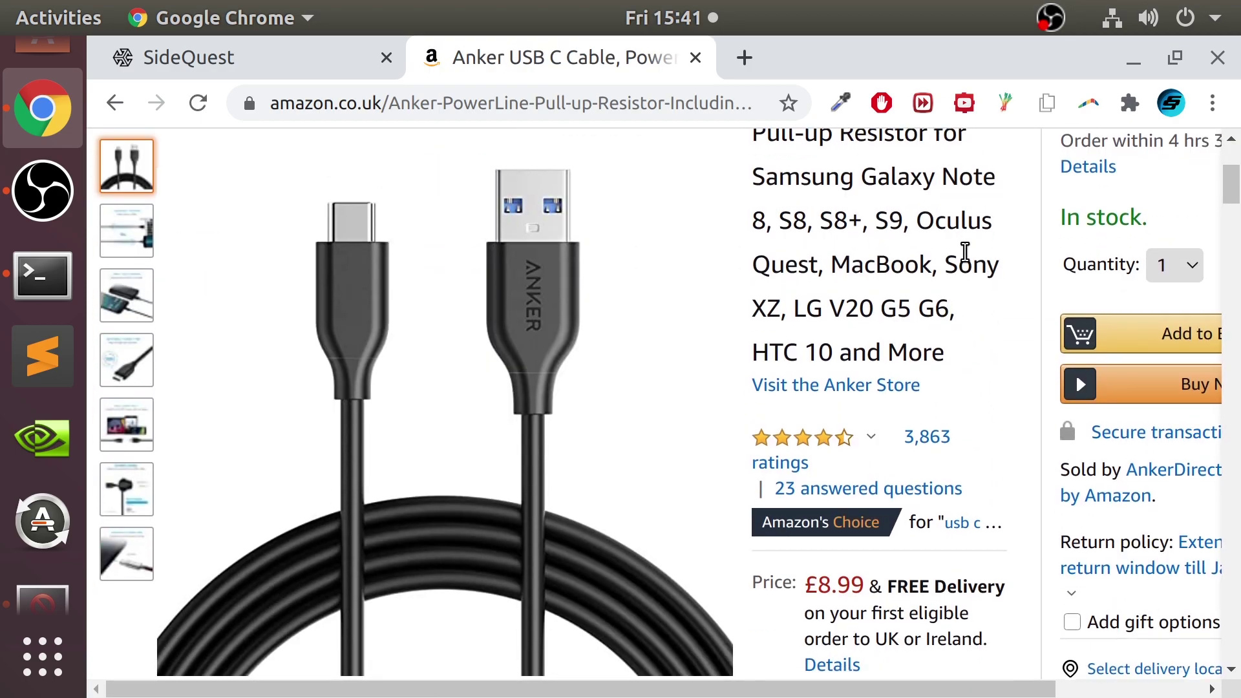
pyautogui.scroll(2, 963, 251)
pyautogui.scroll(3, 965, 252)
pyautogui.scroll(-1, 967, 258)
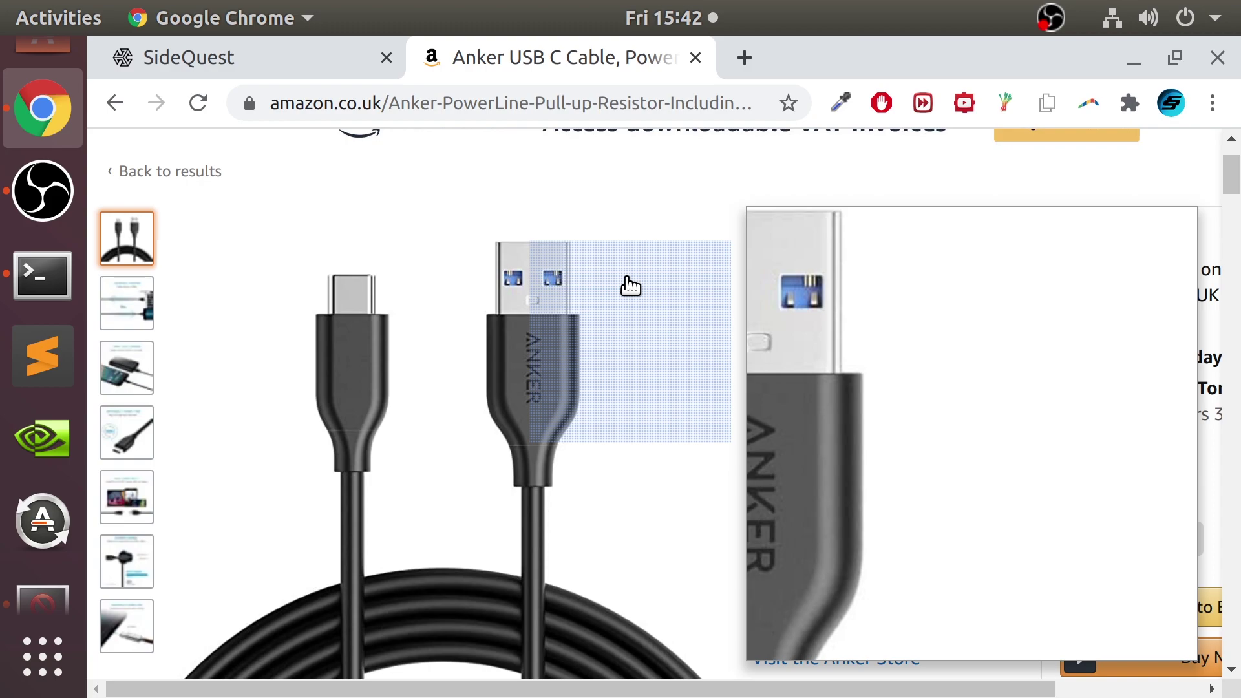
pyautogui.middleClick(507, 63)
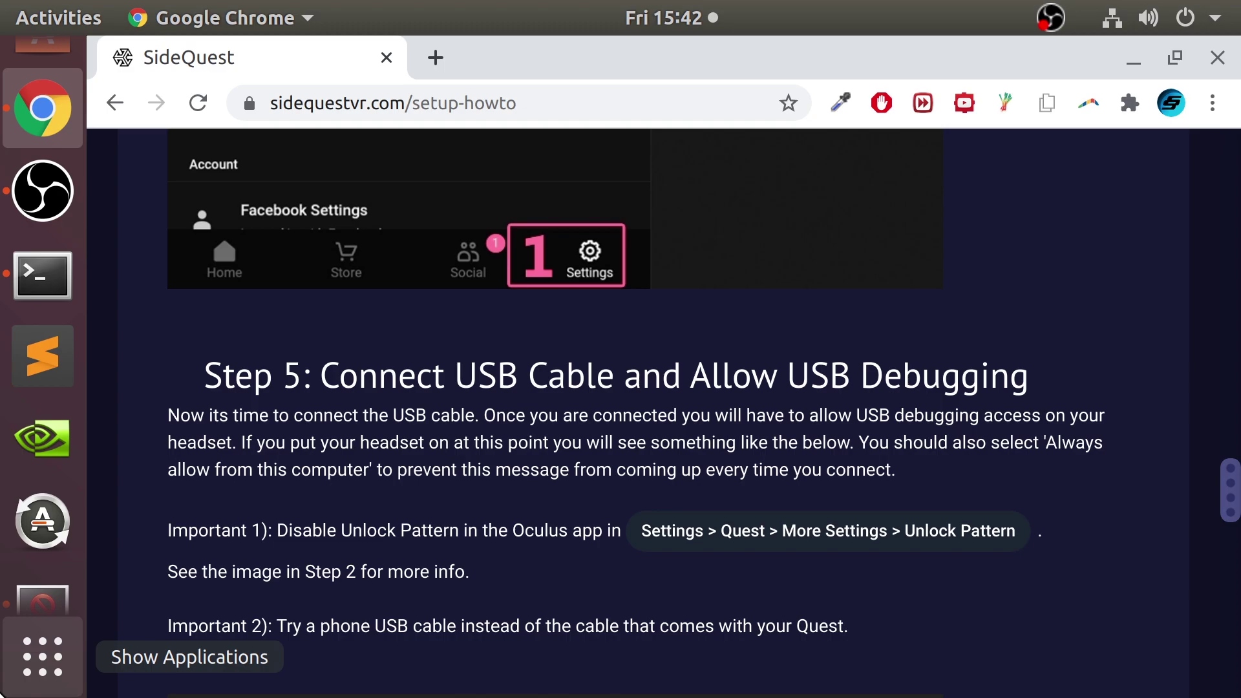
# - Bring SideQuest to the front, now showing the Quest 2 connected at 78% battery
pyautogui.click(46, 576)
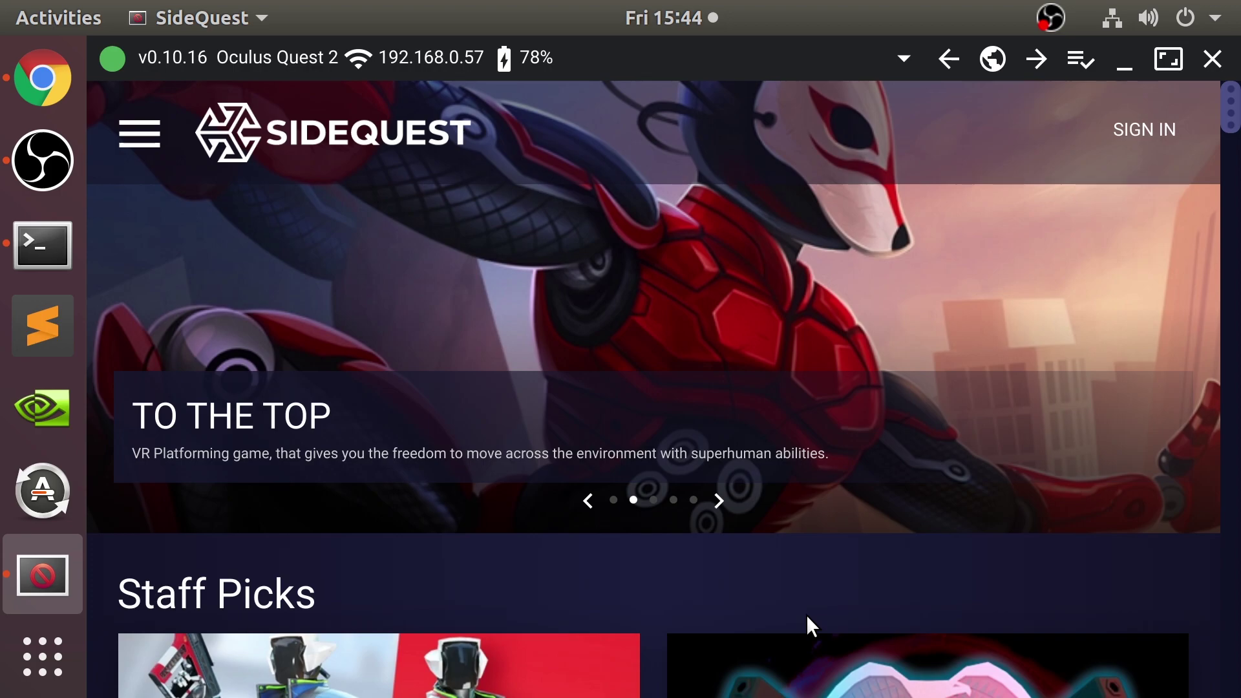
# - Scroll down the SideQuest store listings to reach the Lambda1VR card
pyautogui.scroll(-3, 805, 614)
pyautogui.scroll(-6, 412, 181)
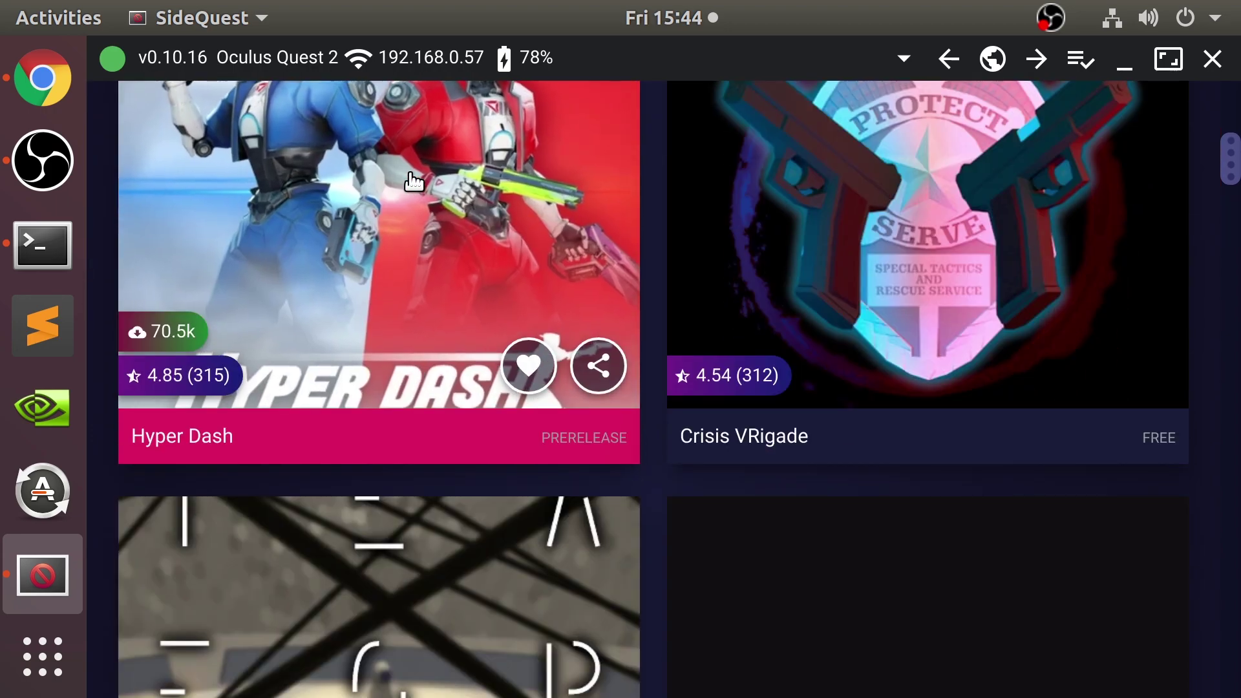
pyautogui.moveTo(676, 288)
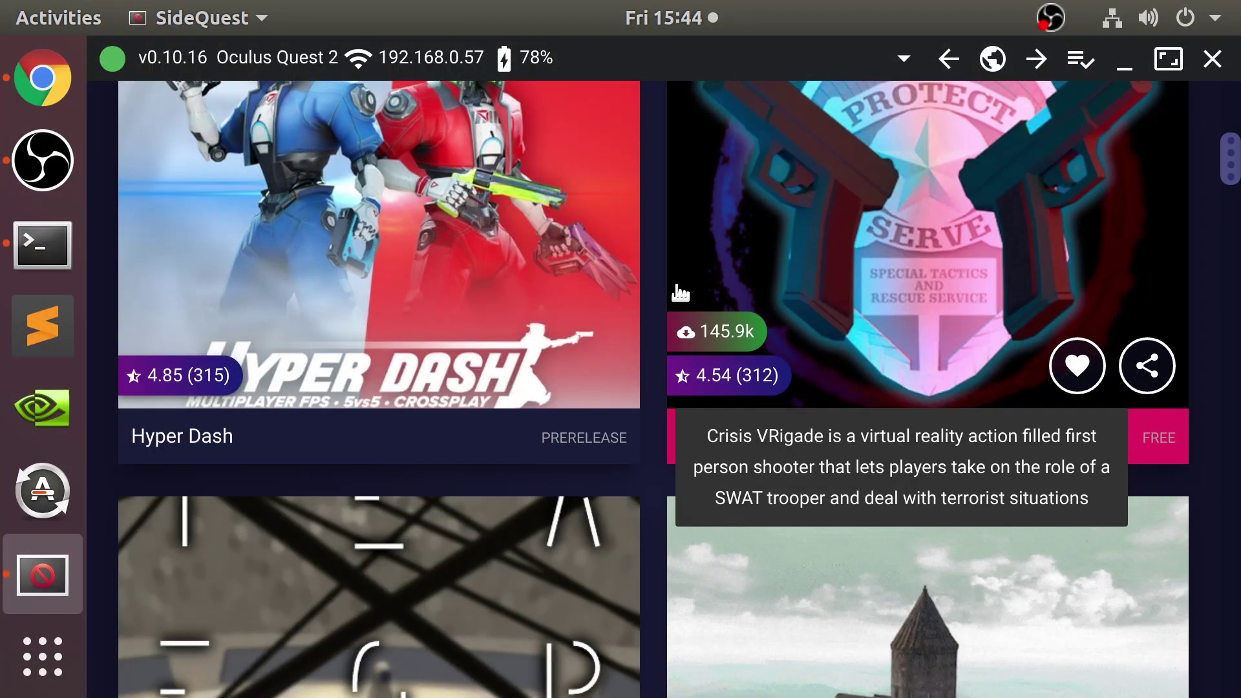
pyautogui.scroll(-6, 488, 685)
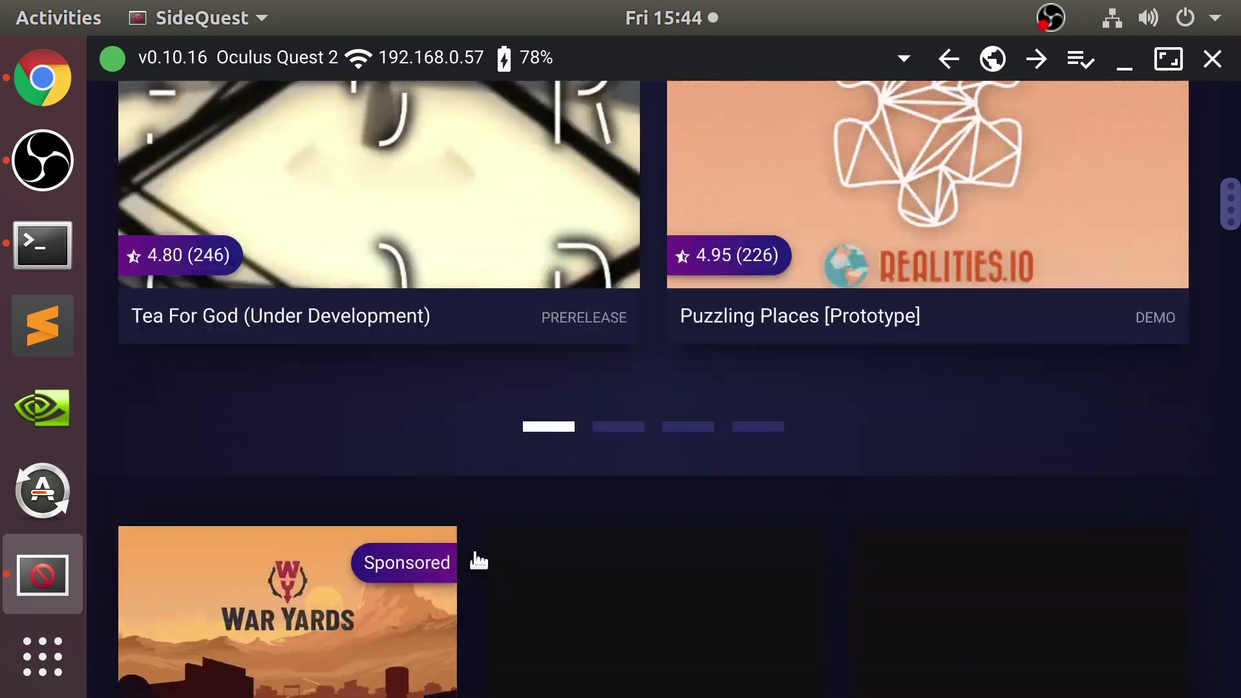
pyautogui.scroll(-15, 478, 561)
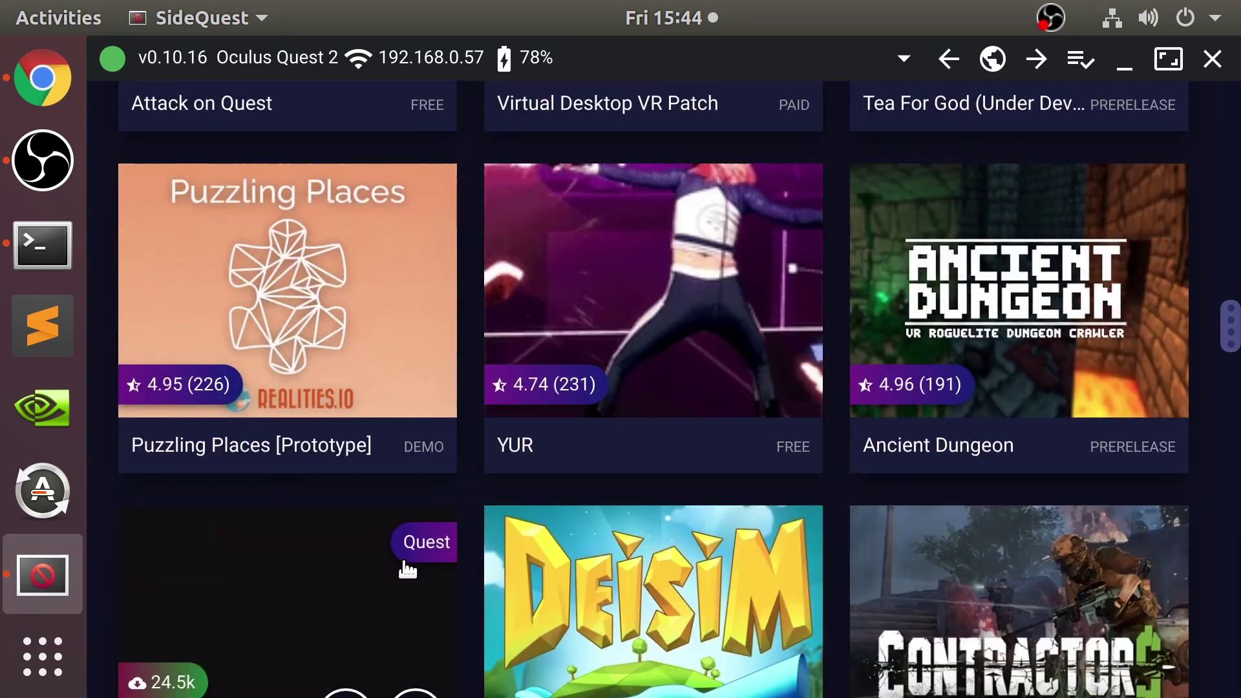
pyautogui.scroll(-8, 408, 568)
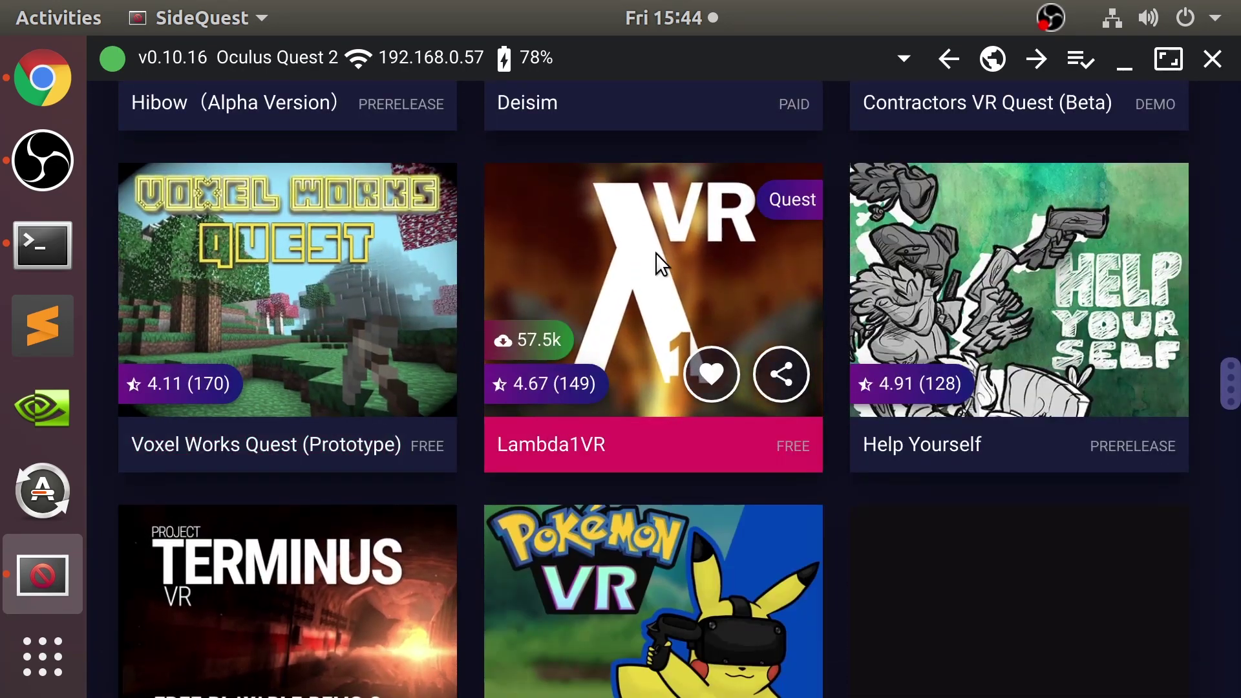
# - Install Lambda1VR to the Quest 2 and watch the Tasks list until its APK installs ok
pyautogui.click(655, 253)
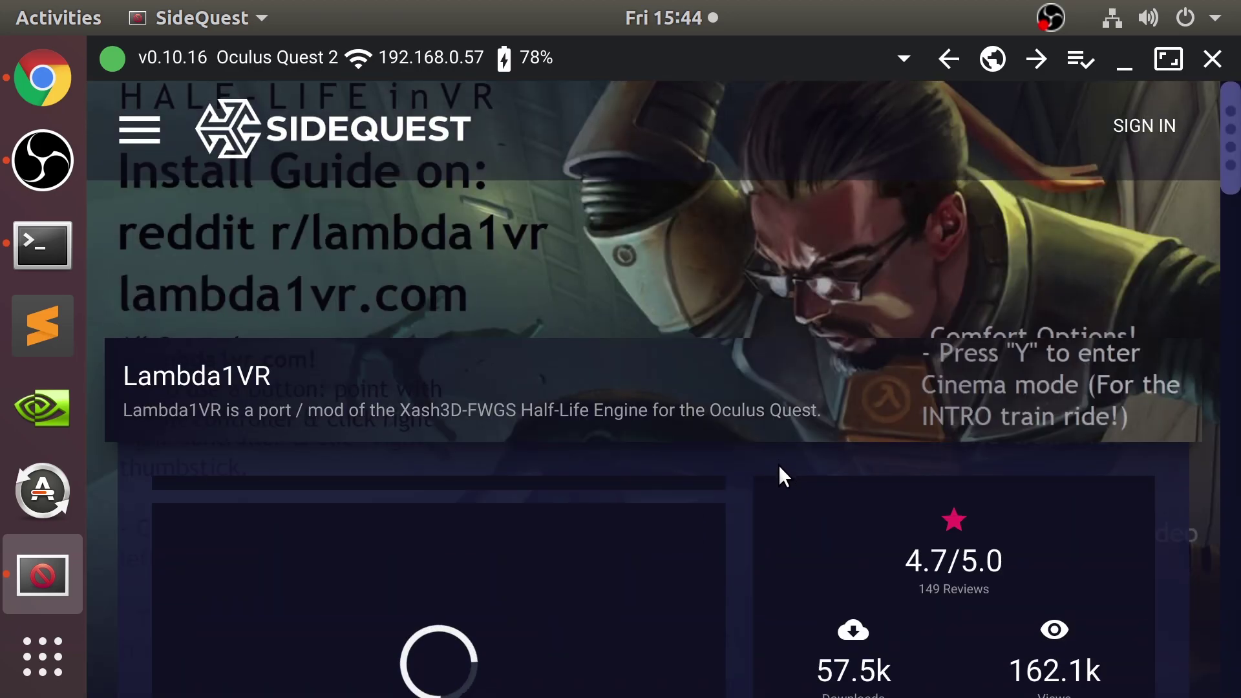
pyautogui.scroll(-5, 776, 453)
pyautogui.scroll(5, 769, 420)
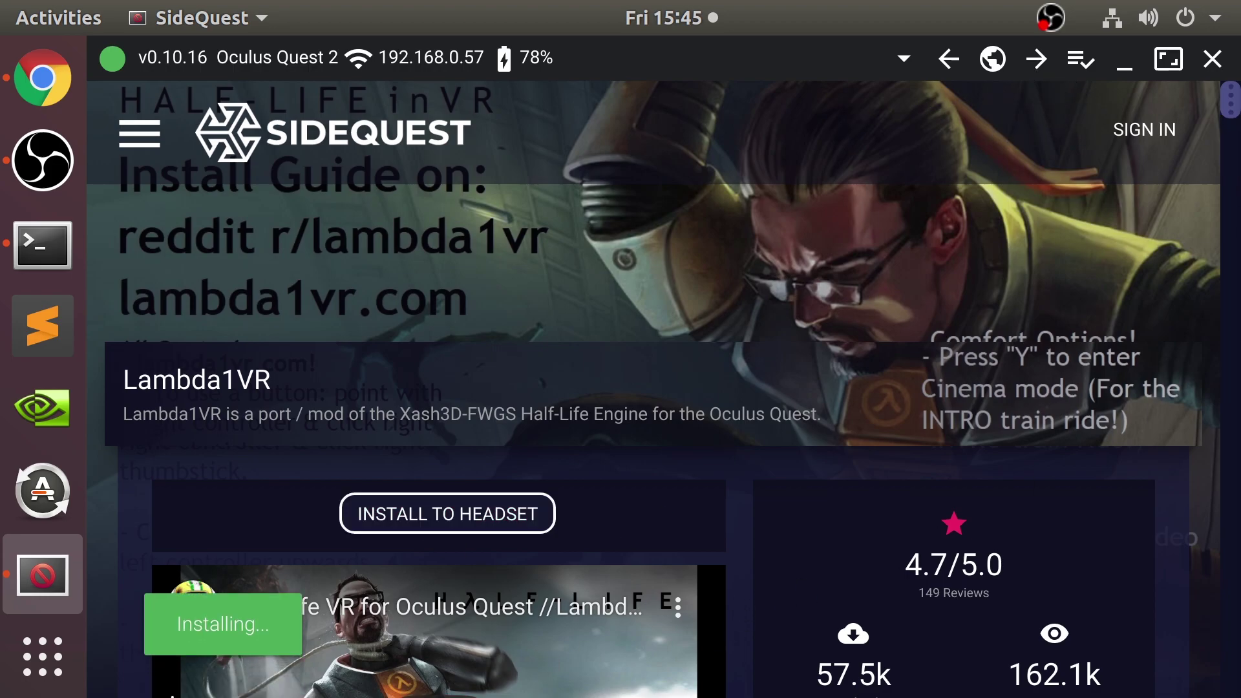
pyautogui.click(903, 65)
pyautogui.click(1073, 62)
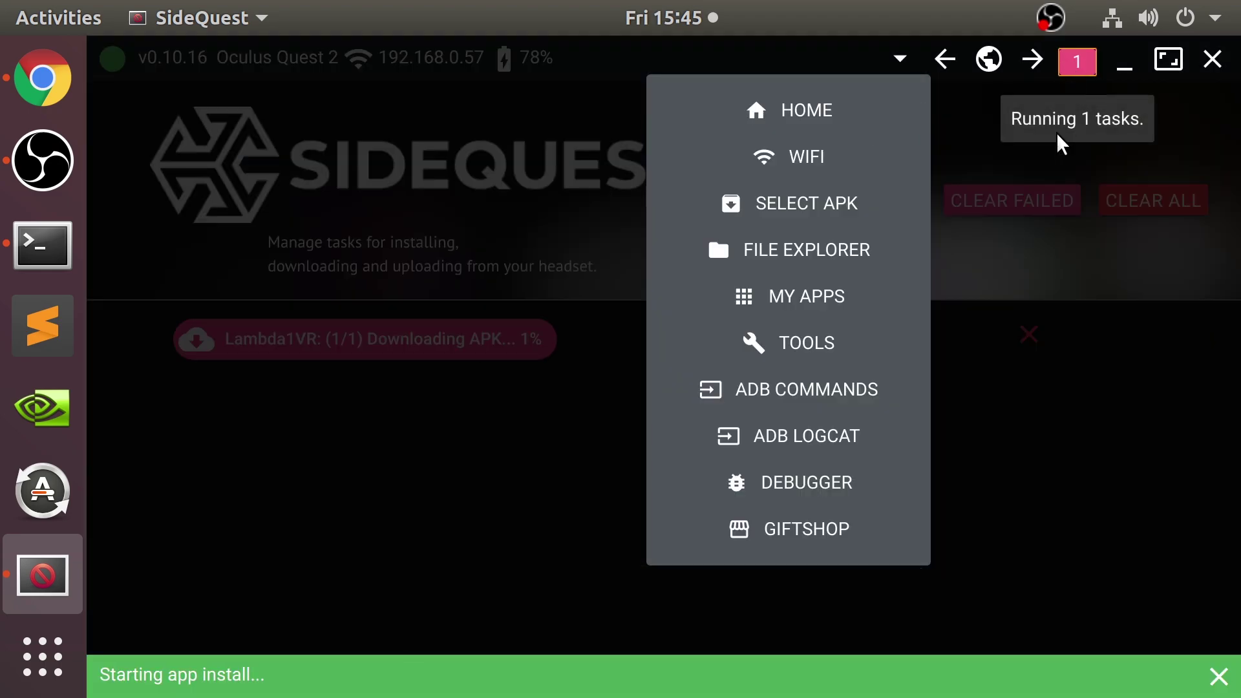
pyautogui.click(1025, 407)
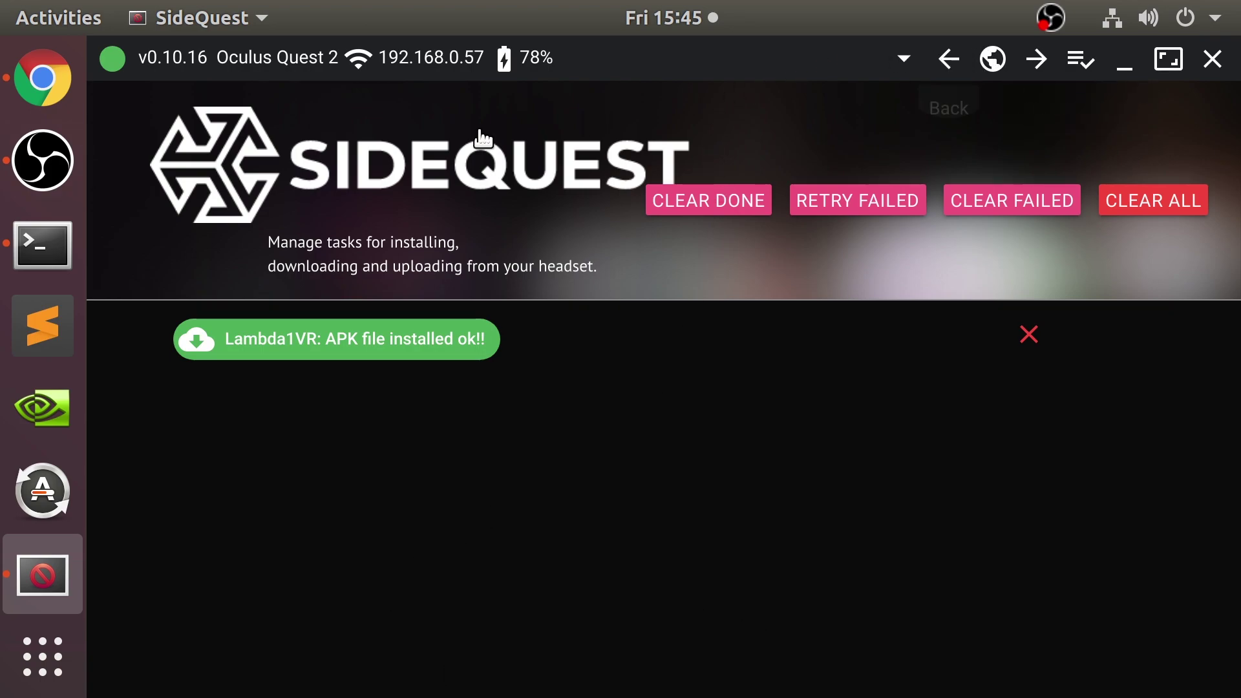
# - Open the Downloads folder in the Files manager
pyautogui.scroll(2, 9, 334)
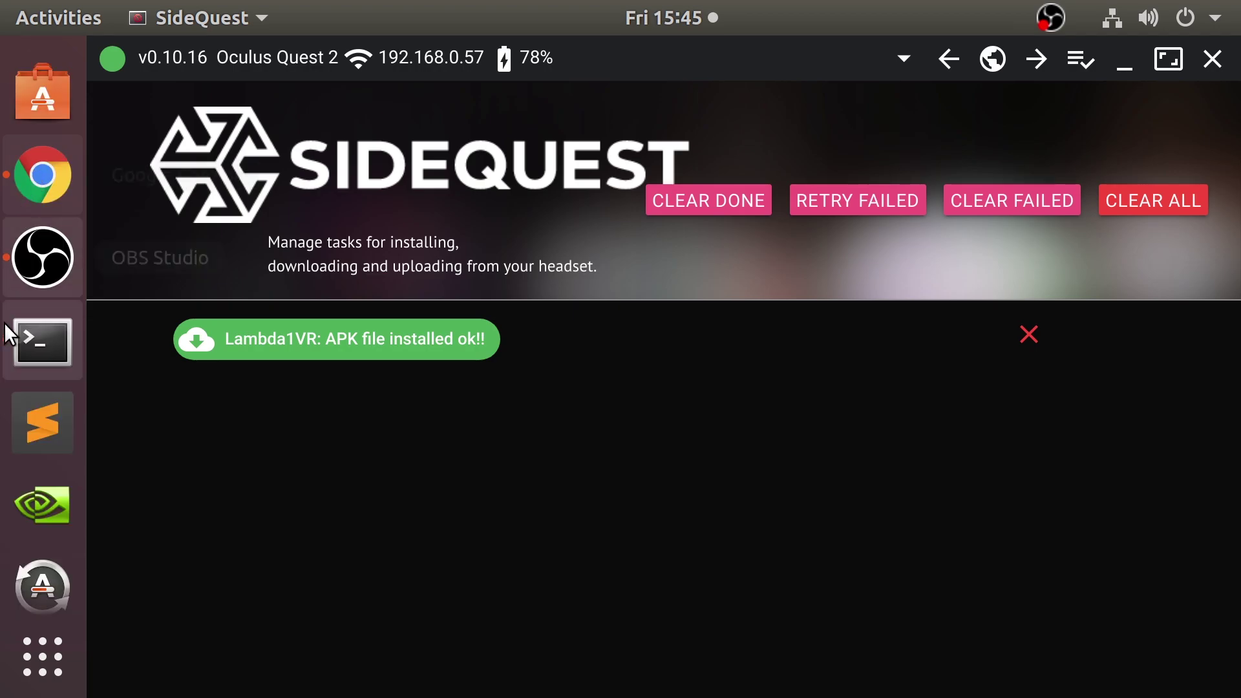
pyautogui.scroll(1, 29, 164)
pyautogui.click(26, 107)
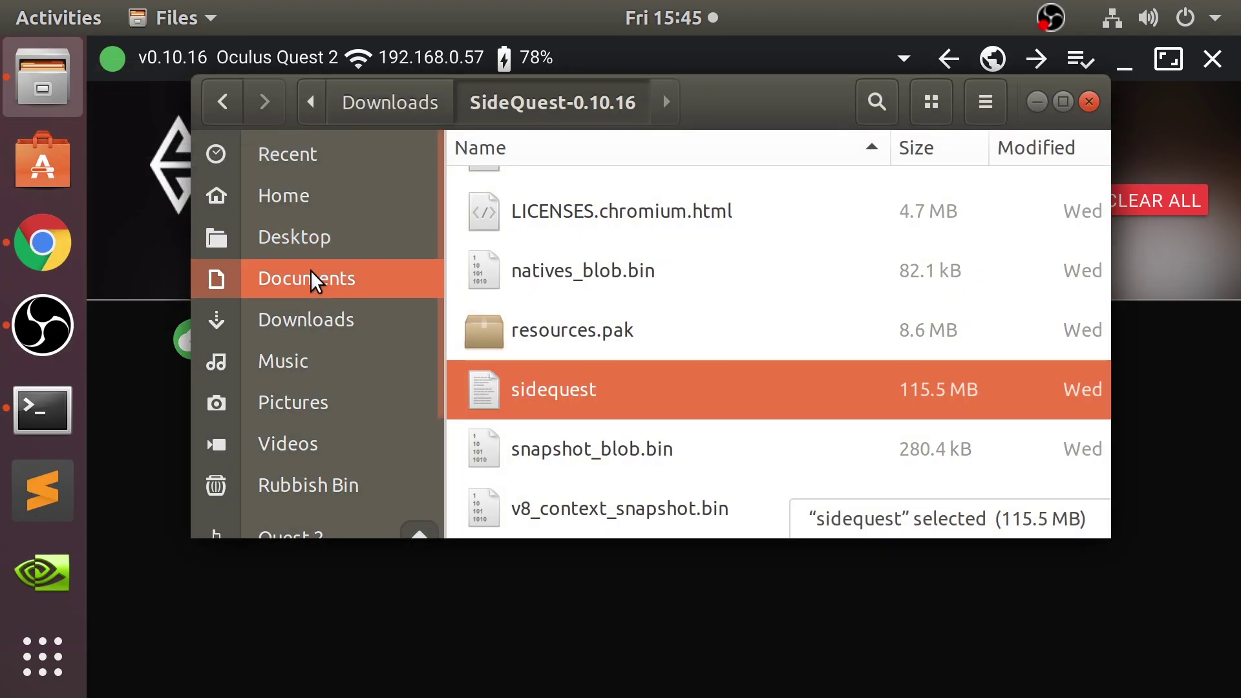
pyautogui.click(304, 283)
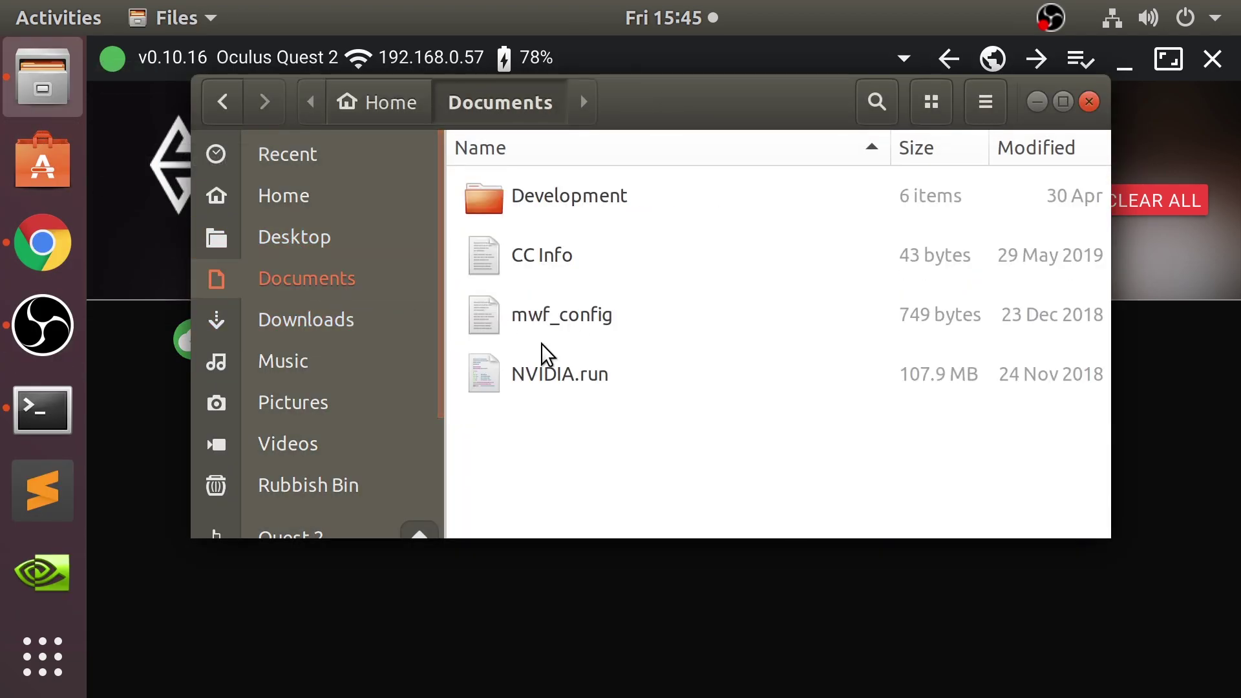
pyautogui.click(336, 316)
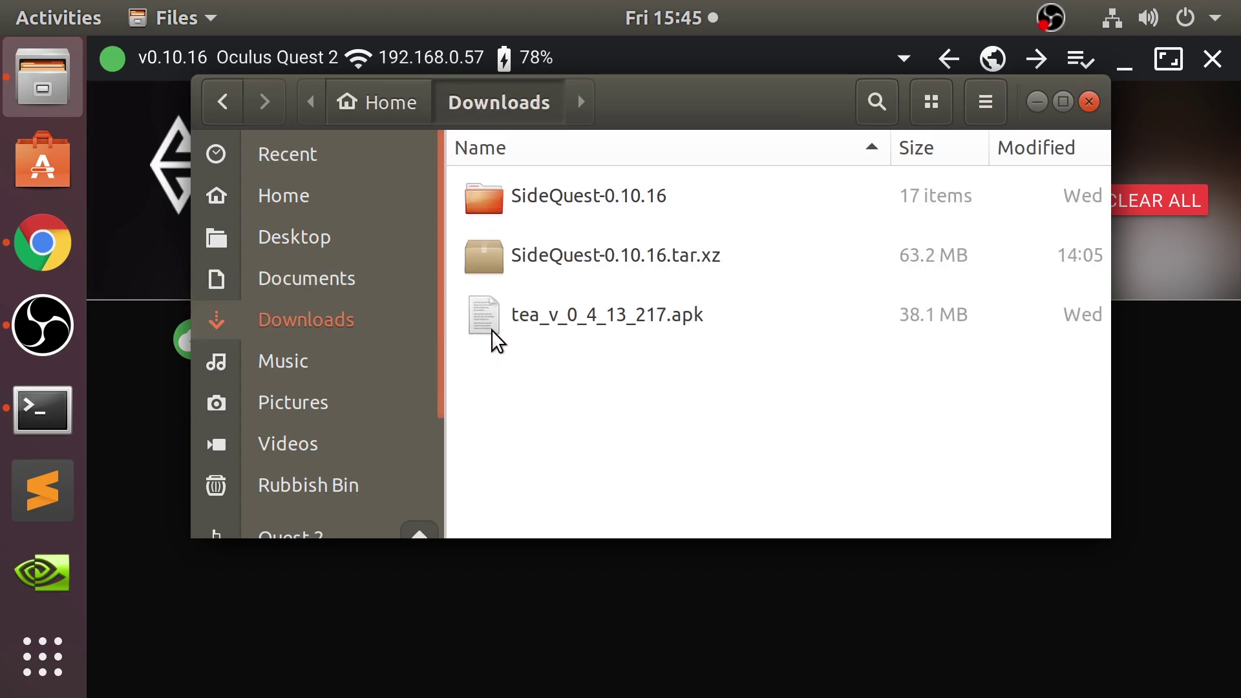
# - Drag tea_v_0_4_13_217.apk onto SideQuest and confirm in Tasks that it installed ok
pyautogui.click(653, 648)
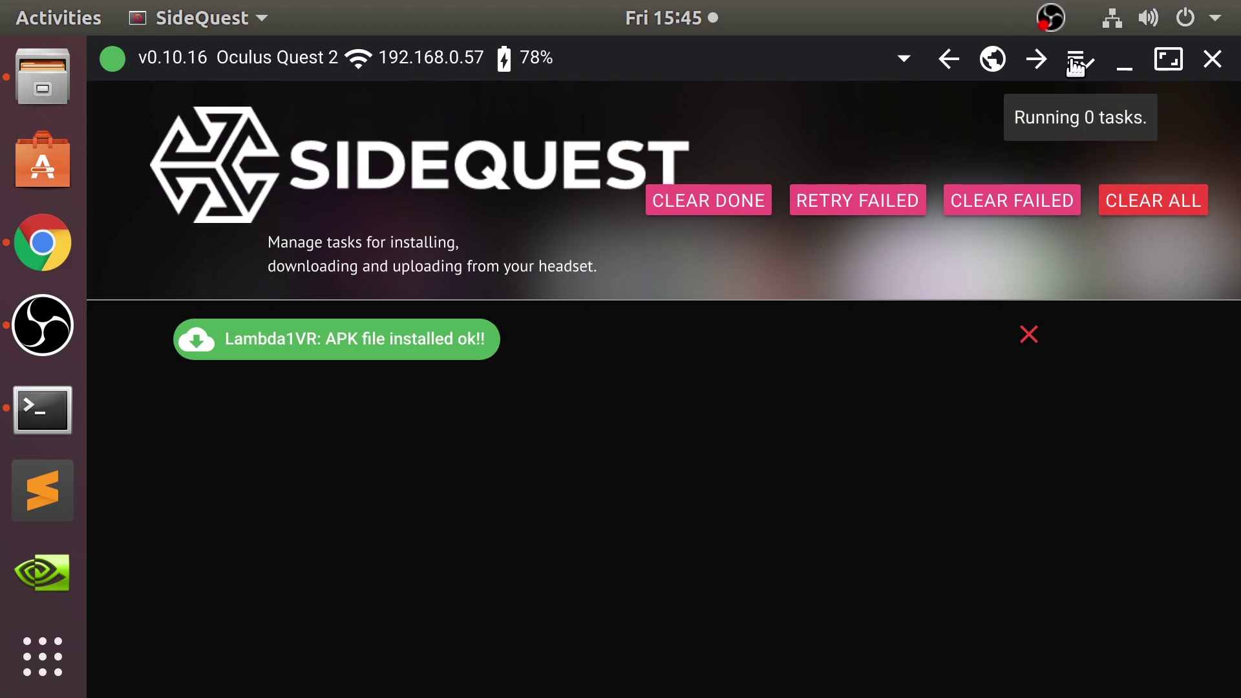
pyautogui.click(904, 59)
pyautogui.click(824, 113)
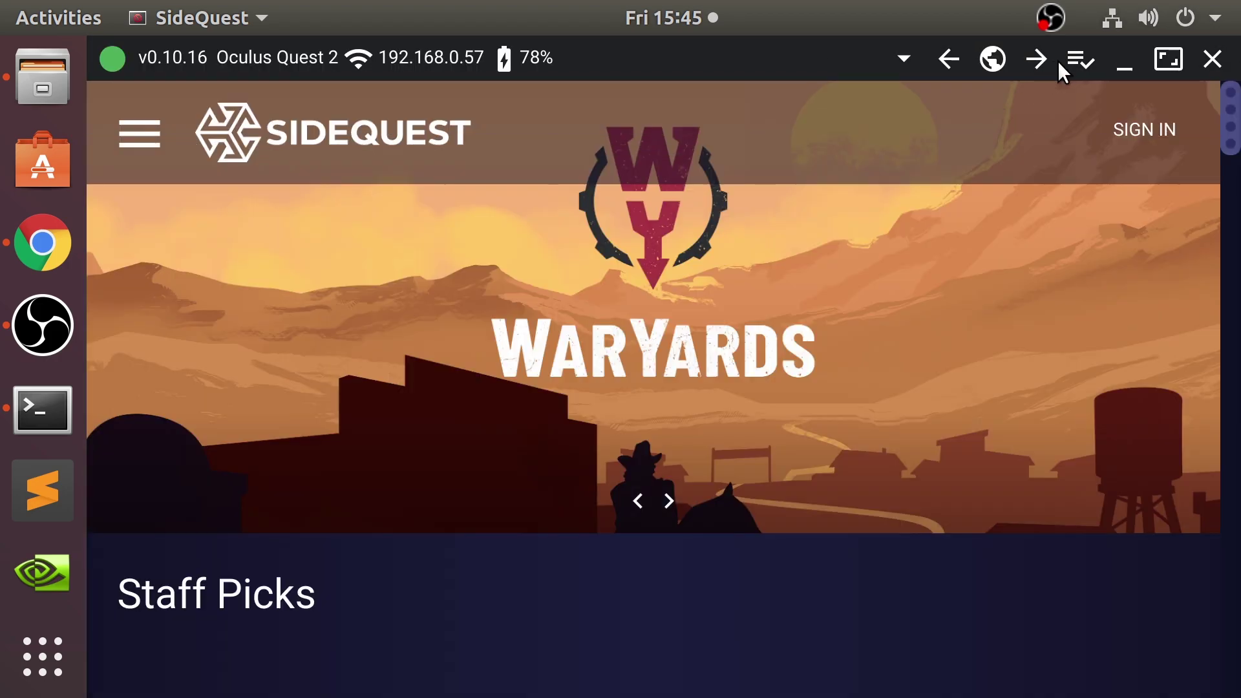
pyautogui.click(1079, 61)
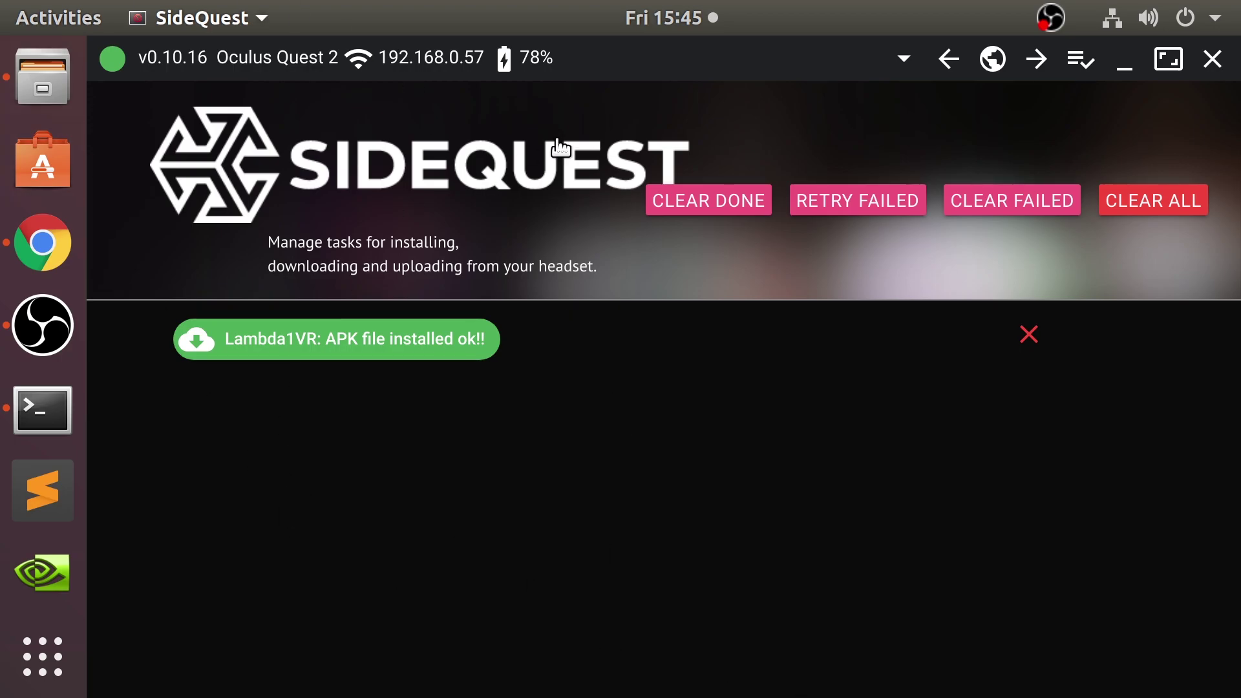
pyautogui.click(59, 114)
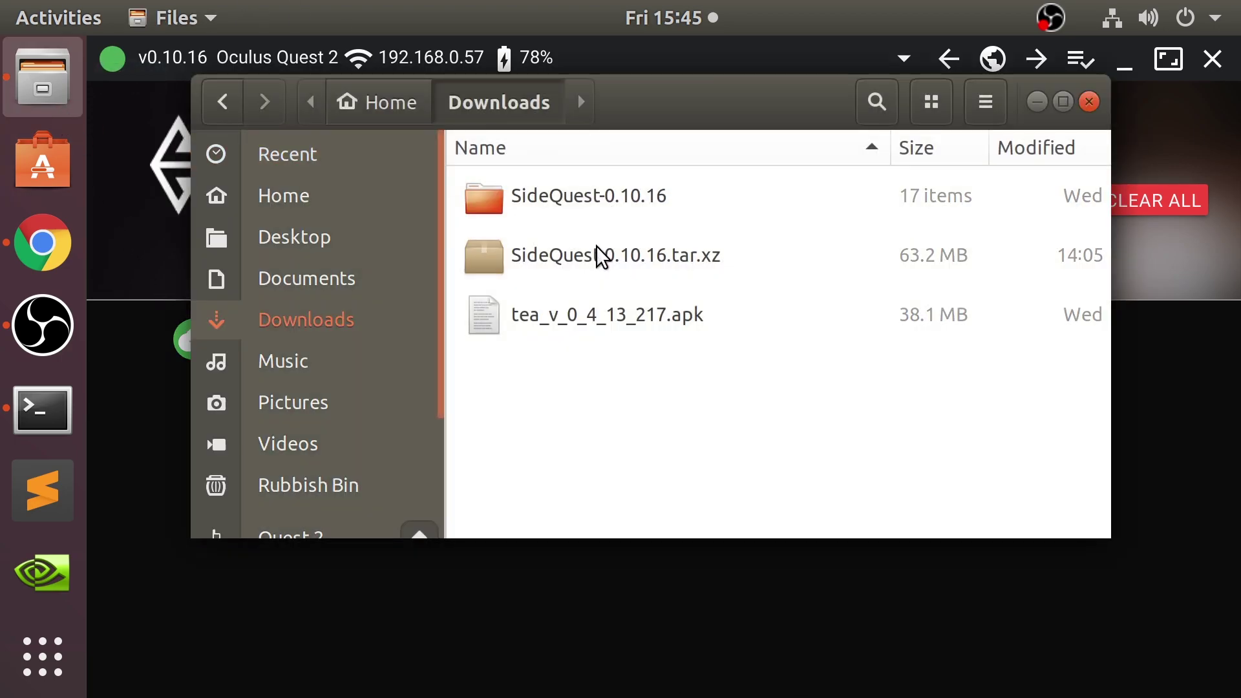
pyautogui.moveTo(585, 334); pyautogui.dragTo(278, 581)
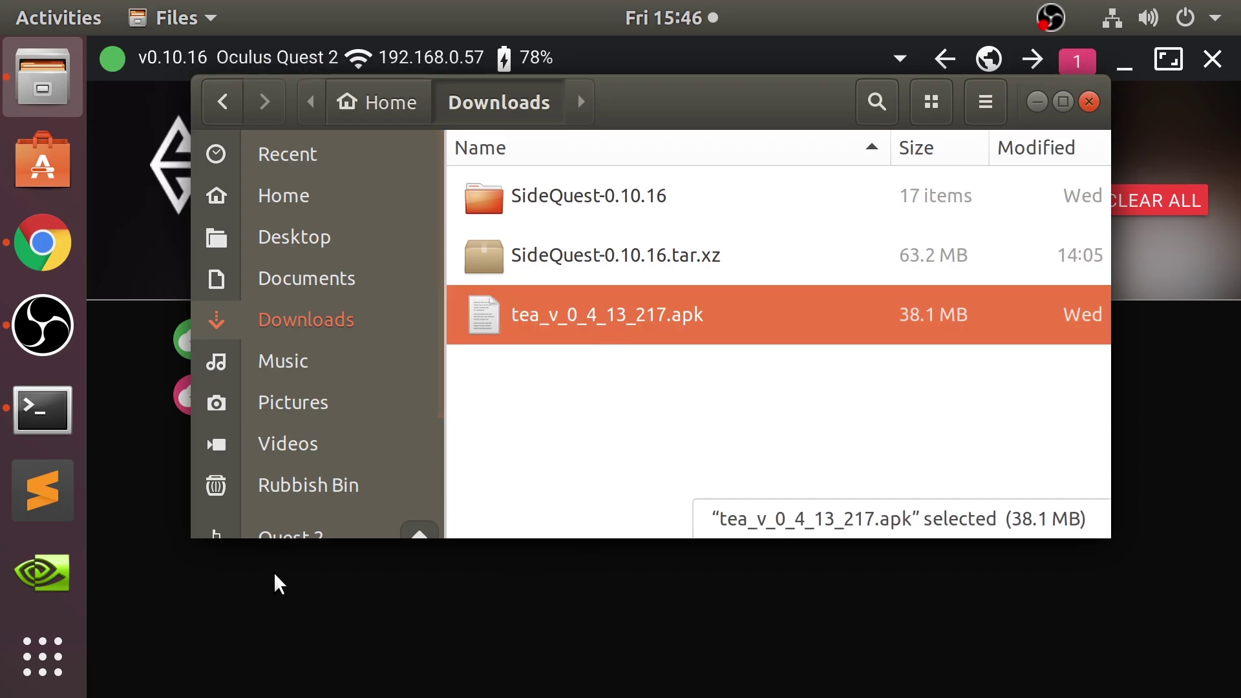
pyautogui.click(124, 271)
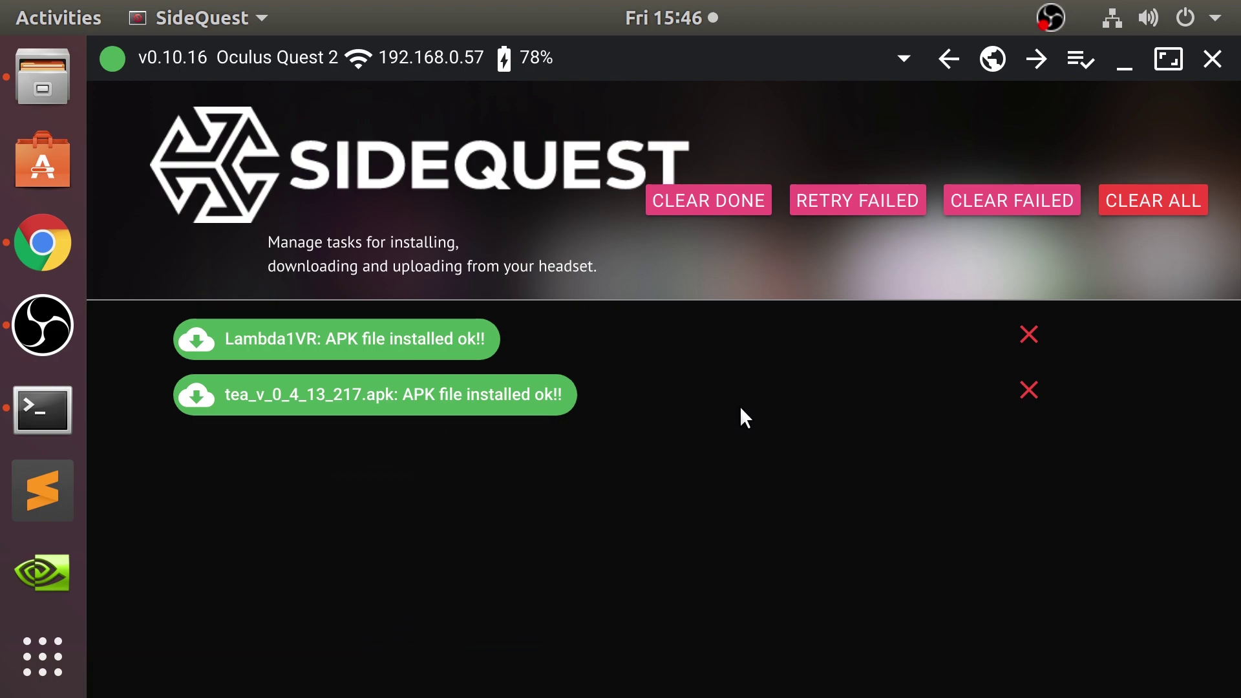
# - Exit SideQuest and review Step 5's USB debugging and Unlock Pattern notes in Chrome's setup guide
pyautogui.click(1207, 70)
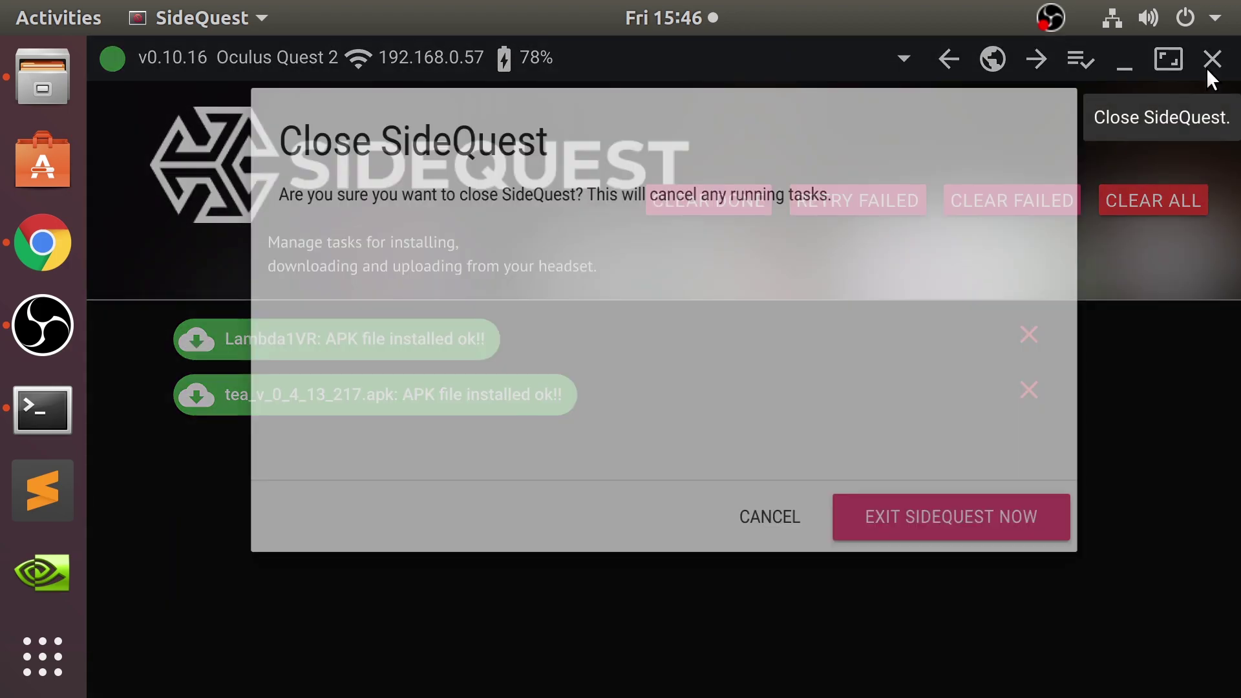
pyautogui.click(1061, 522)
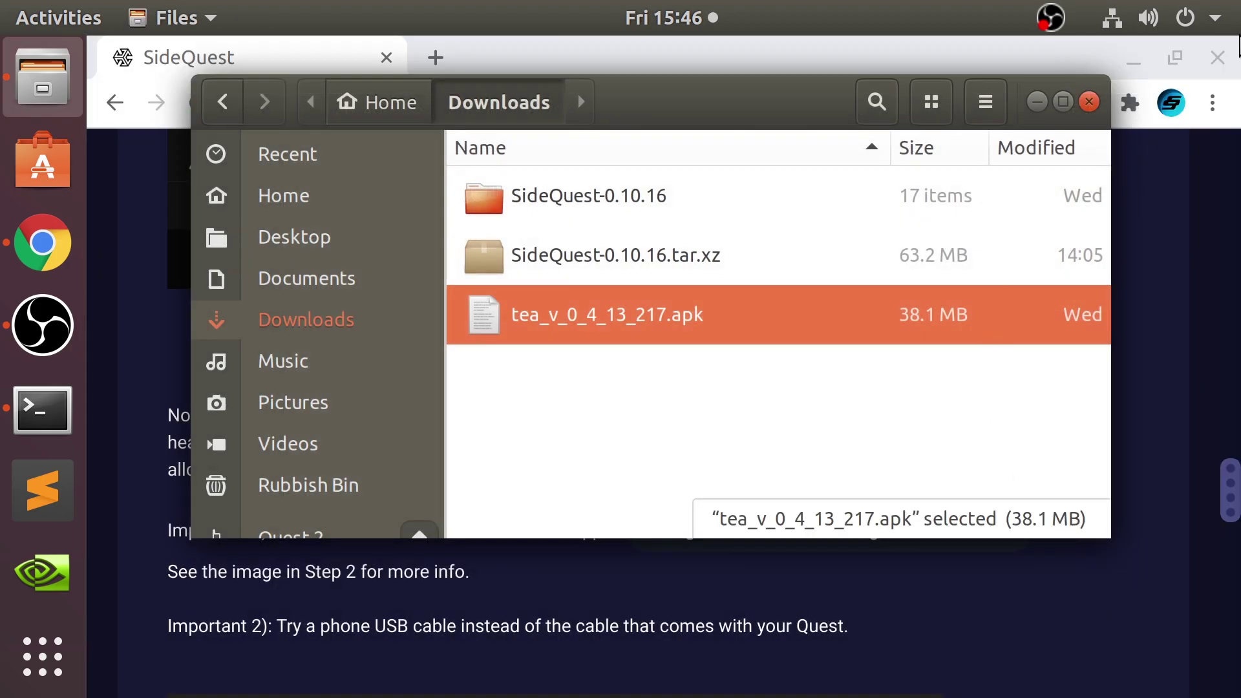
pyautogui.click(1169, 281)
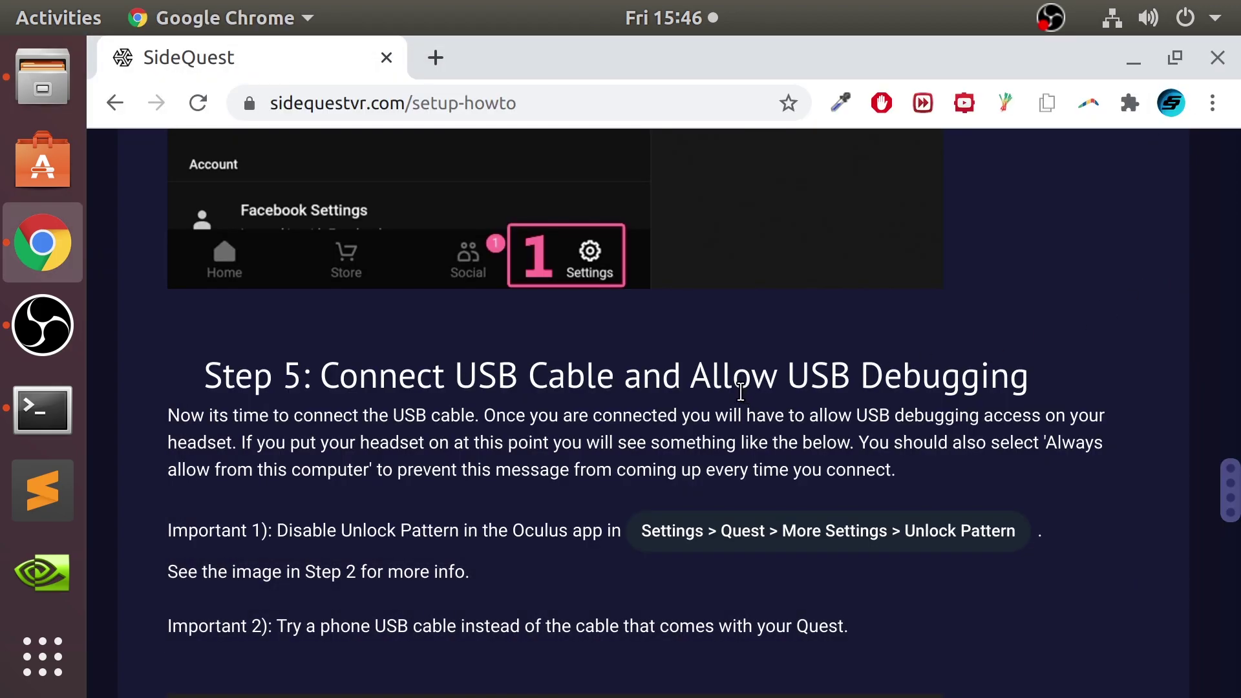
pyautogui.scroll(2, 741, 391)
pyautogui.scroll(-8, 740, 397)
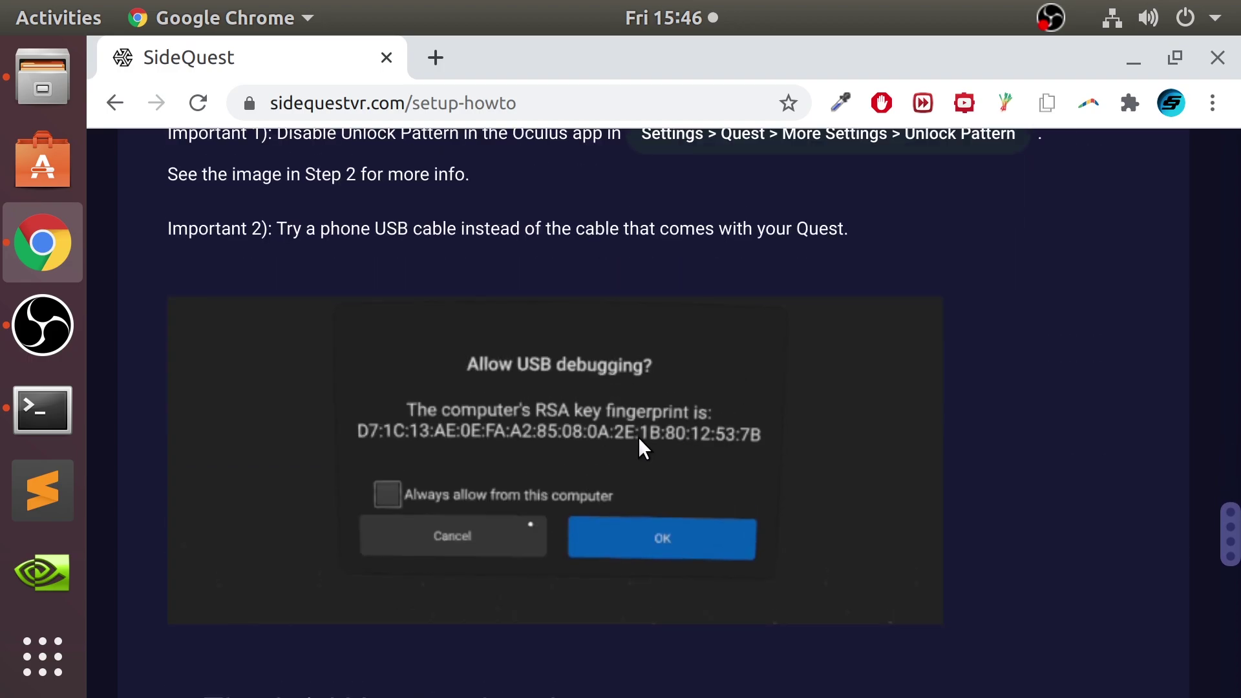
pyautogui.scroll(1, 641, 448)
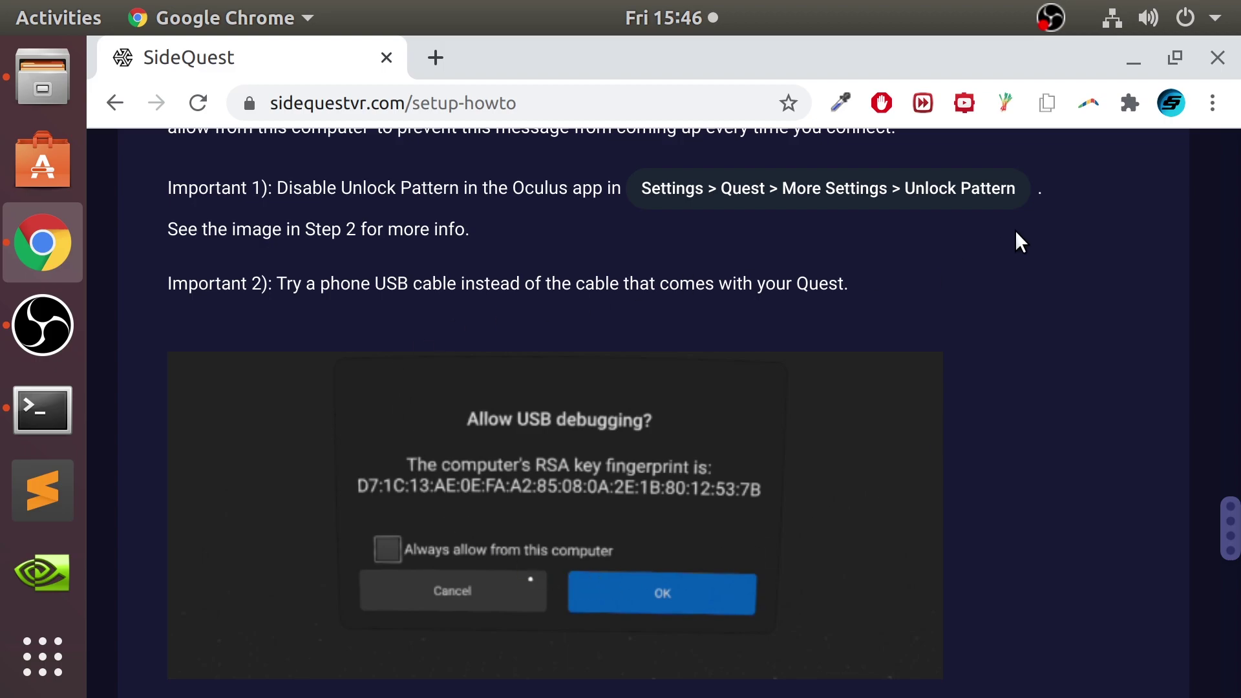
pyautogui.moveTo(862, 188); pyautogui.dragTo(1083, 192)
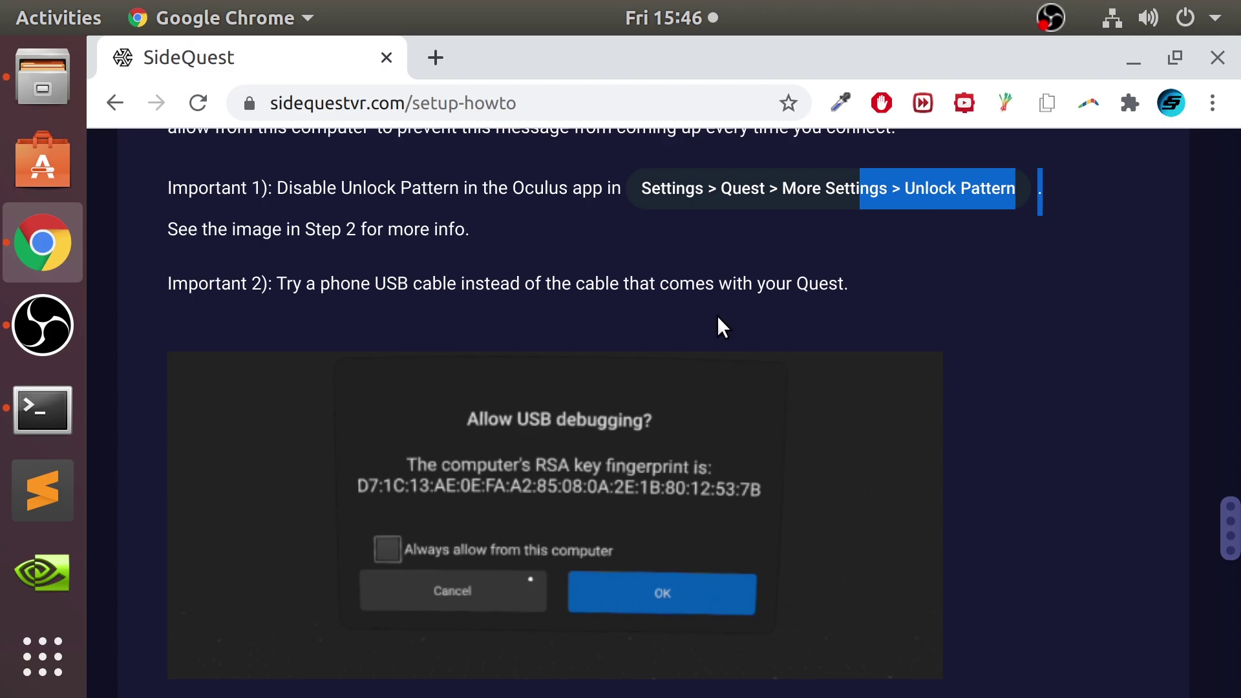
pyautogui.click(419, 273)
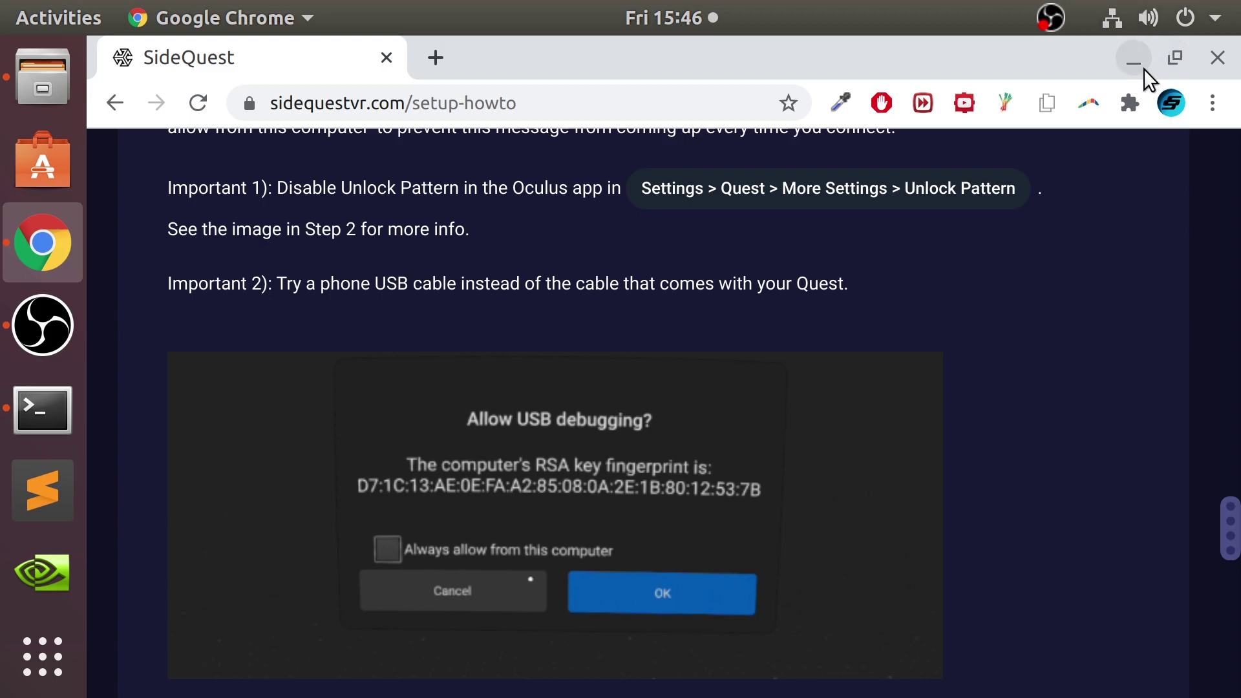
# - Close Chrome and the Files window, then minimise the Terminal to reveal the desktop
pyautogui.click(1218, 58)
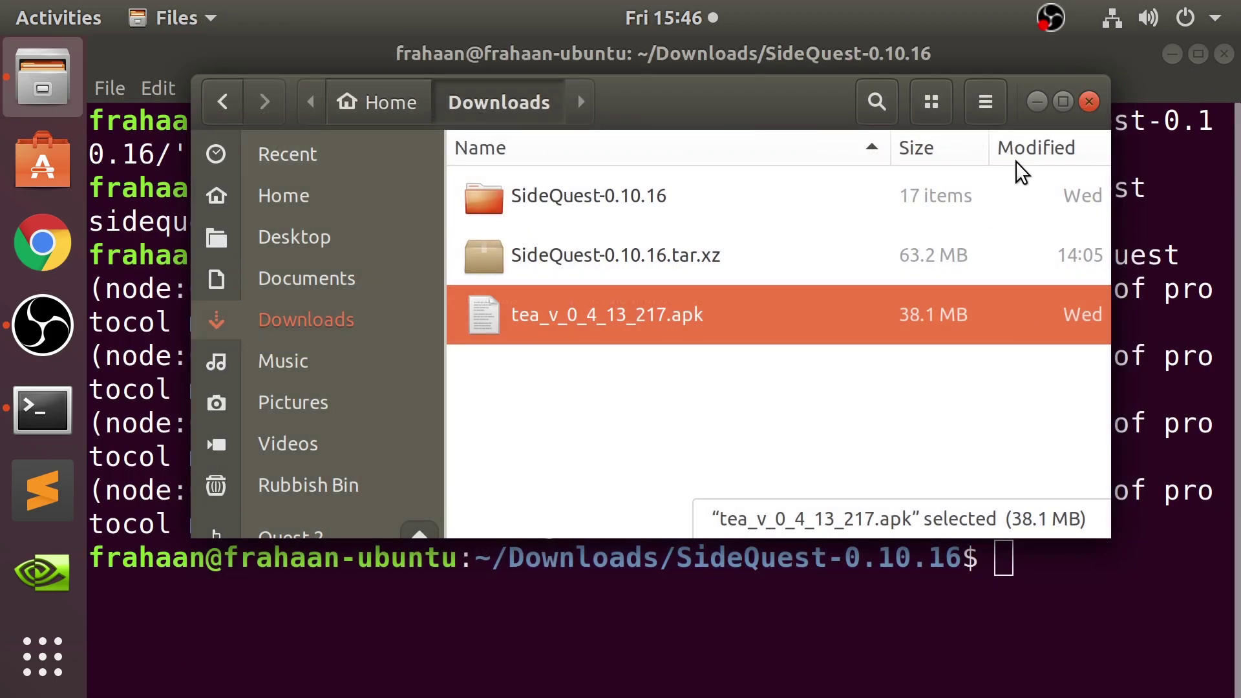
pyautogui.click(1090, 102)
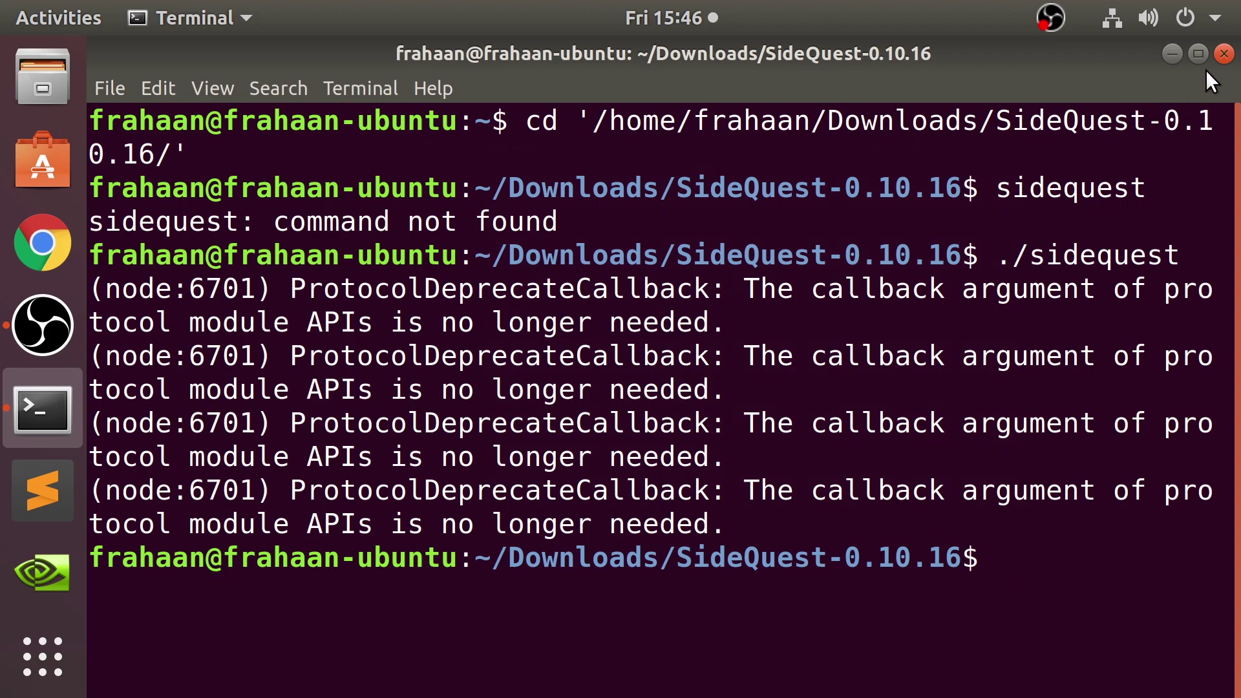
pyautogui.click(1173, 57)
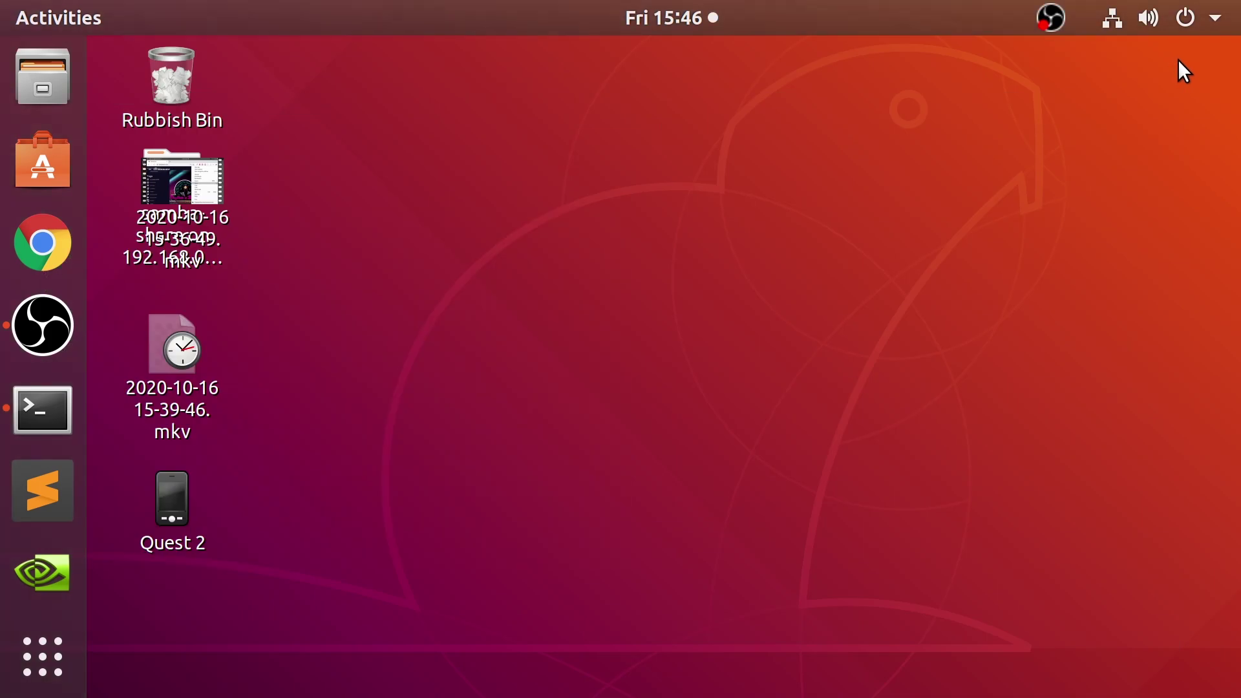
pyautogui.click(22, 414)
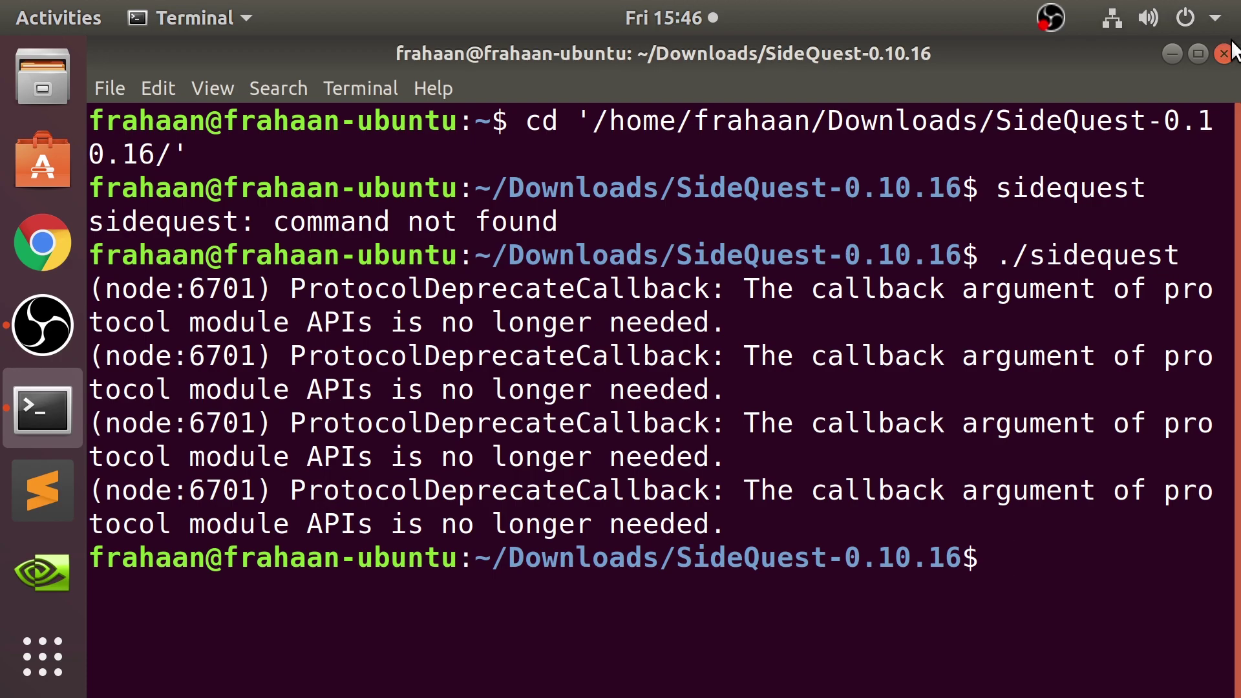
pyautogui.click(1173, 55)
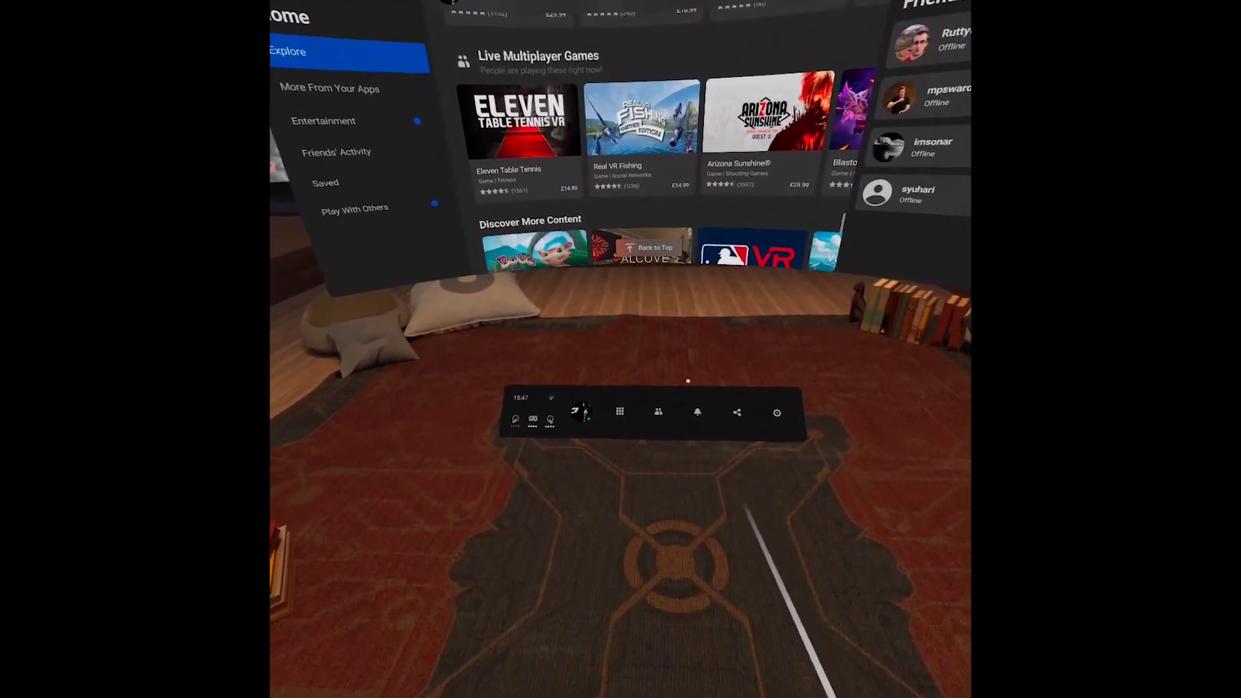
# - Filter the Apps library to Unknown Sources and launch Lambda1VR from the list
pyautogui.click(620, 411)
pyautogui.scroll(-10, 640, 345)
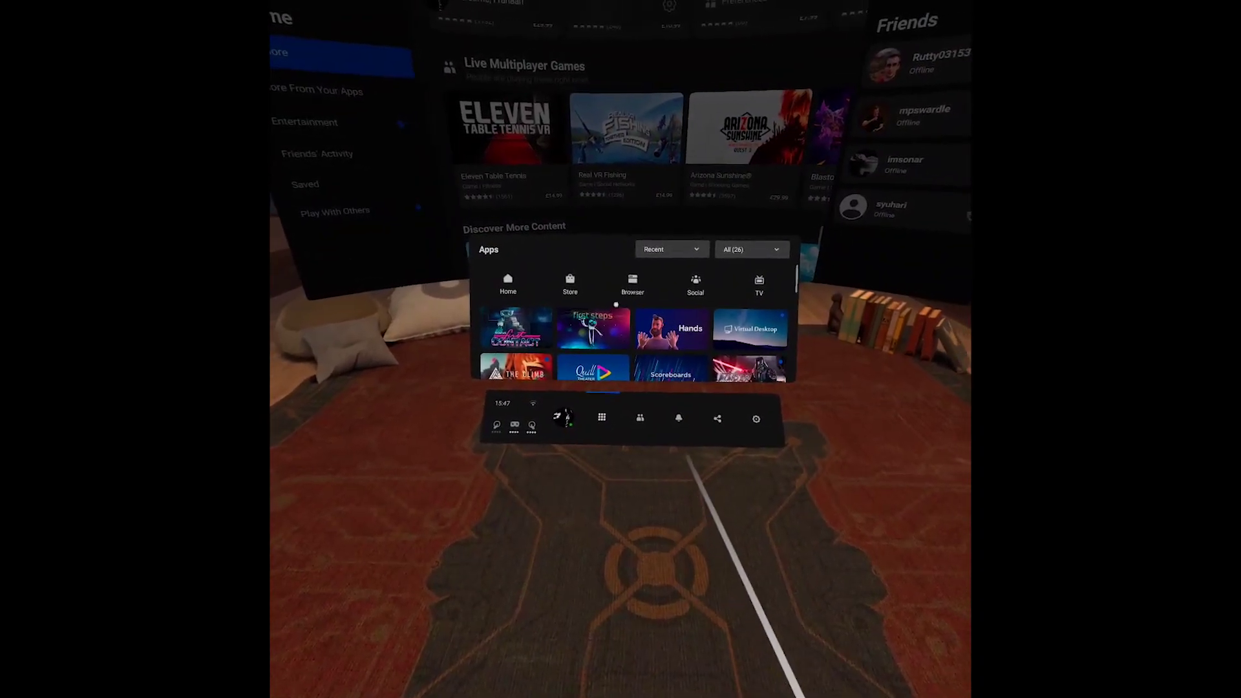
pyautogui.scroll(10, 639, 346)
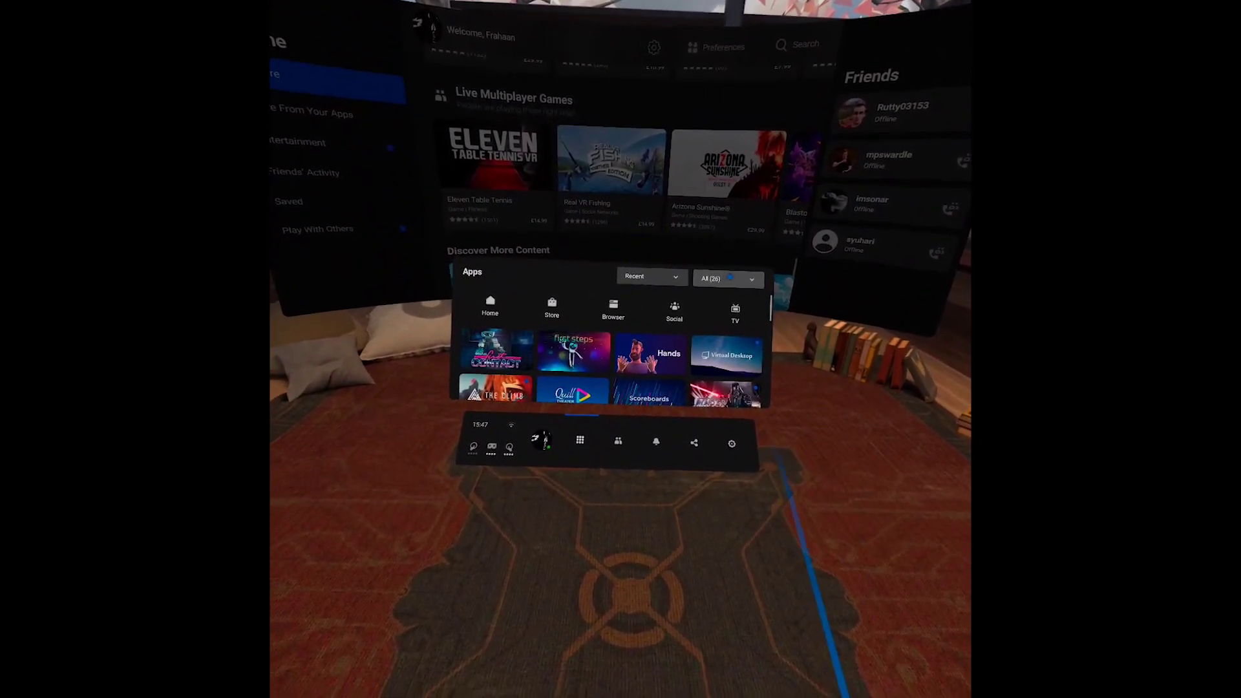
pyautogui.click(698, 288)
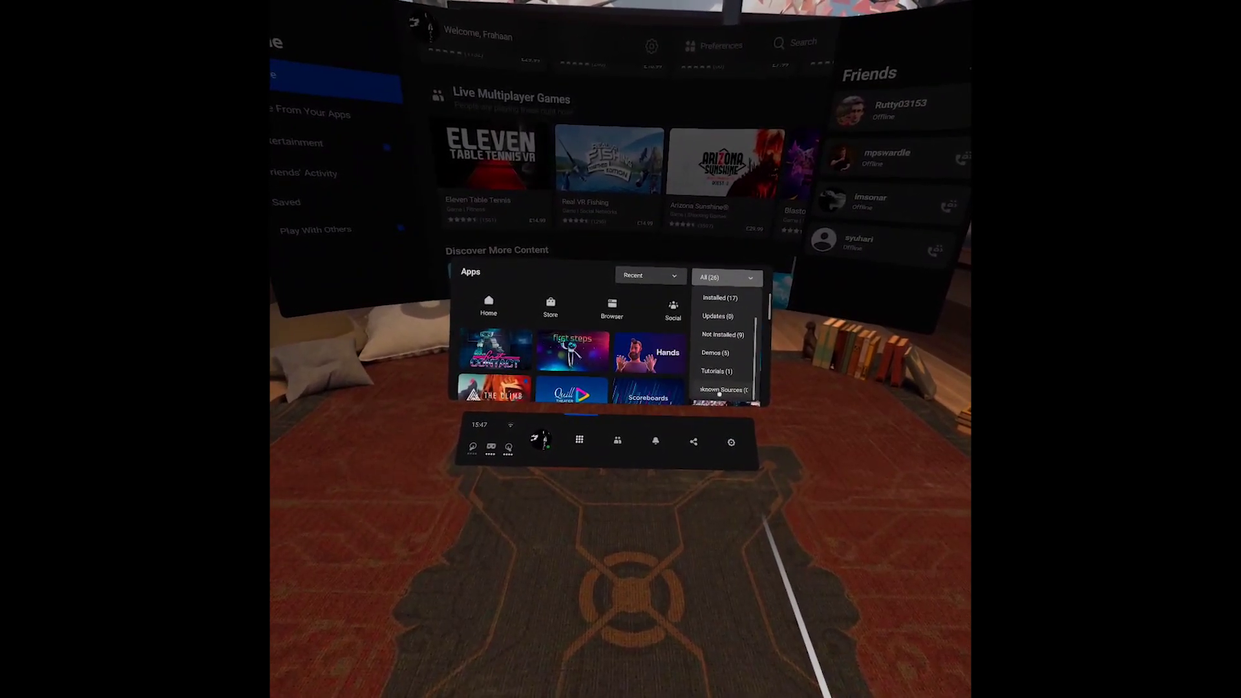
pyautogui.click(714, 391)
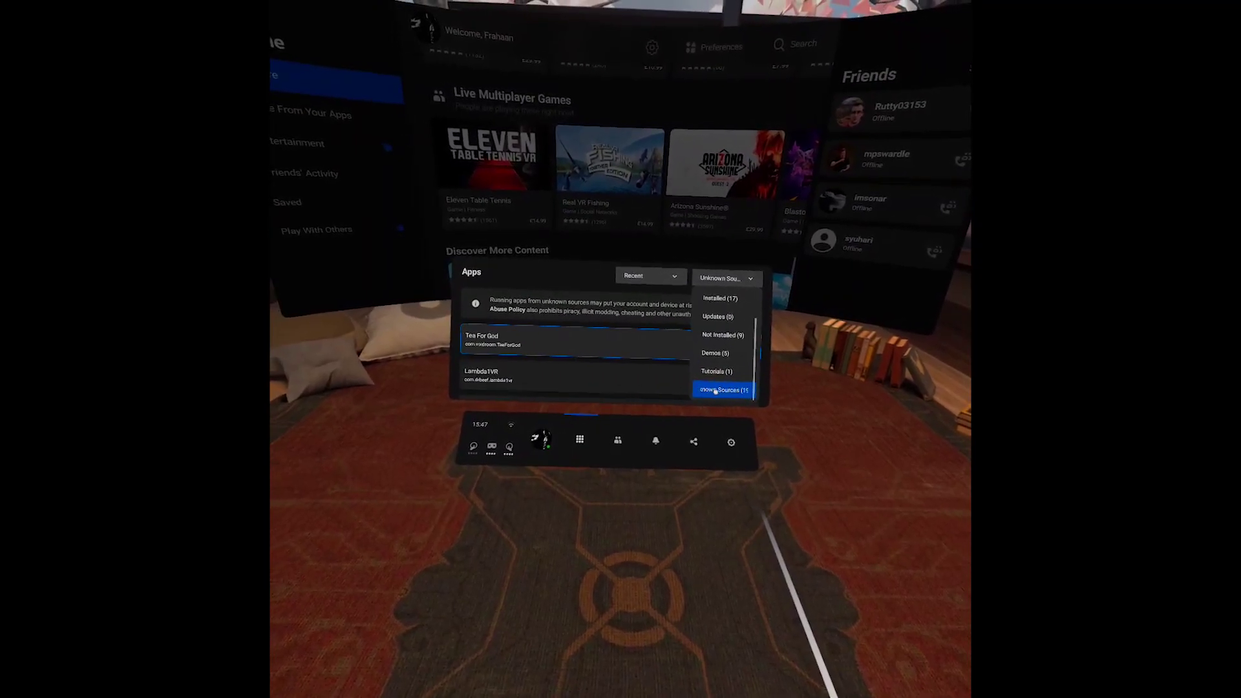
pyautogui.click(749, 360)
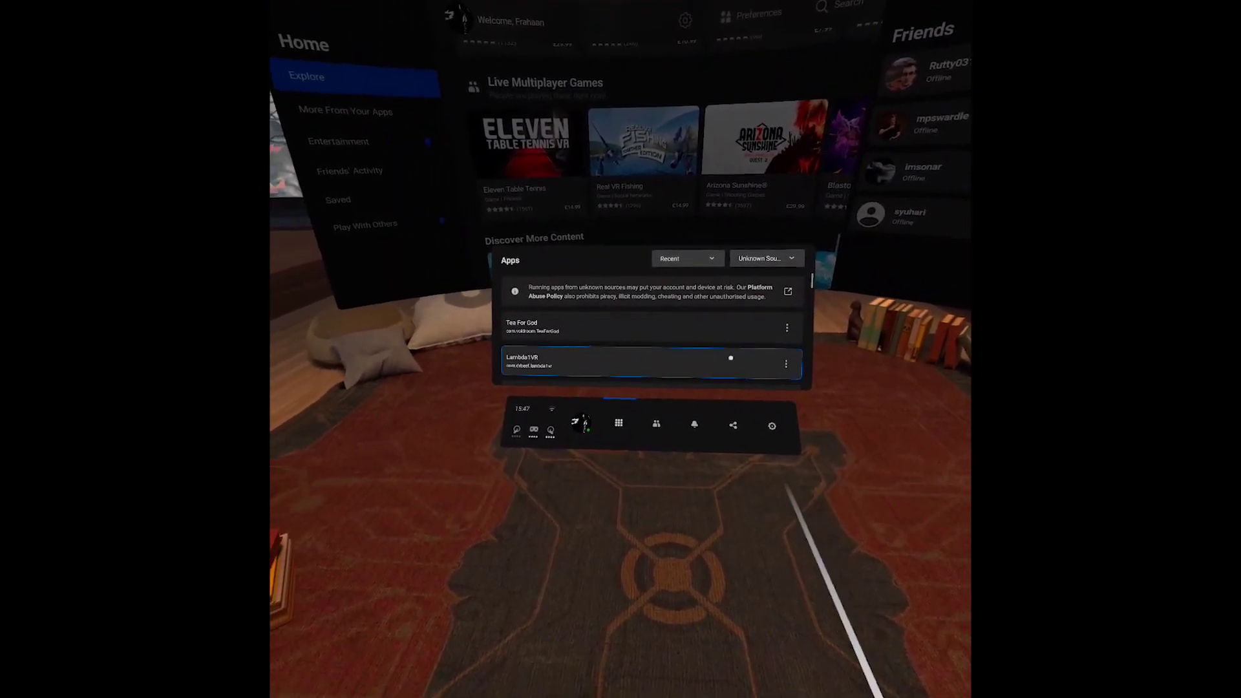
pyautogui.scroll(-5, 620, 355)
pyautogui.scroll(5, 639, 356)
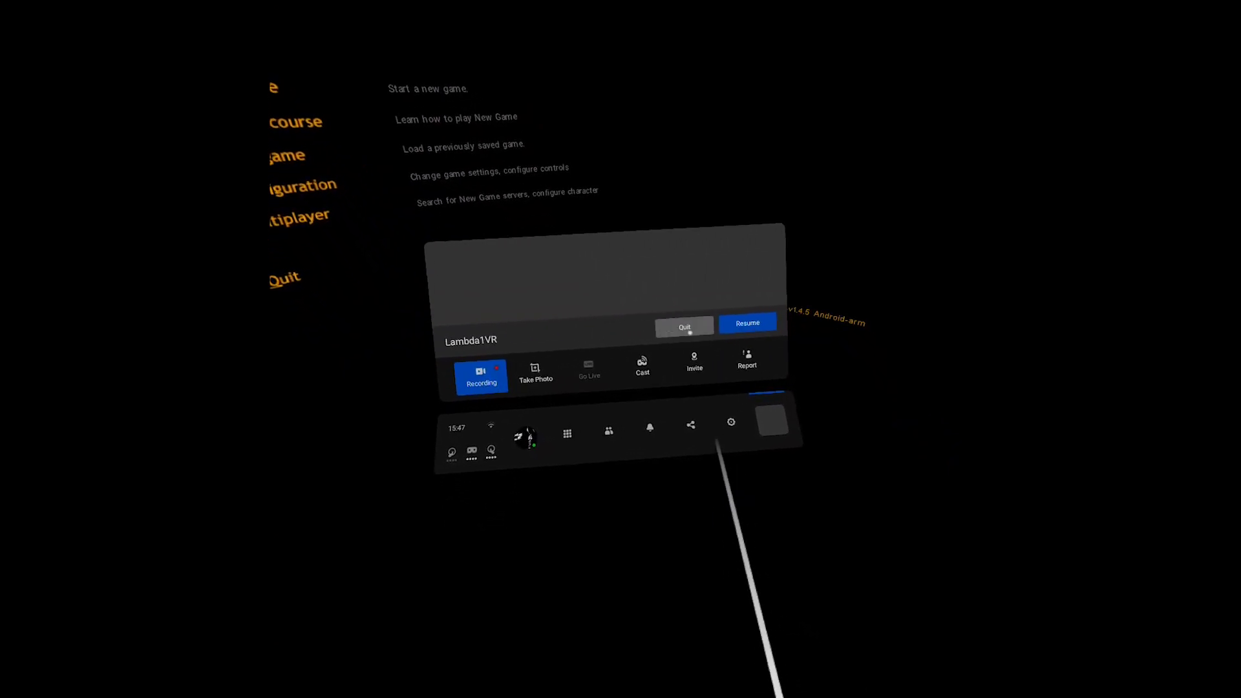
# - Quit Lambda1VR and open the Sharing panel showing recent captures
pyautogui.click(688, 328)
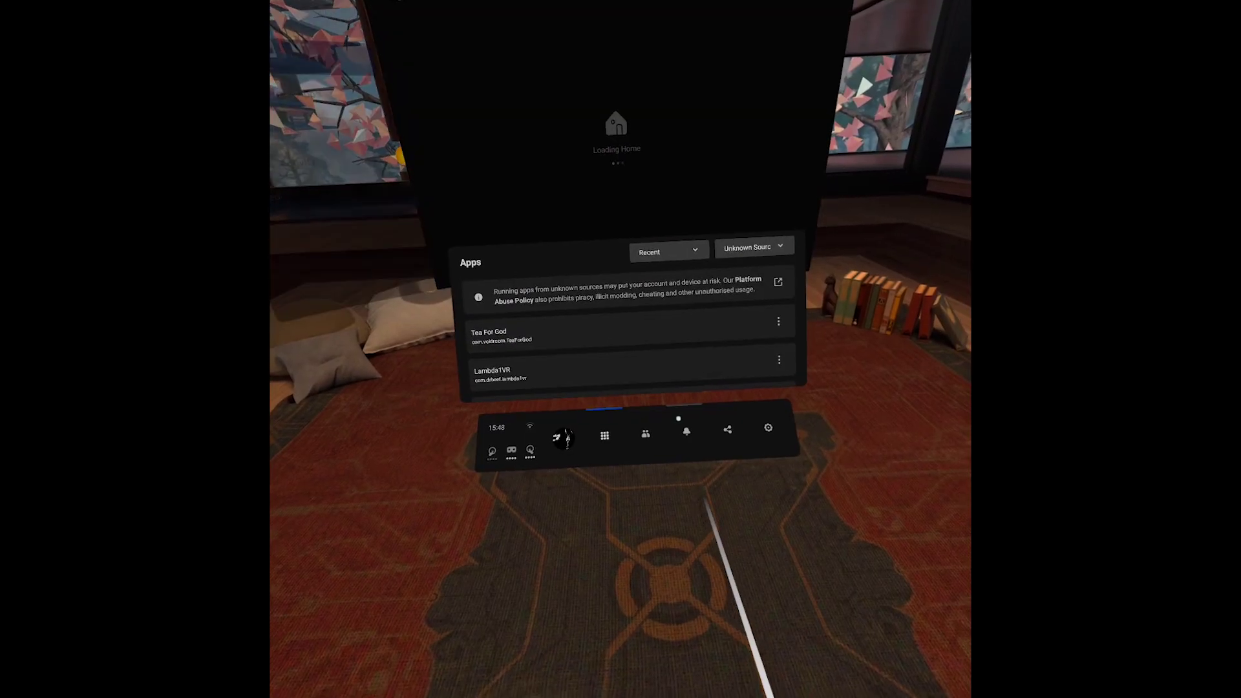
pyautogui.click(737, 434)
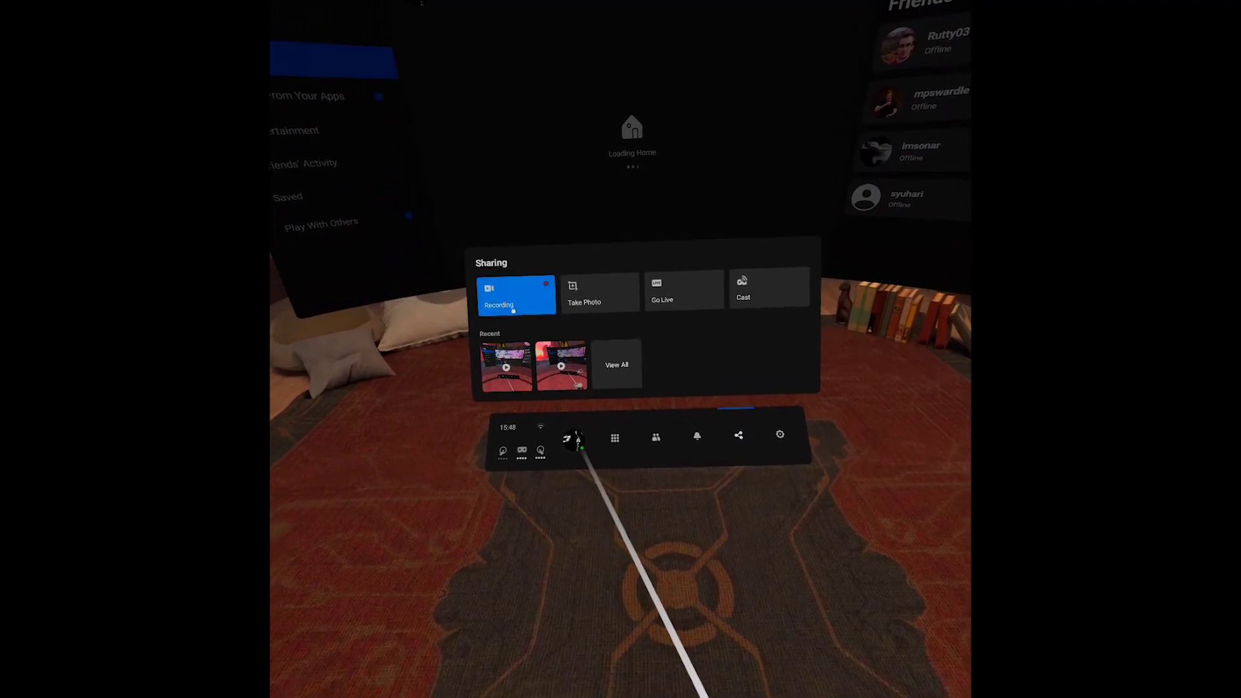